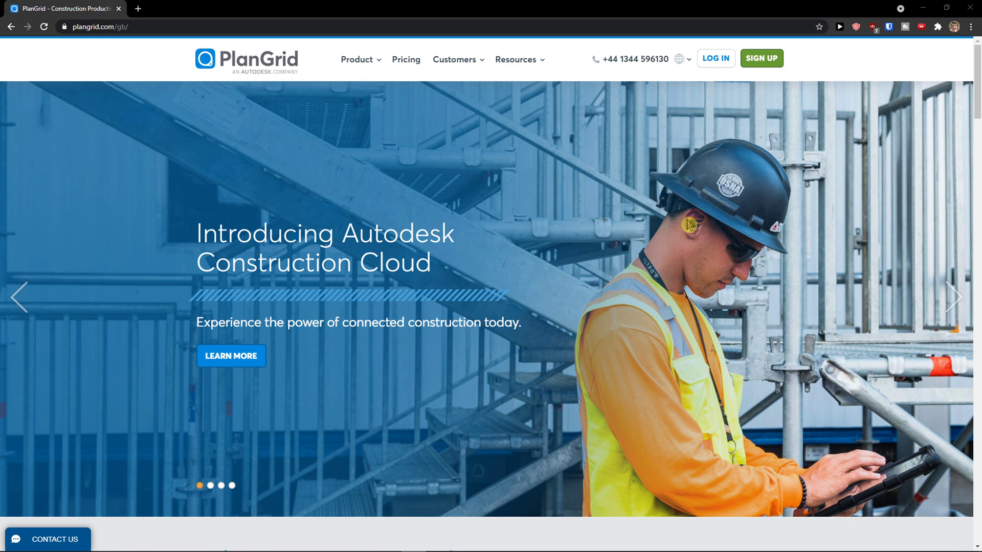
# Register a PlanGrid trial account using the autofilled name, an edited e-mail and a password.
pyautogui.click(756, 62)
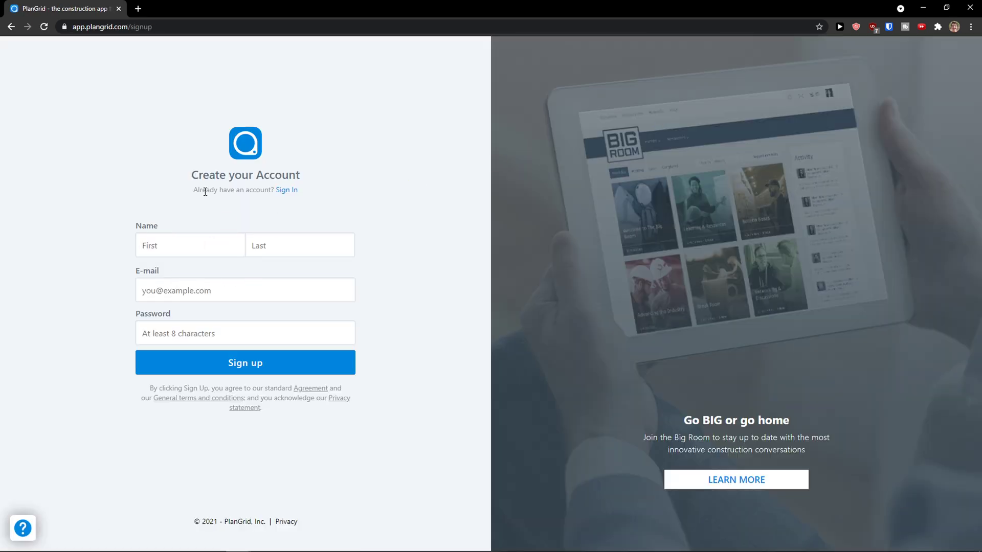
pyautogui.click(188, 249)
pyautogui.click(213, 285)
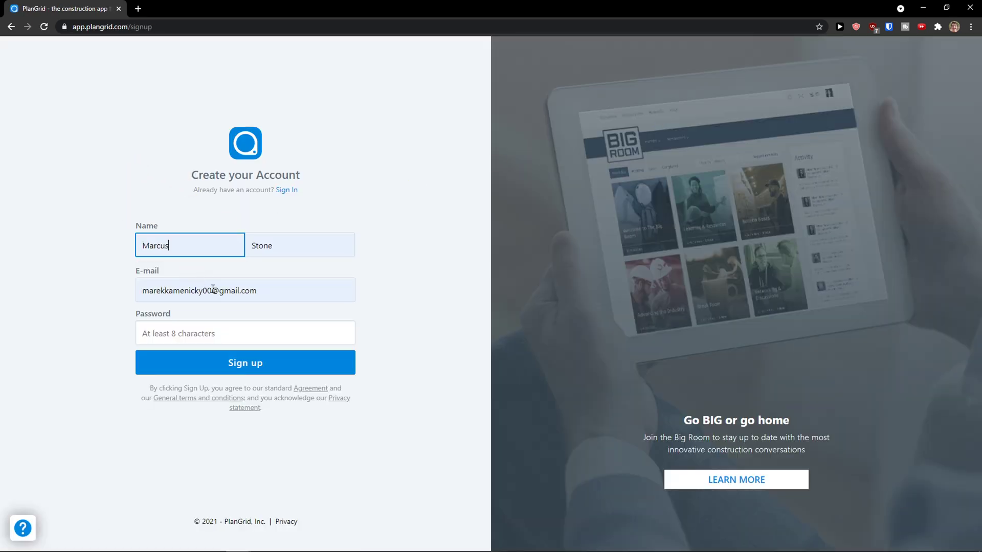
pyautogui.click(210, 293)
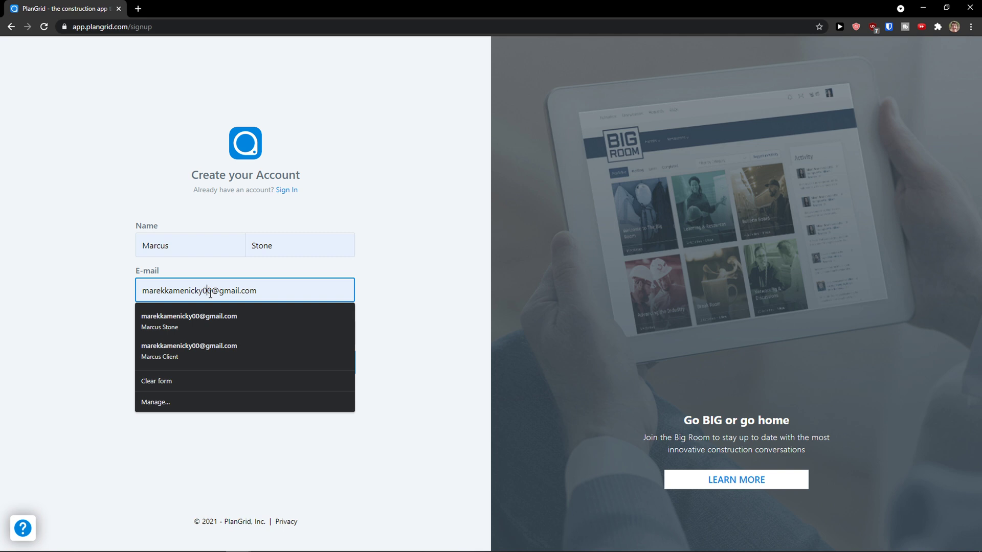
pyautogui.write('0')
pyautogui.click(194, 340)
pyautogui.write('•')
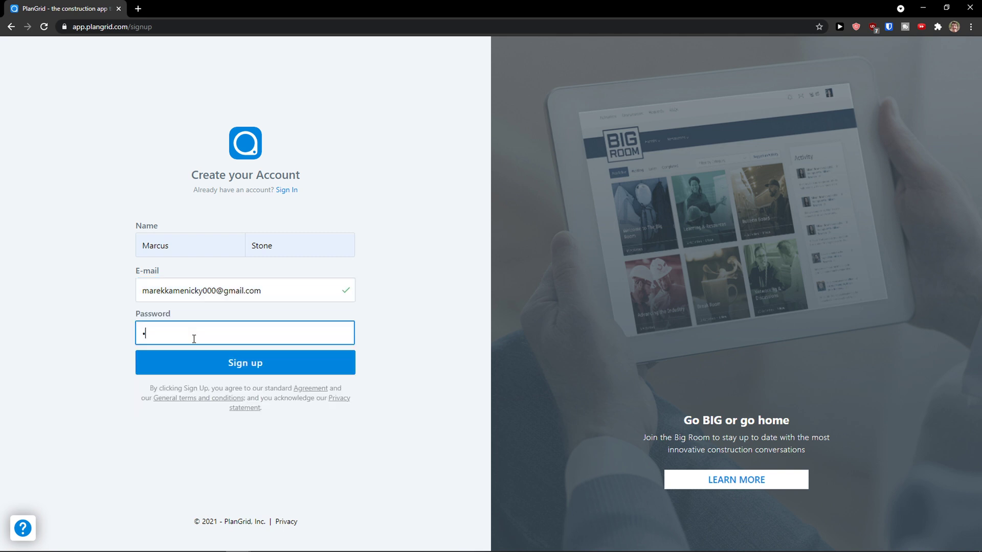
pyautogui.click(186, 366)
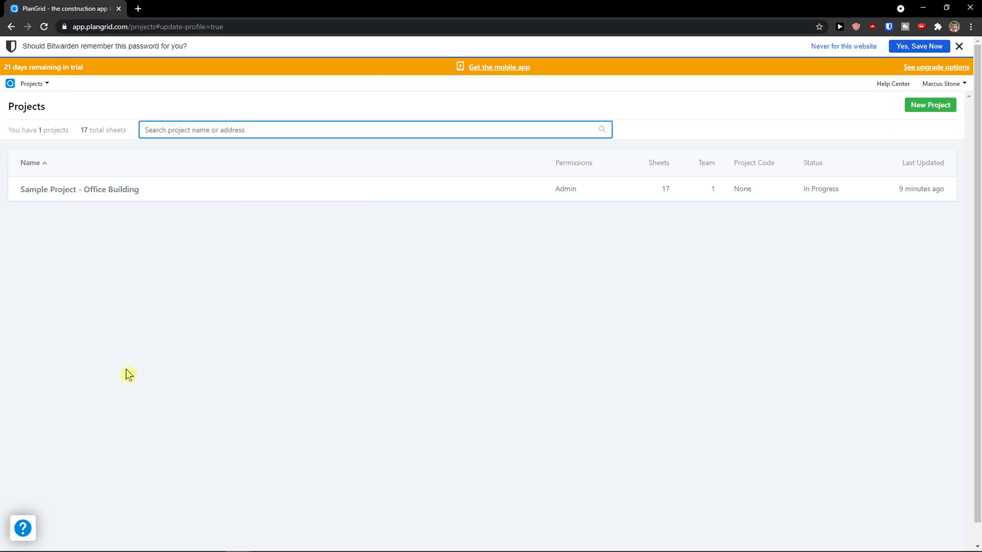
# Dismiss the Bitwarden save-password bar and sort the Projects list by Name.
pyautogui.click(959, 46)
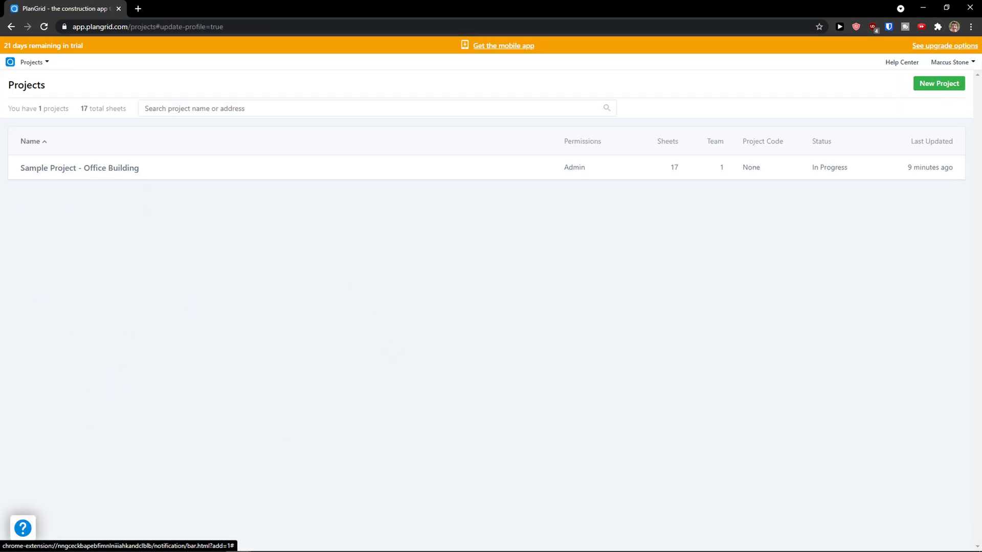
pyautogui.click(43, 137)
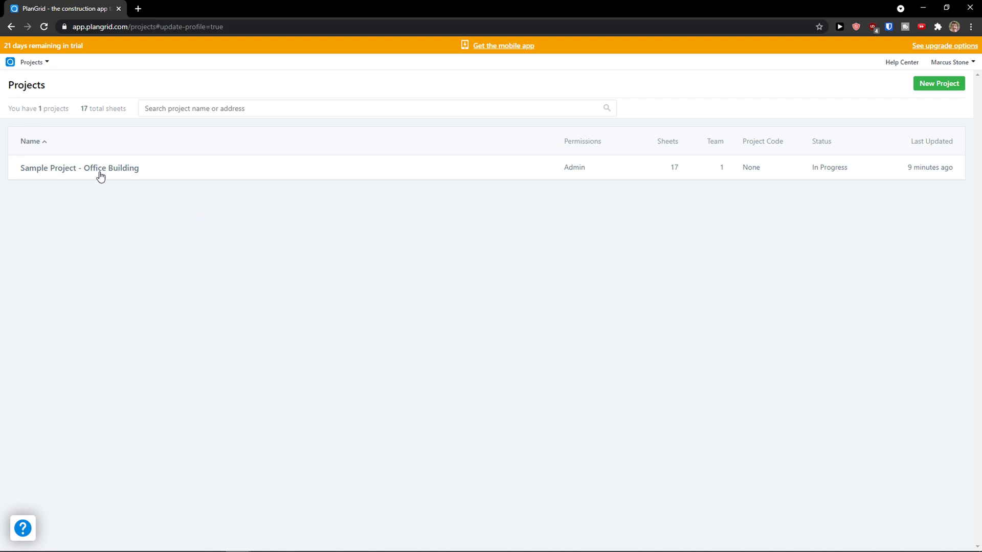
pyautogui.click(47, 64)
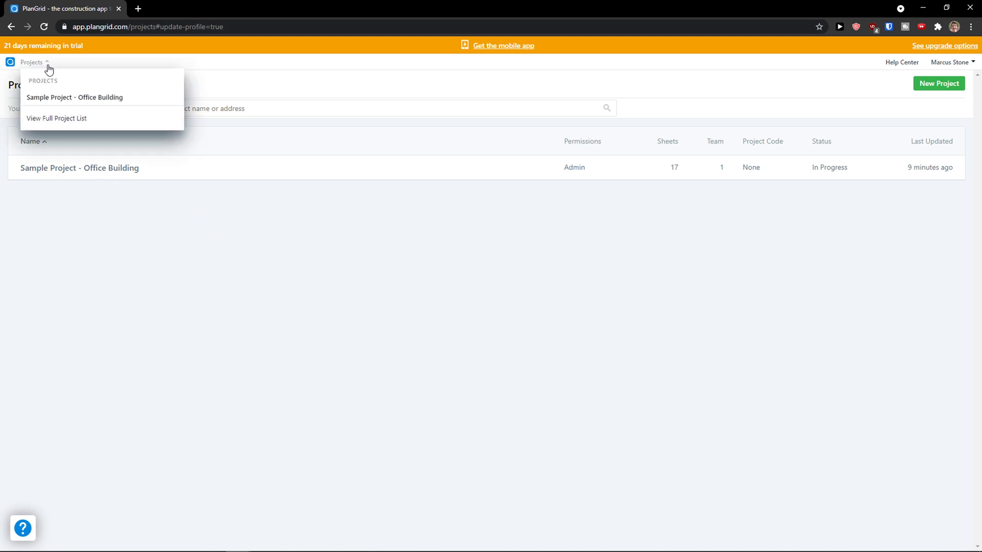
pyautogui.click(49, 68)
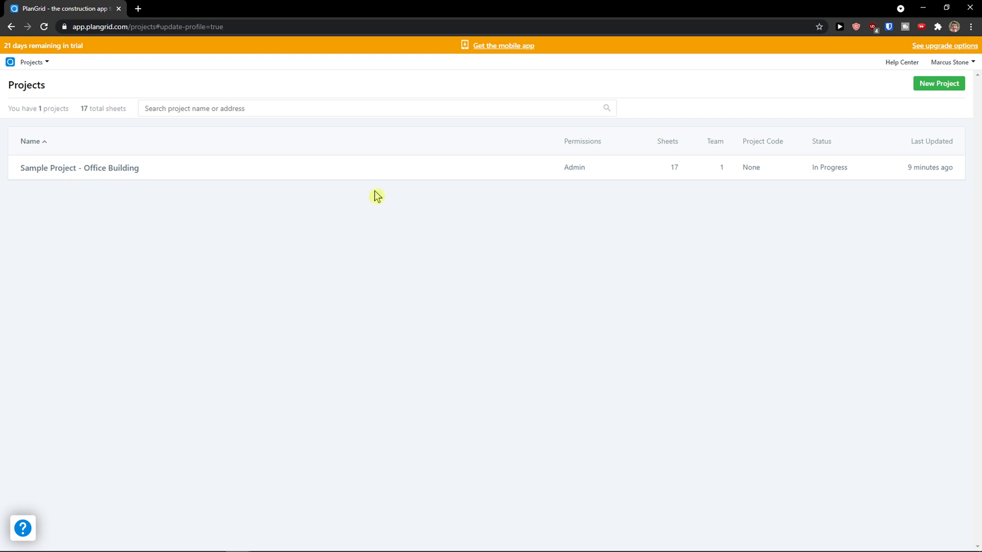
# Start a new project named 'Office' with the address Calgary, Alberta, Canada.
pyautogui.click(939, 85)
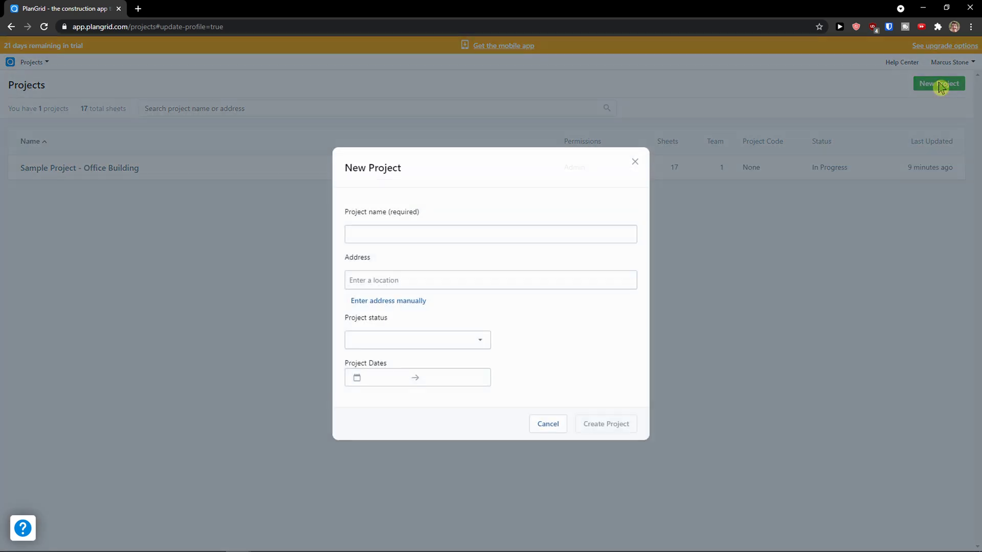
pyautogui.click(511, 231)
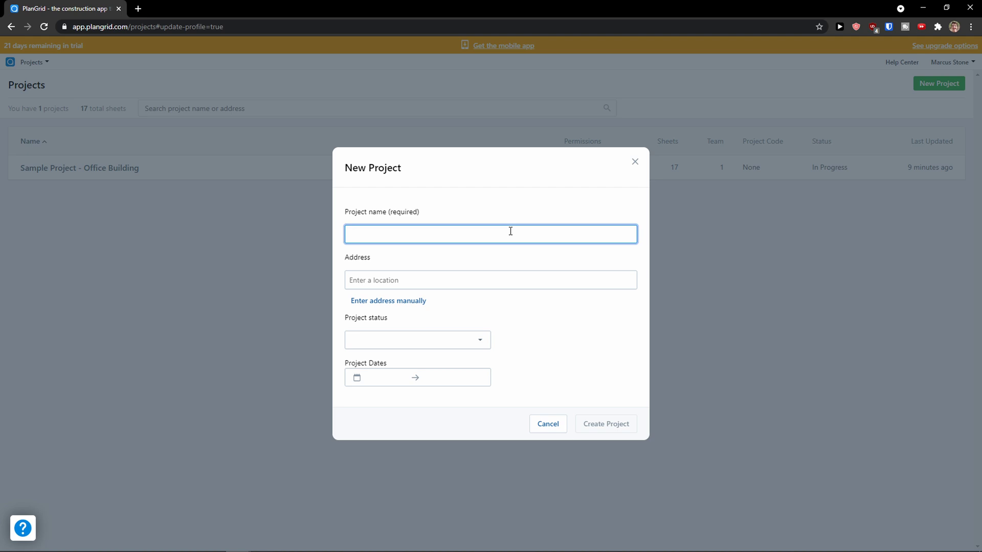
pyautogui.write('Office')
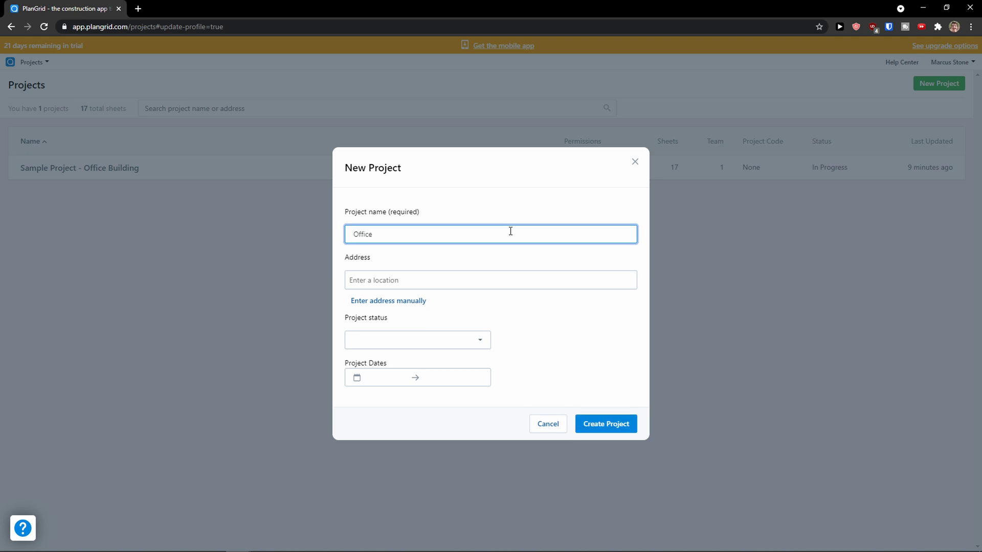
pyautogui.press('Tab')
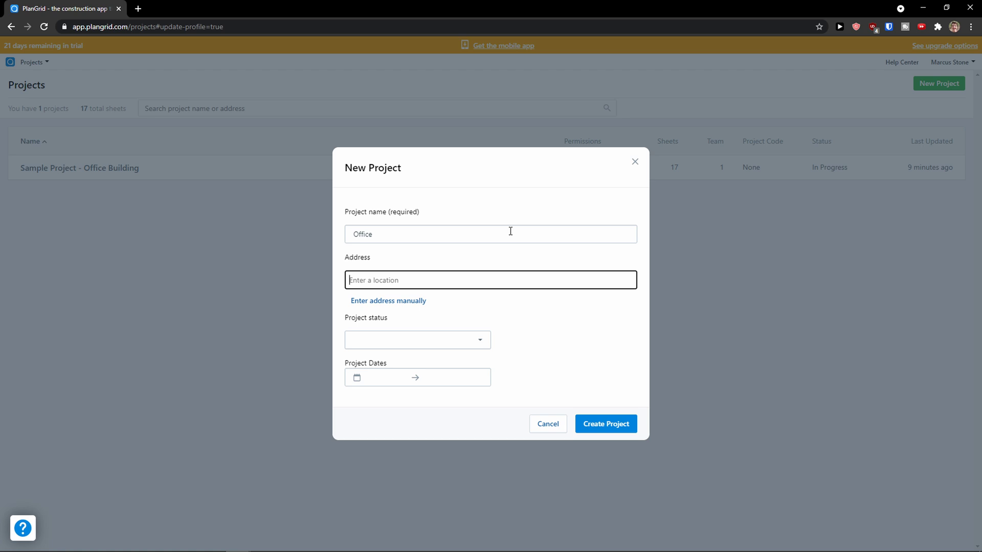
pyautogui.write('Cal')
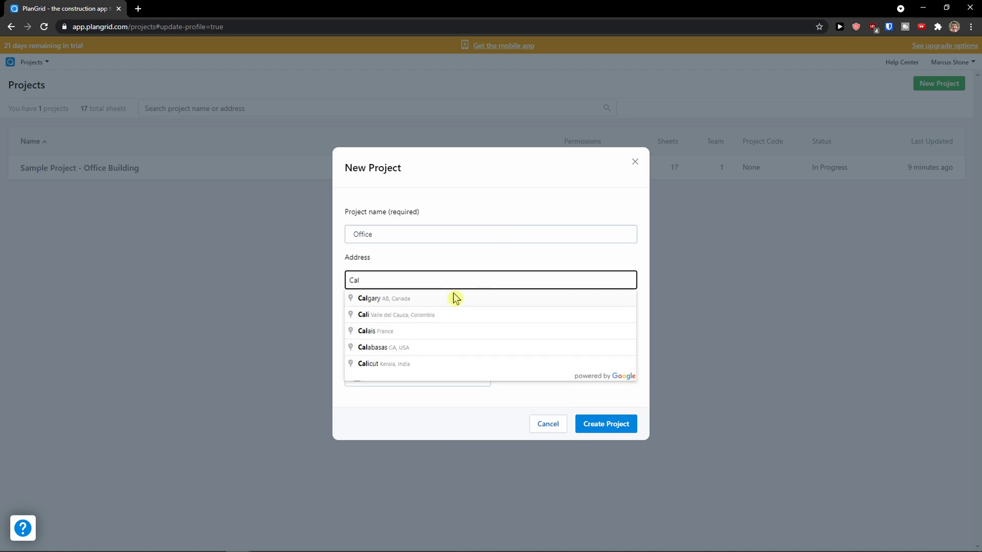
pyautogui.click(453, 298)
# Set status to Construction and dates 5/1/2021 to 5/31/2021, then create the project.
pyautogui.click(454, 342)
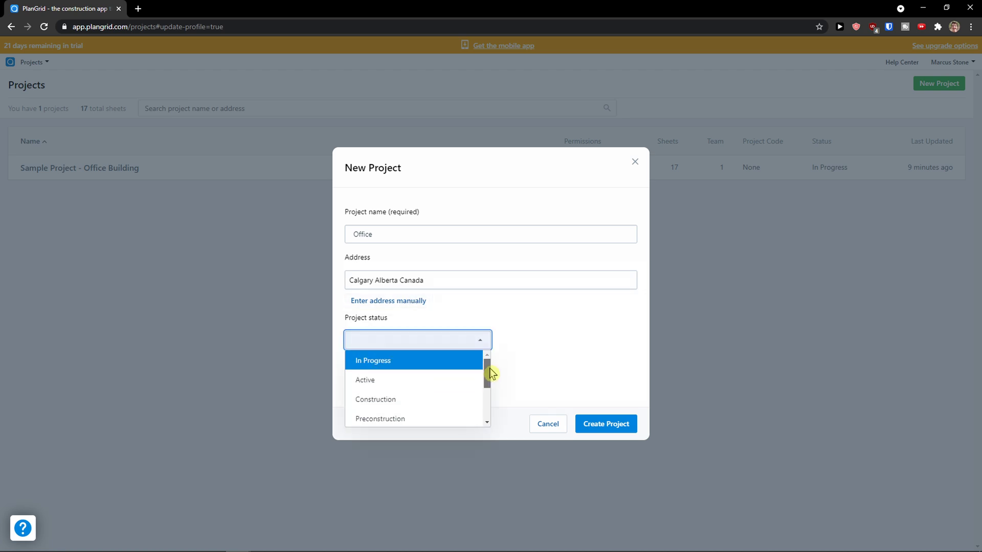
pyautogui.moveTo(490, 368)
pyautogui.mouseDown()
pyautogui.moveTo(485, 407)
pyautogui.moveTo(486, 379)
pyautogui.mouseUp()
pyautogui.click(457, 393)
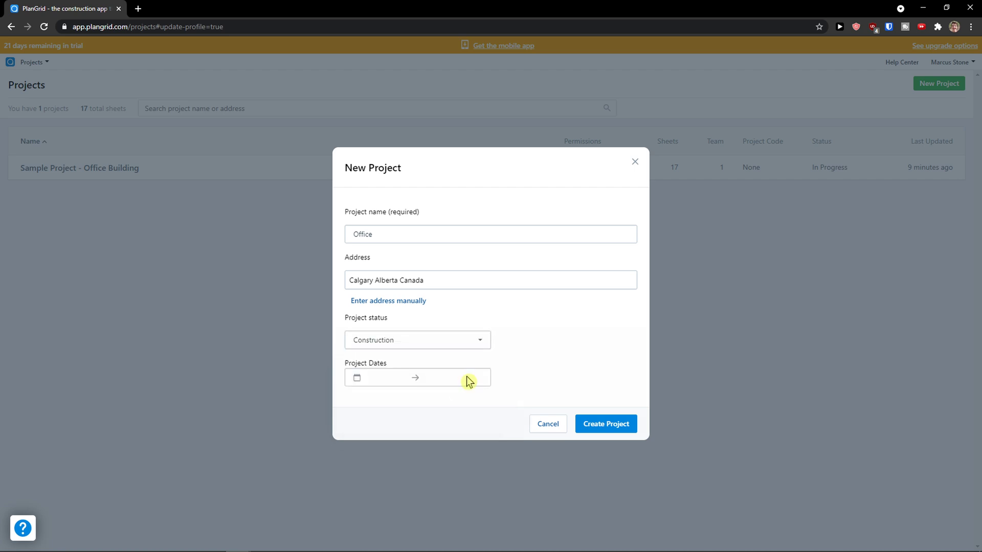
pyautogui.click(407, 379)
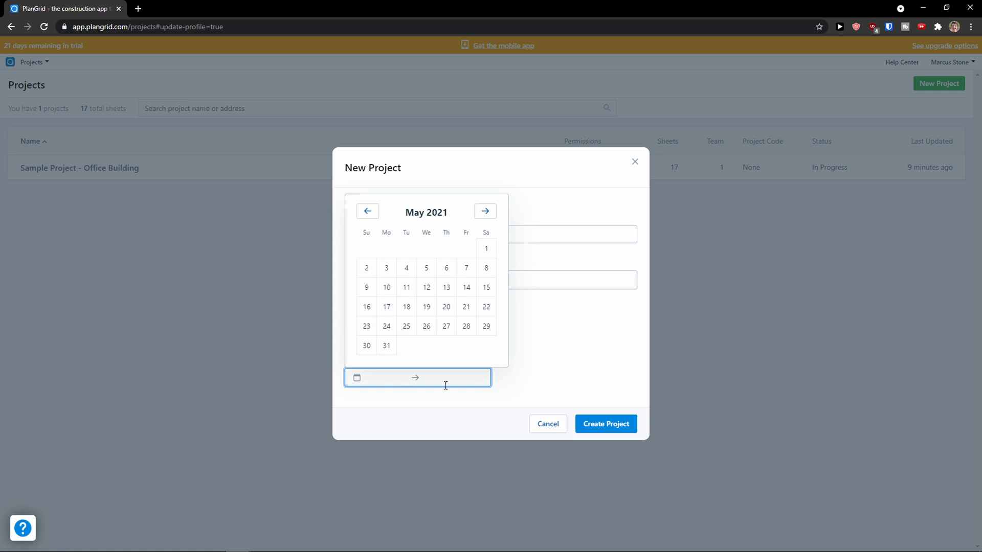
pyautogui.click(488, 252)
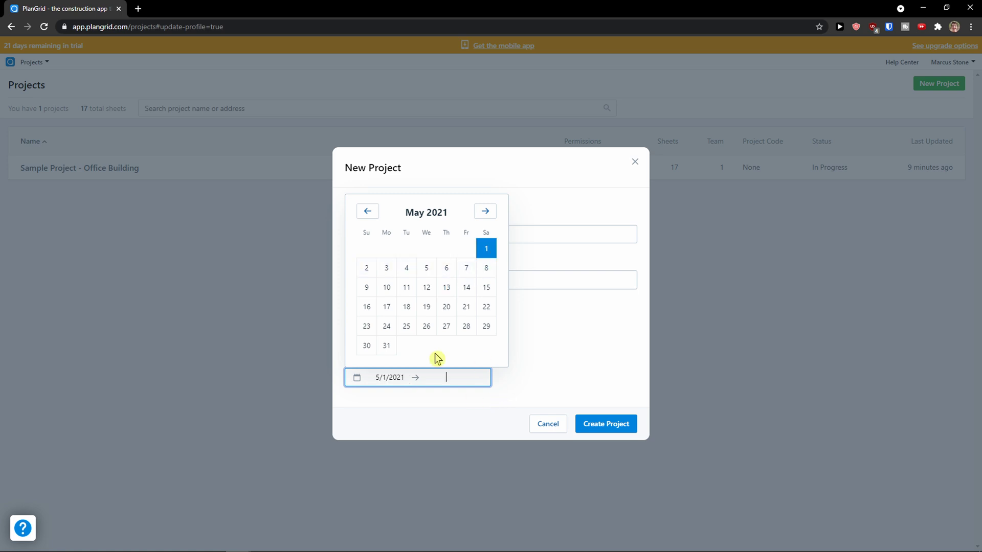
pyautogui.click(387, 347)
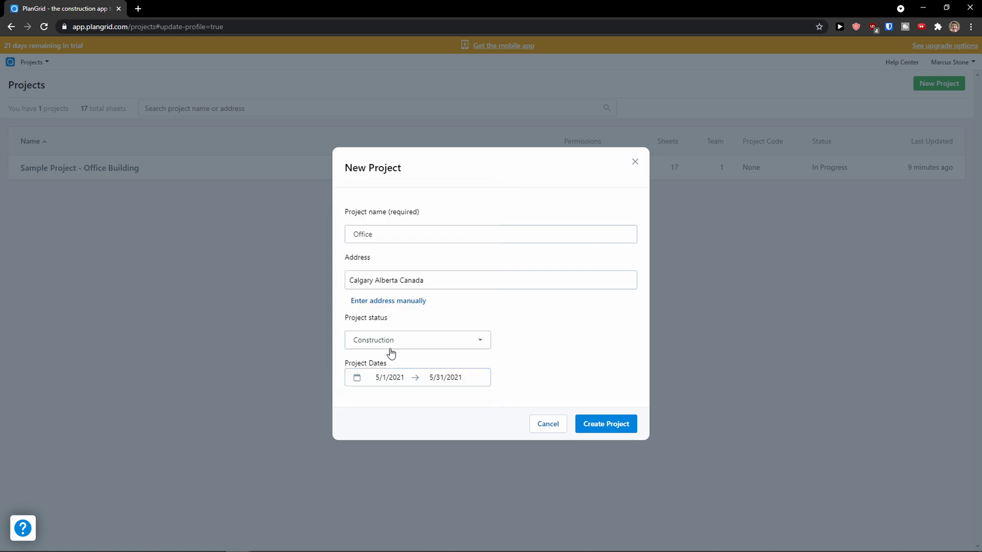
pyautogui.click(607, 431)
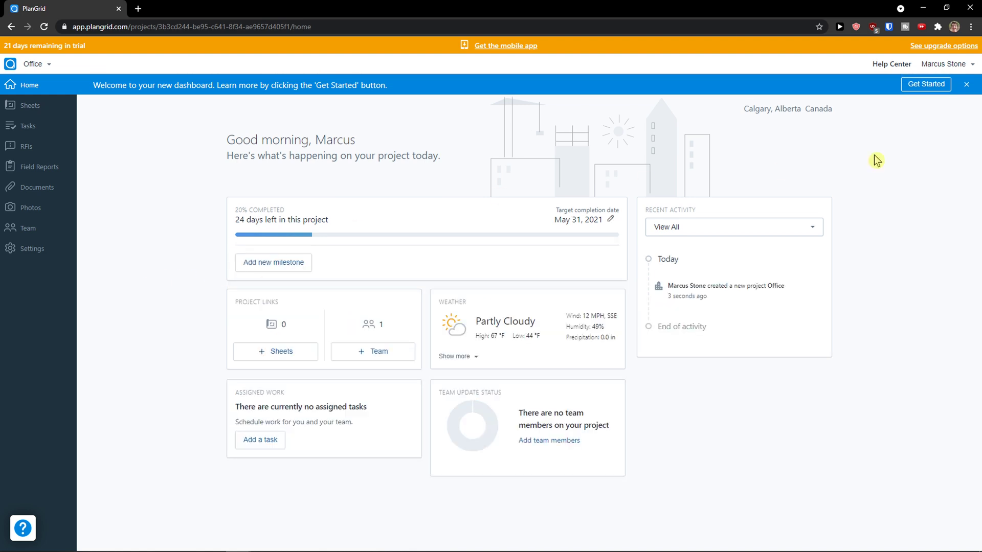
# Dismiss the welcome banner and switch to Sample Project - Office Building.
pyautogui.click(966, 85)
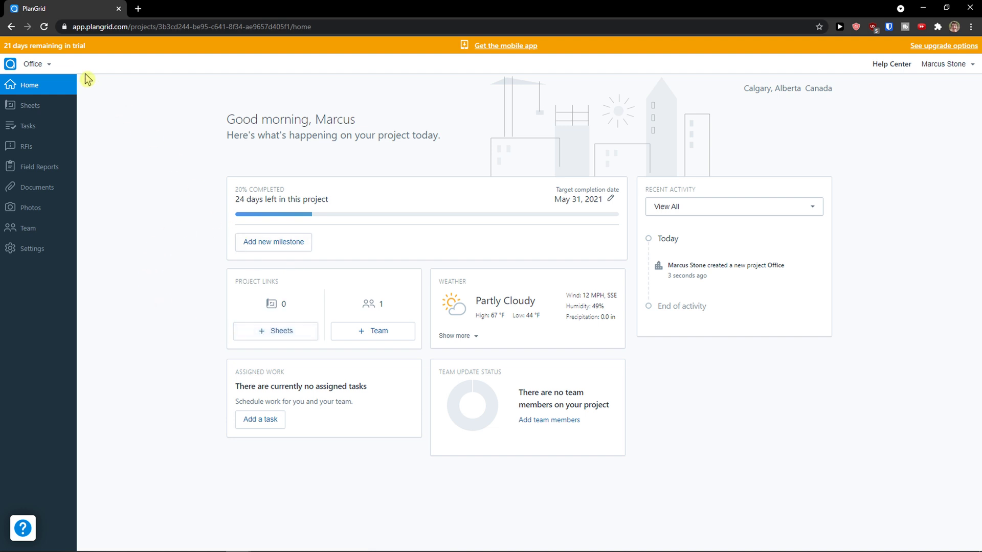
pyautogui.click(43, 64)
pyautogui.click(43, 102)
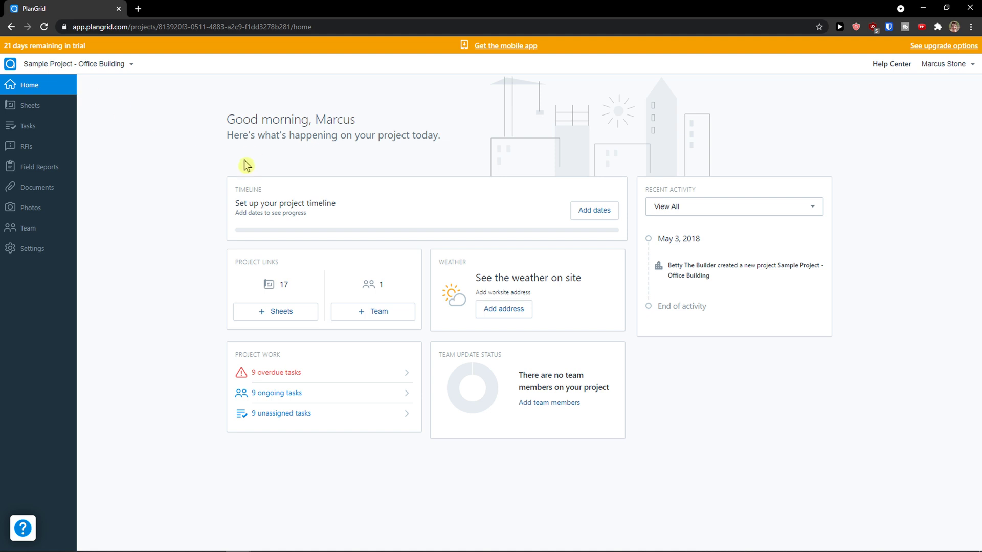
# Highlight and then deselect the project timeline prompt text on the dashboard.
pyautogui.moveTo(235, 203); pyautogui.dragTo(361, 215)
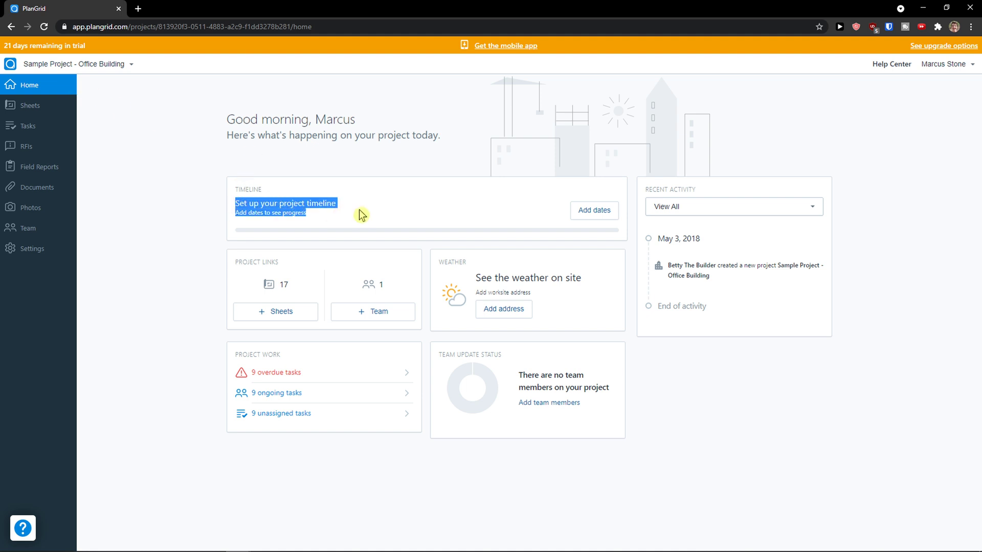
pyautogui.click(361, 214)
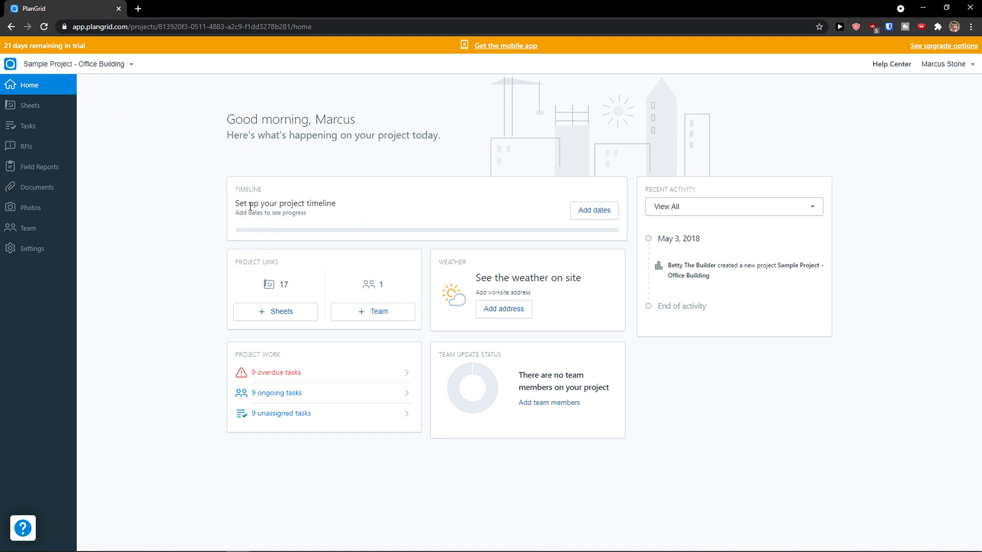
pyautogui.moveTo(306, 213); pyautogui.dragTo(300, 213)
pyautogui.click(300, 214)
# Set browser zoom to 125% and browse the project's 11-sheet Sheets list.
pyautogui.hotkey('ctrl', '+')
pyautogui.hotkey('ctrl', '+')
pyautogui.hotkey('ctrl', '+')
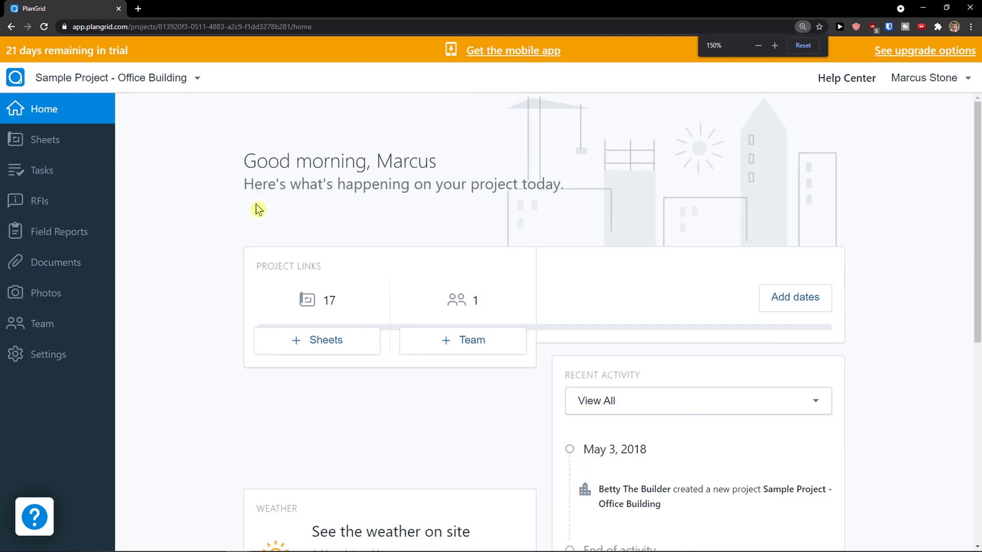
pyautogui.hotkey('ctrl', '-')
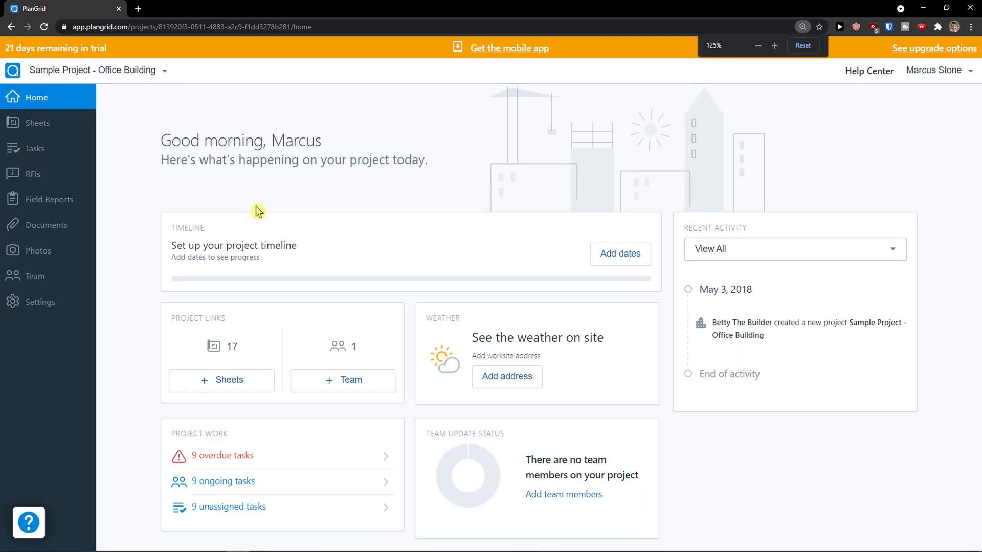
pyautogui.click(52, 132)
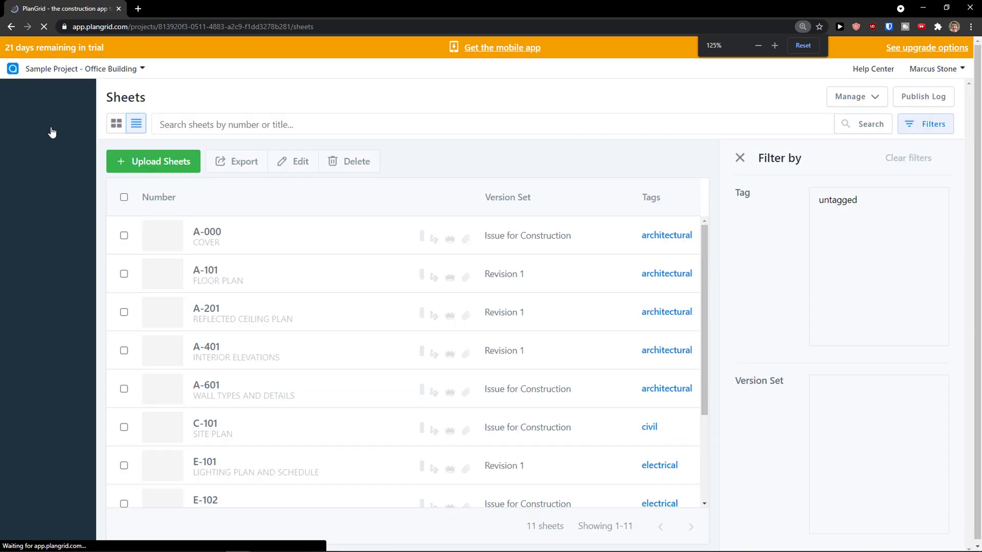
pyautogui.scroll(-3, 378, 277)
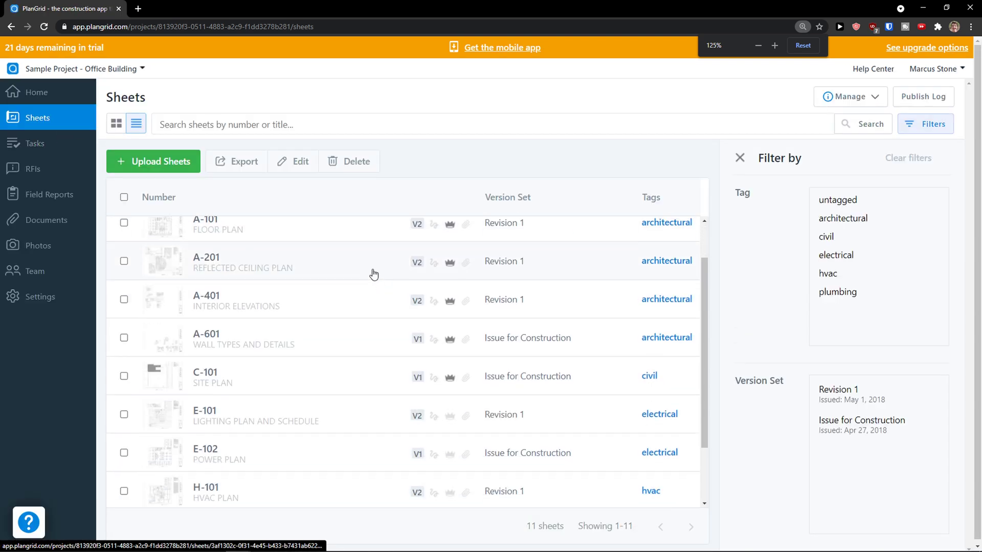
pyautogui.scroll(3, 364, 295)
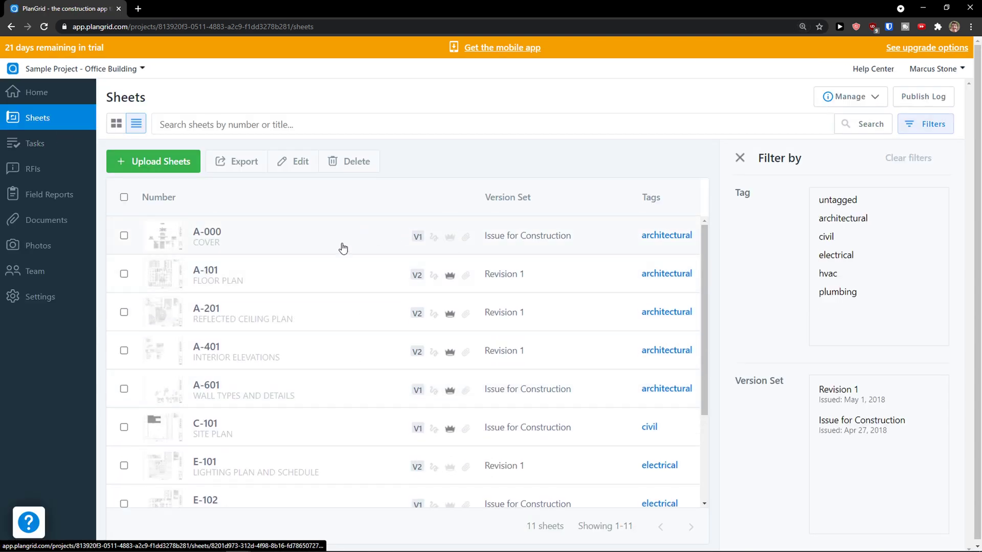
pyautogui.scroll(-3, 346, 271)
pyautogui.scroll(3, 389, 302)
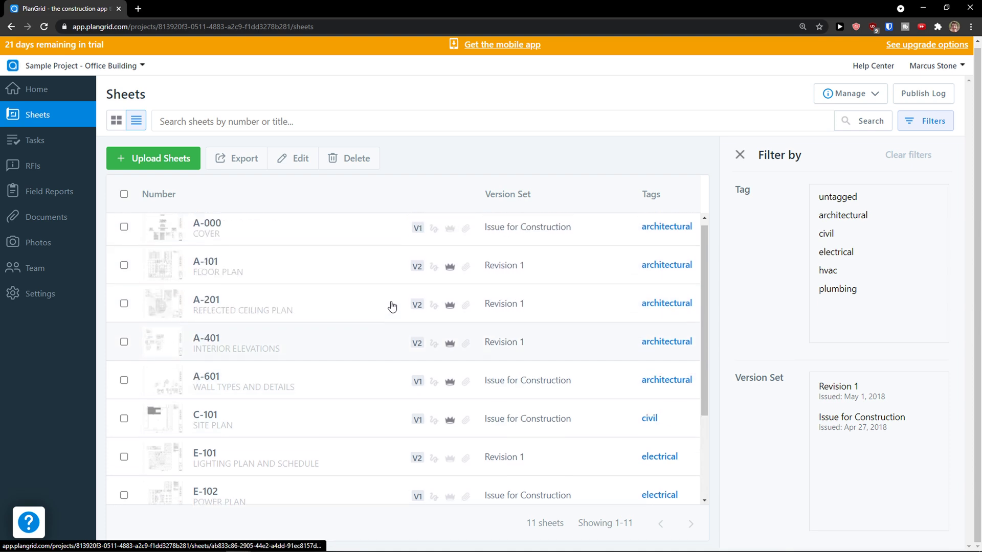
# Begin a new revision into the existing Revision 1 version set, then back out and cancel it.
pyautogui.click(174, 163)
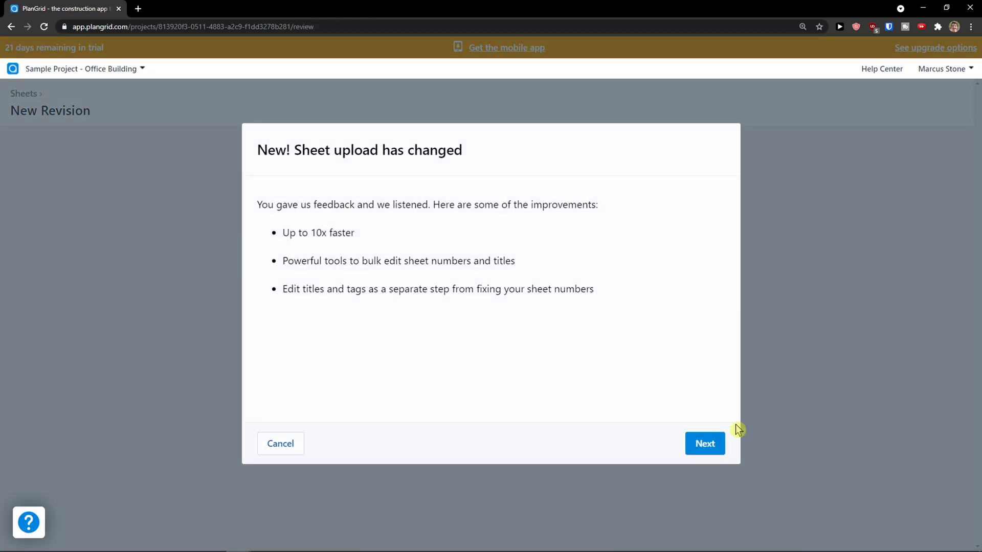
pyautogui.click(708, 445)
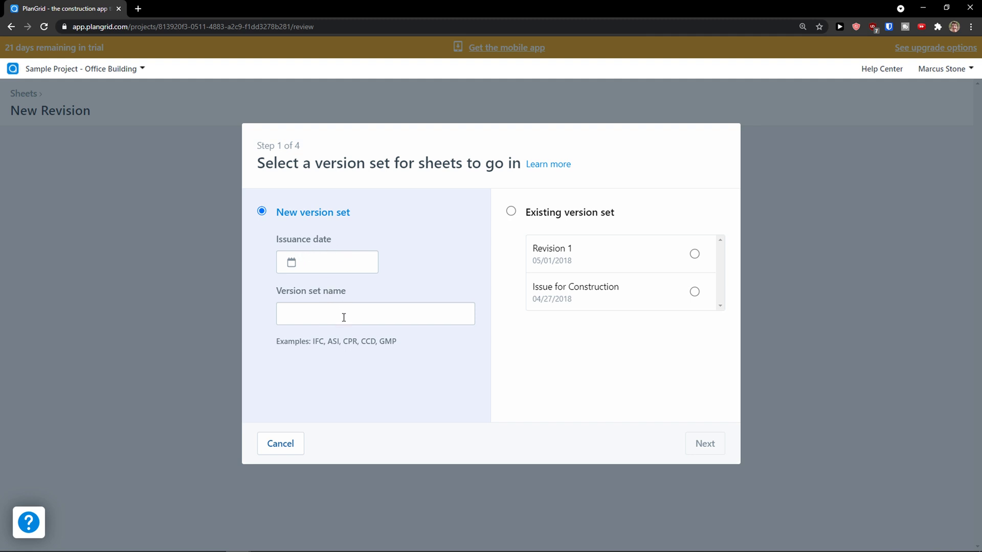
pyautogui.click(685, 256)
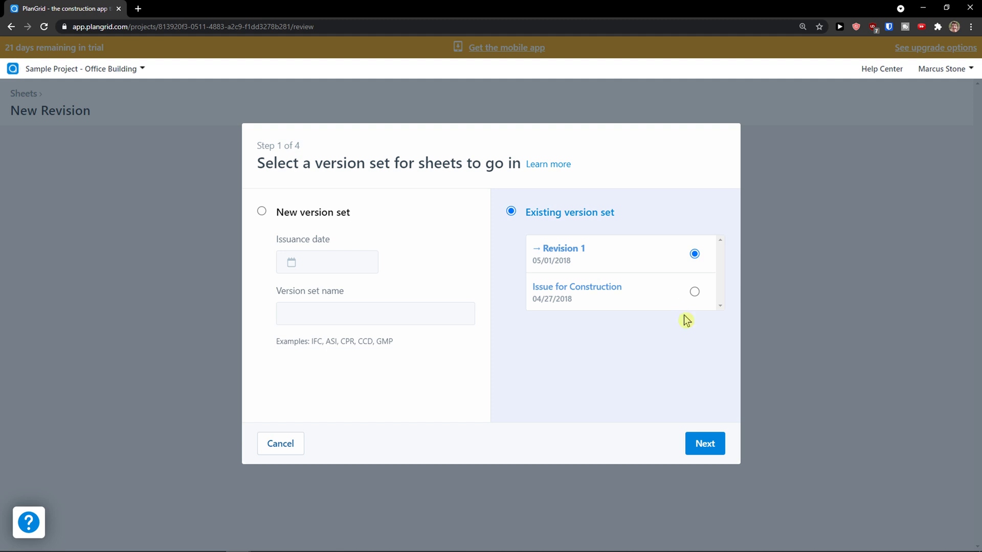
pyautogui.click(705, 443)
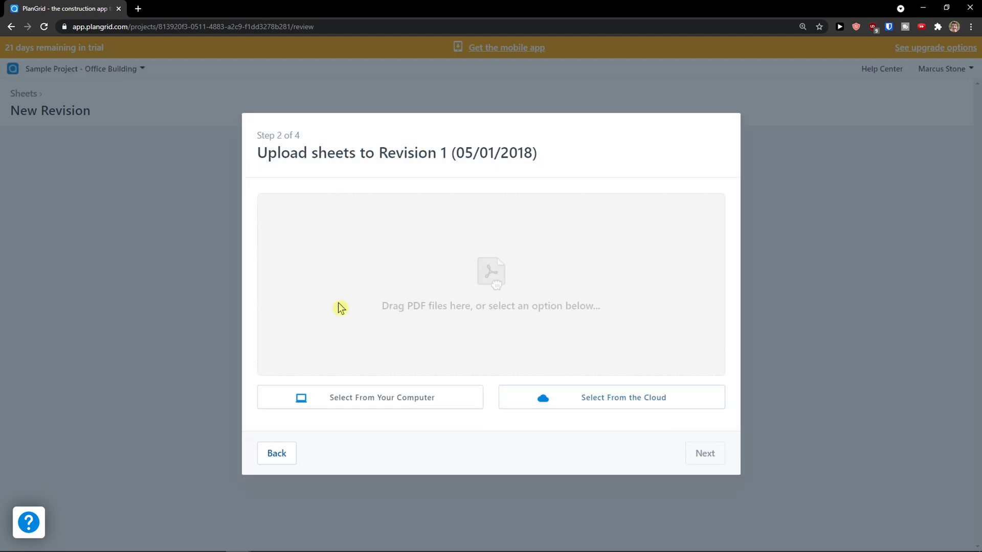
pyautogui.click(280, 453)
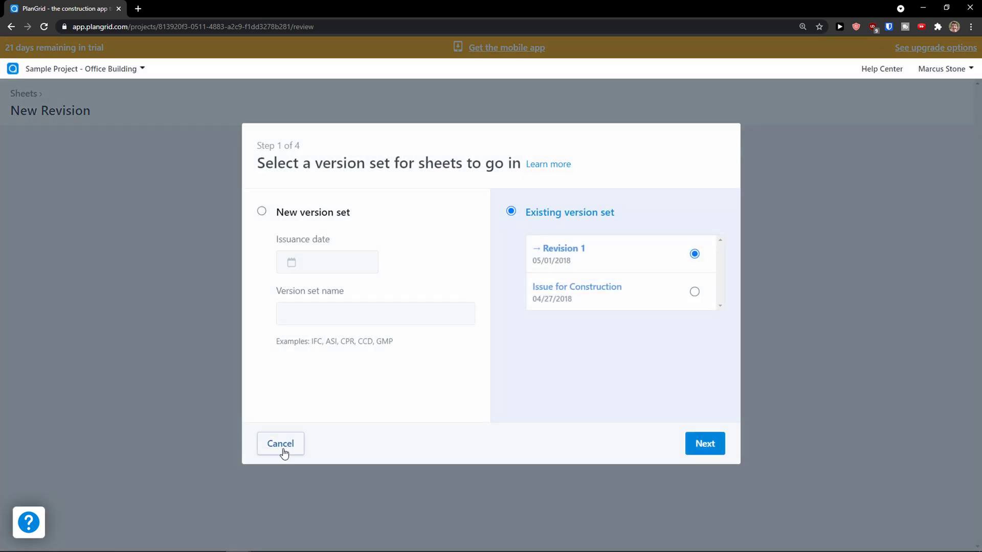
pyautogui.click(284, 452)
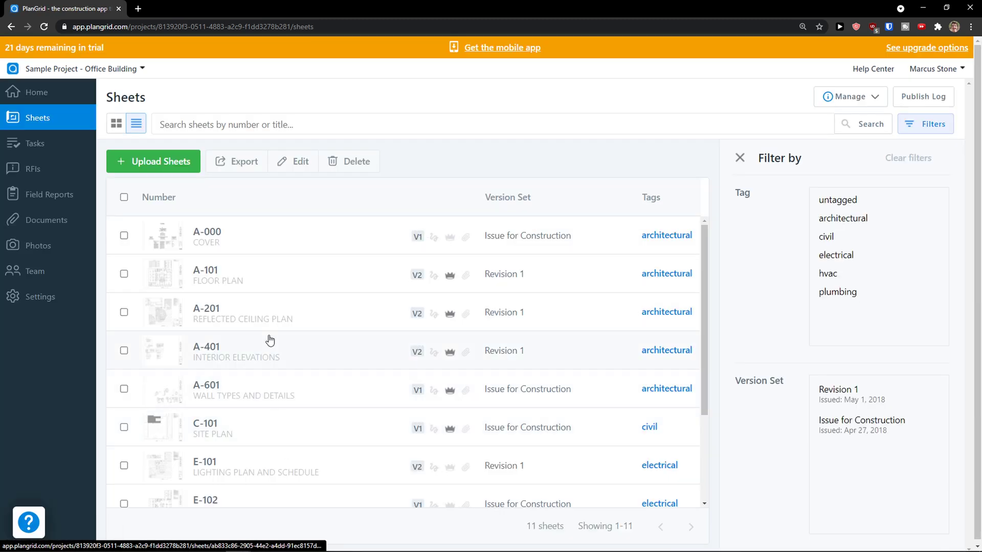
# Scroll through the Sheets list and open sheet A-201, the reflected ceiling plan.
pyautogui.scroll(-2, 244, 321)
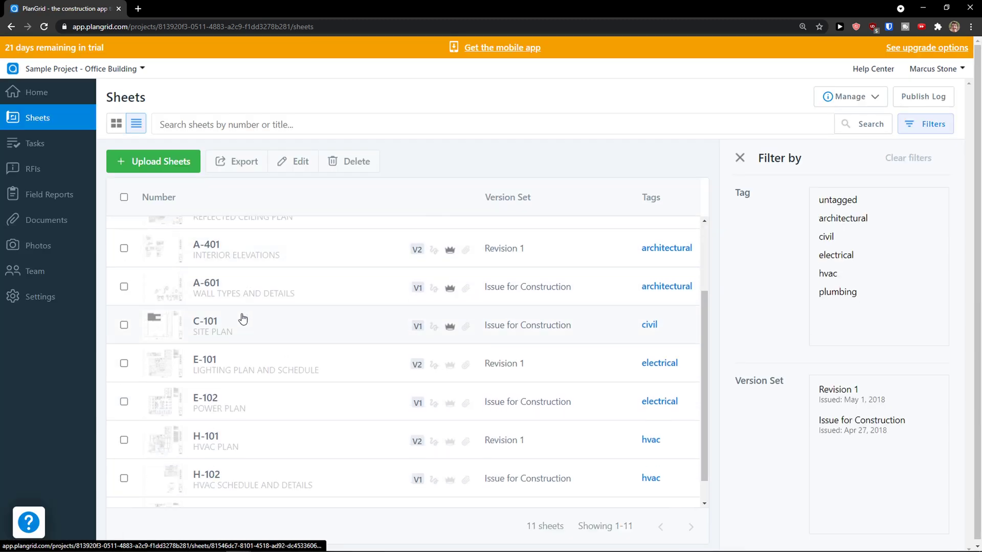
pyautogui.scroll(2, 243, 319)
pyautogui.scroll(-1, 275, 303)
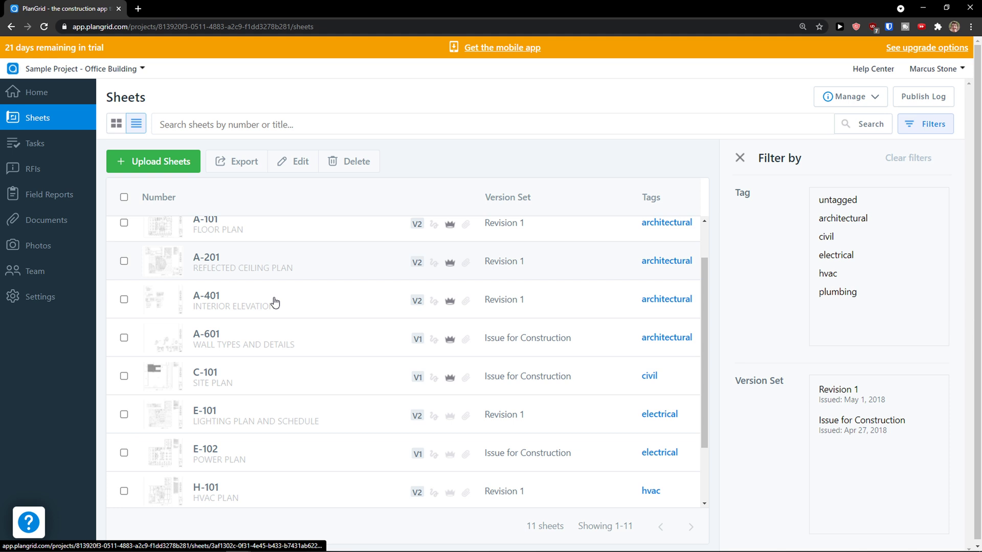
pyautogui.scroll(1, 275, 303)
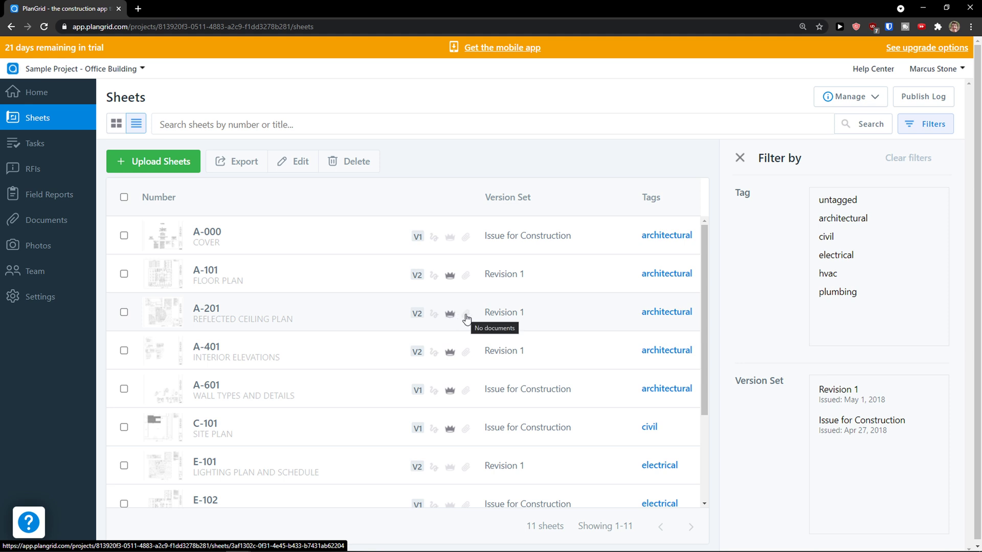
pyautogui.click(270, 309)
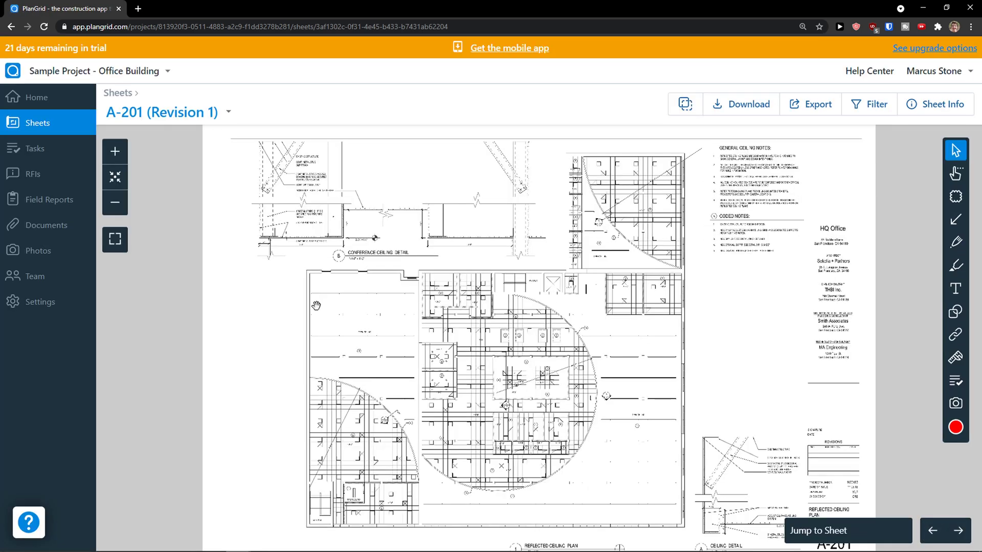
# Zoom and pan sheet A-201 to frame the title block area, then pick the MultiSelect tool.
pyautogui.moveTo(636, 367); pyautogui.dragTo(593, 363)
pyautogui.scroll(5, 592, 362)
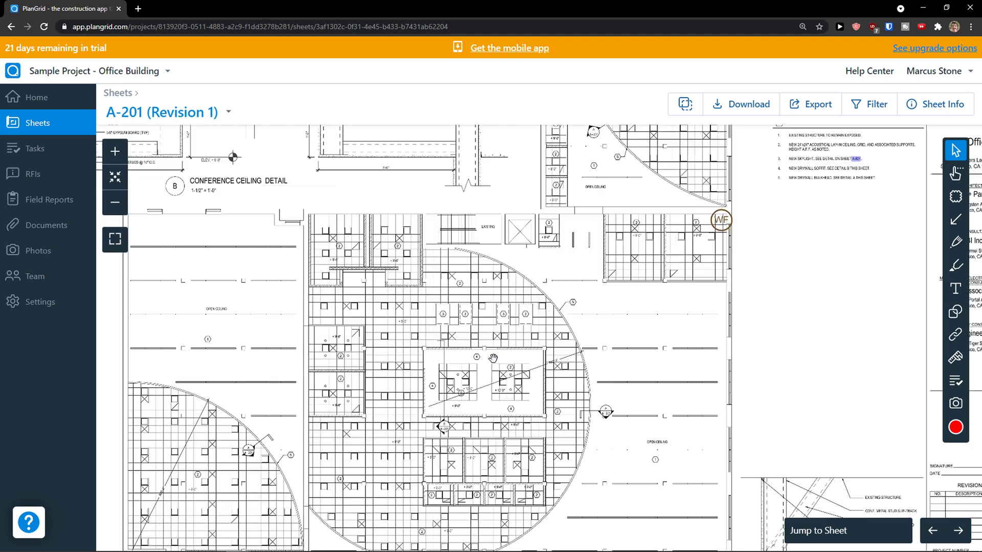
pyautogui.scroll(-3, 494, 359)
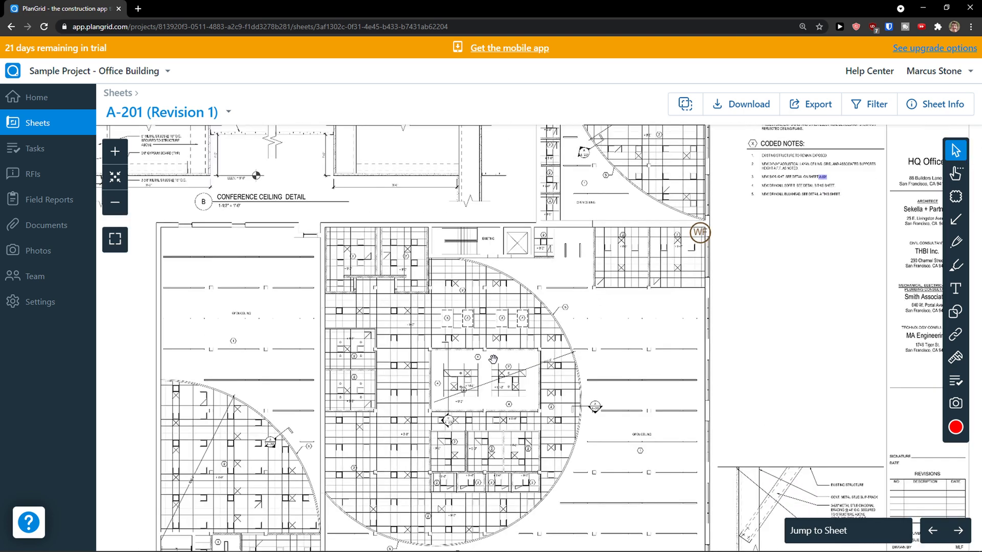
pyautogui.scroll(2, 493, 359)
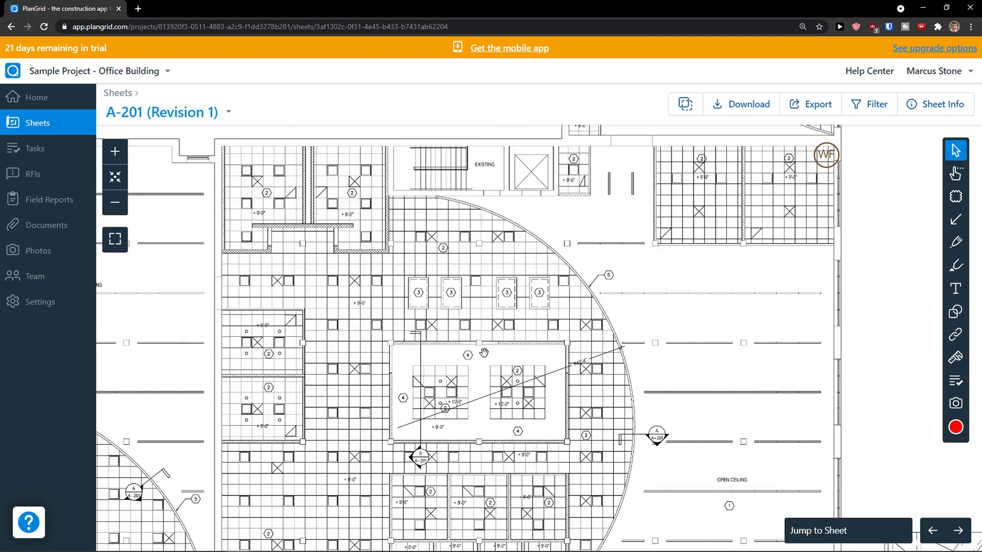
pyautogui.click(117, 159)
pyautogui.click(115, 203)
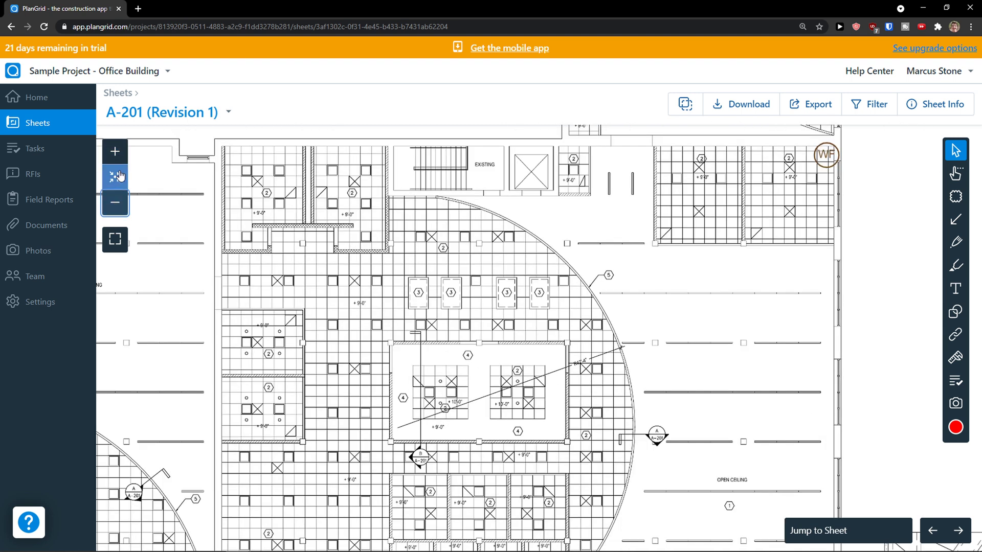
pyautogui.click(118, 181)
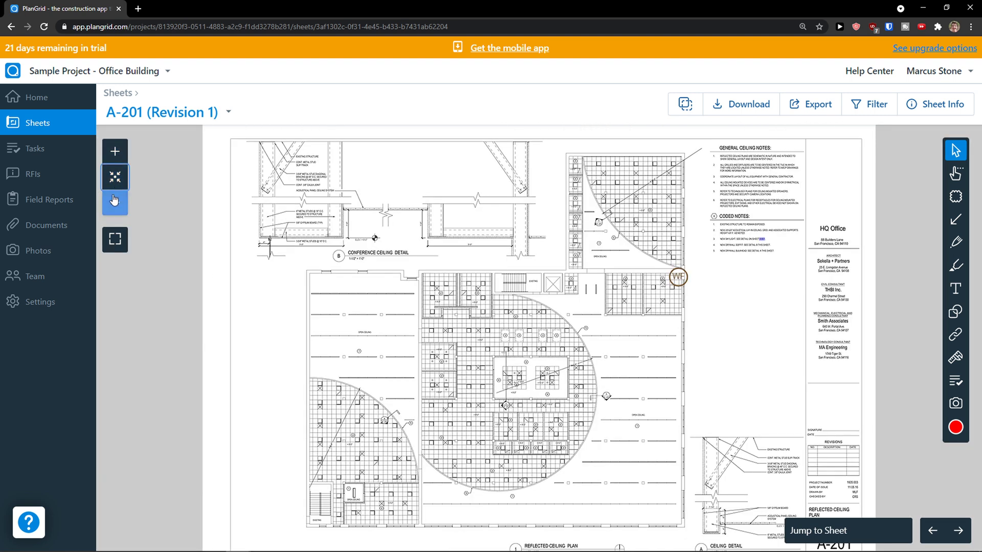
pyautogui.click(119, 163)
pyautogui.moveTo(660, 440); pyautogui.dragTo(515, 290)
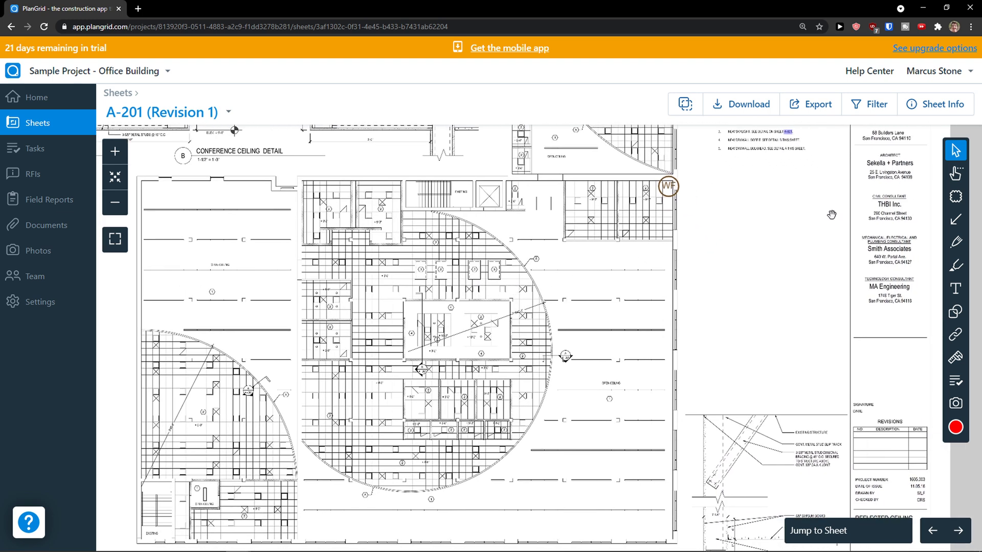
pyautogui.click(956, 175)
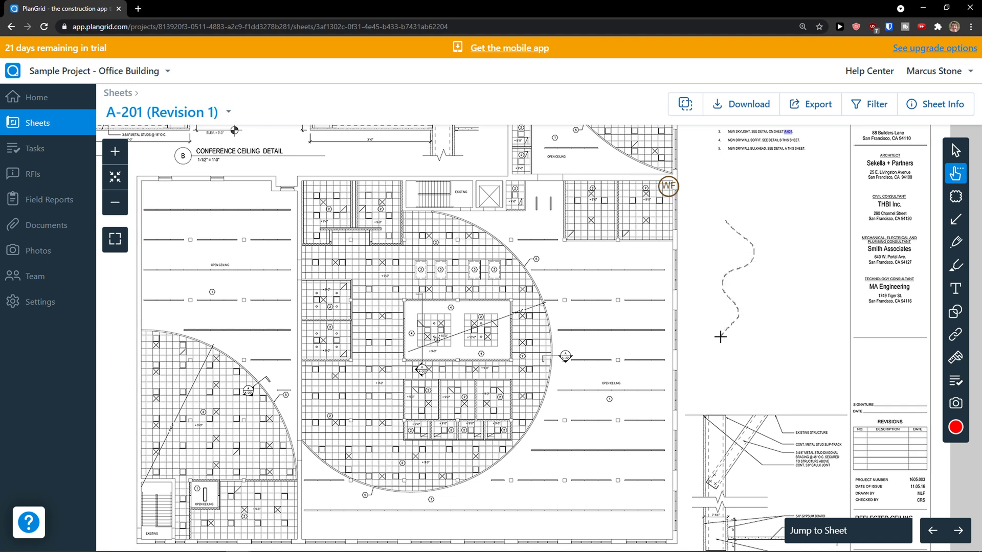
# Draw a red revision cloud beside the title block on sheet A-201.
pyautogui.press('Escape')
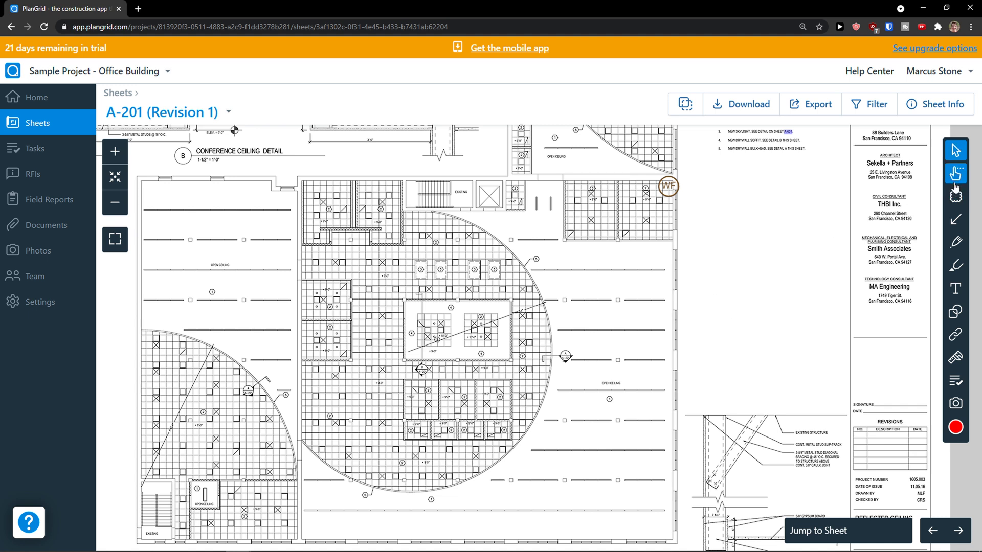
pyautogui.click(956, 179)
pyautogui.press('Escape')
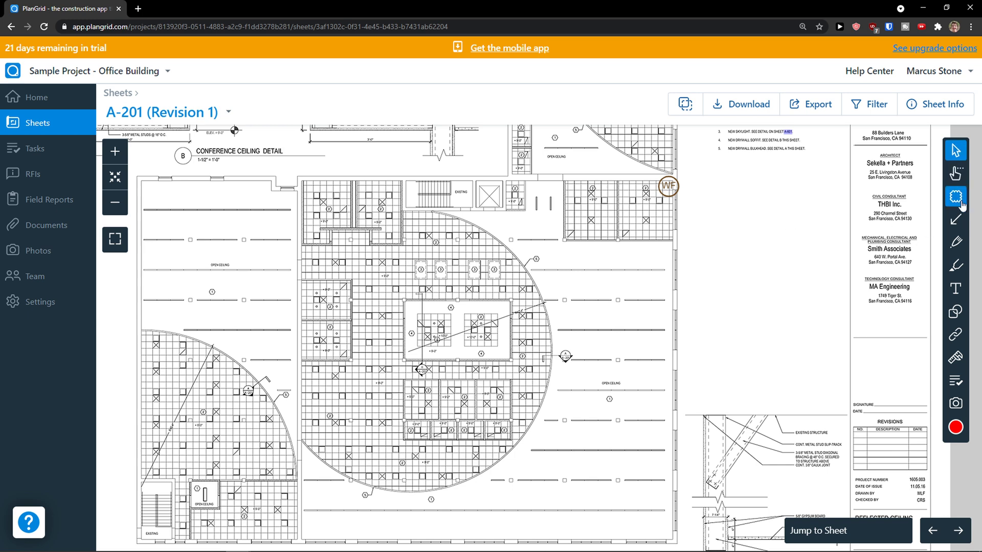
pyautogui.click(961, 203)
pyautogui.moveTo(716, 217); pyautogui.dragTo(786, 311)
pyautogui.moveTo(764, 247); pyautogui.dragTo(730, 268)
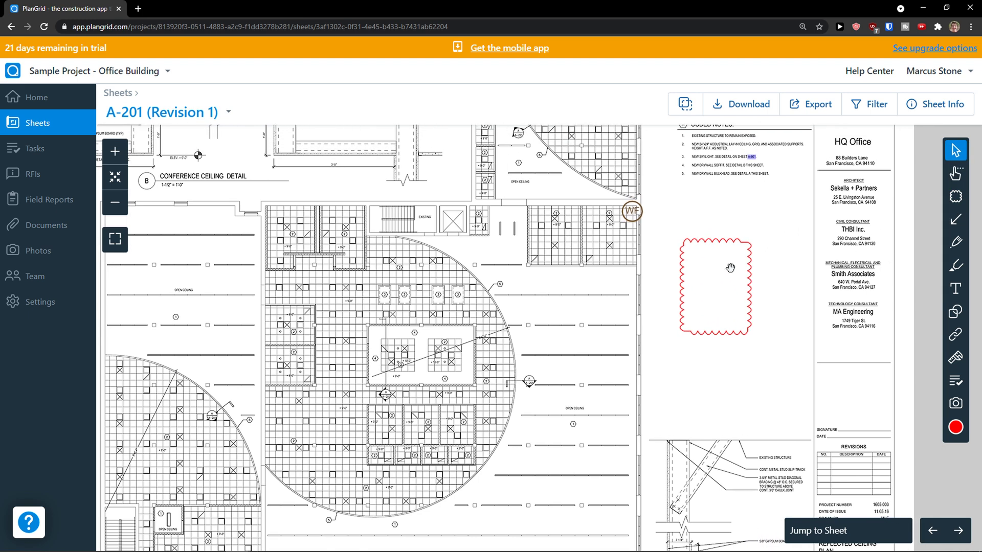
# Lasso-select that trial cloud, move it, and delete it permanently.
pyautogui.click(960, 173)
pyautogui.moveTo(615, 283)
pyautogui.mouseDown()
pyautogui.moveTo(672, 200)
pyautogui.moveTo(672, 223)
pyautogui.mouseUp()
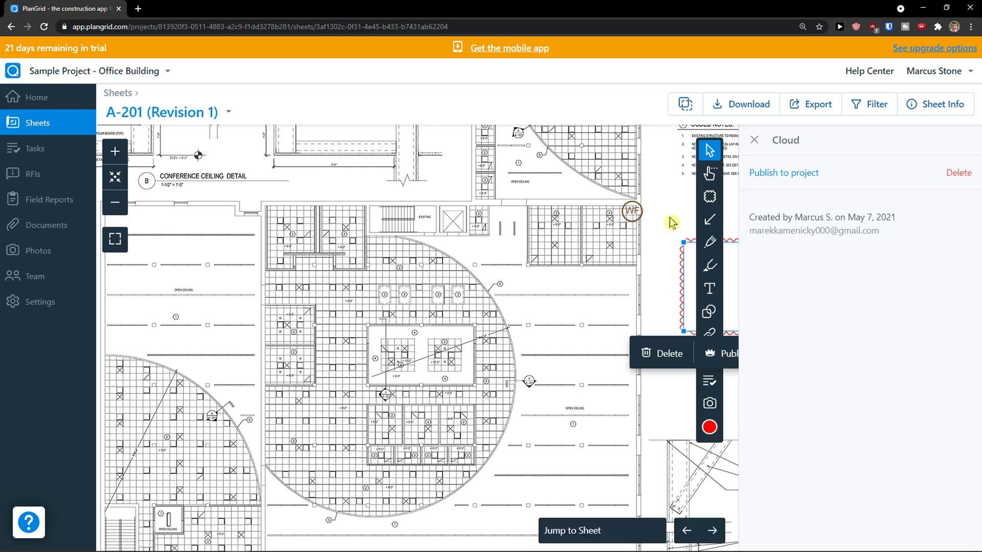
pyautogui.moveTo(737, 250)
pyautogui.mouseDown()
pyautogui.moveTo(632, 283)
pyautogui.moveTo(737, 270)
pyautogui.mouseUp()
pyautogui.click(756, 143)
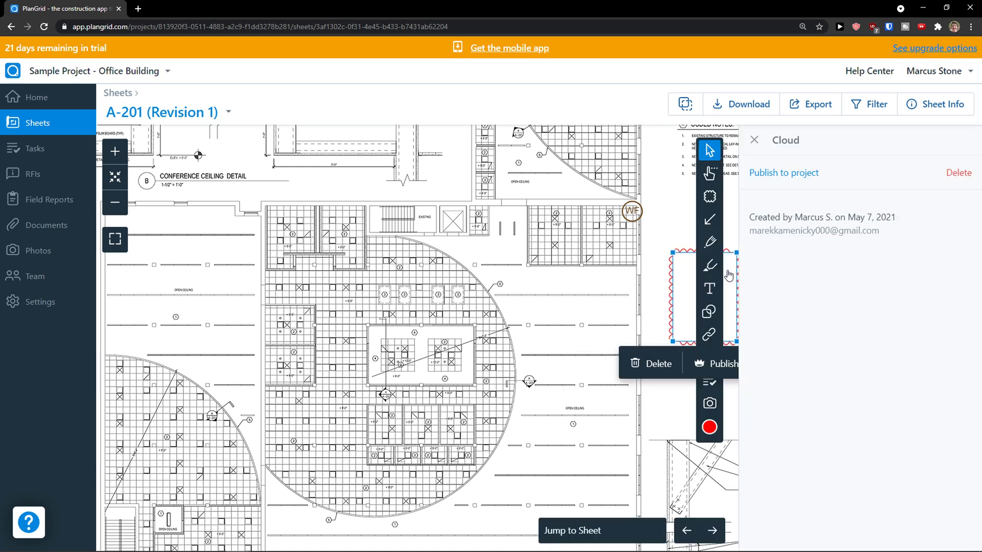
pyautogui.click(657, 368)
pyautogui.click(610, 343)
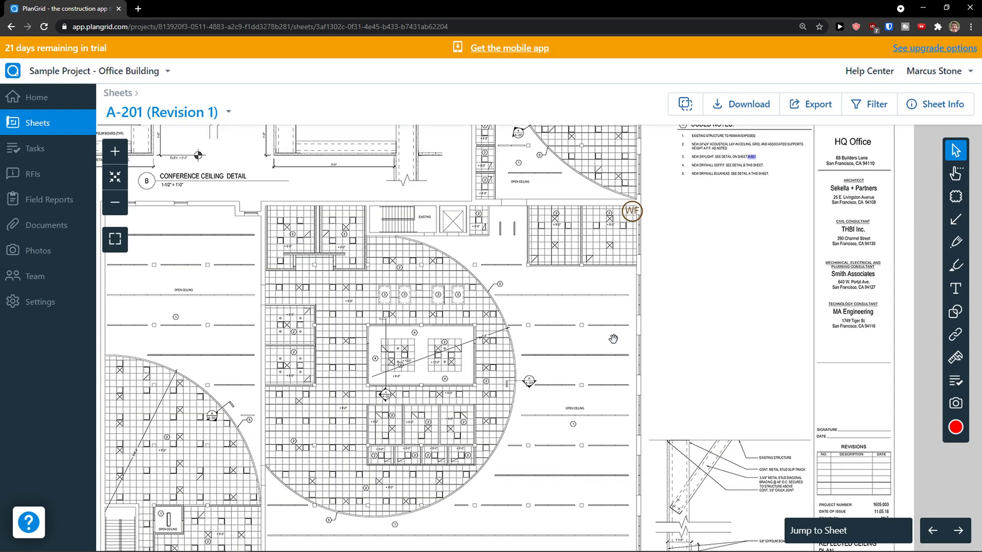
# Draw a red circle right of the plan and a revision cloud below it.
pyautogui.click(954, 316)
pyautogui.click(878, 314)
pyautogui.moveTo(682, 218); pyautogui.dragTo(723, 261)
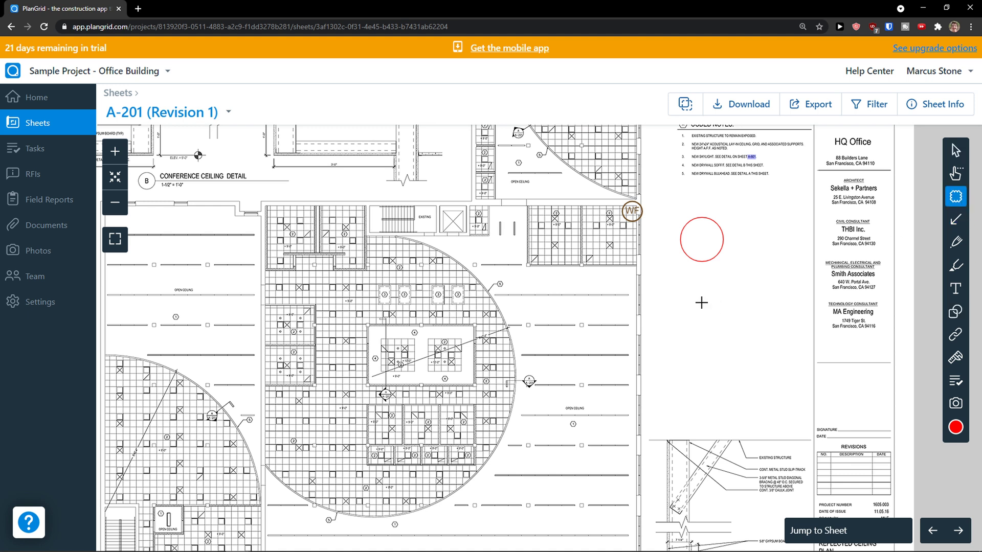
pyautogui.moveTo(677, 289); pyautogui.dragTo(760, 364)
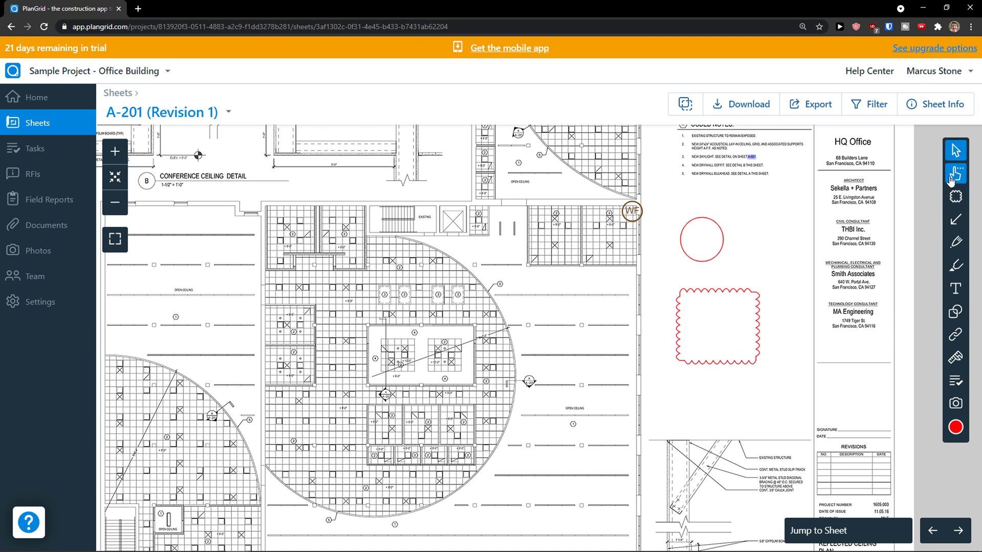
# Select the circle, move it onto the ceiling plan, and delete it permanently.
pyautogui.click(954, 177)
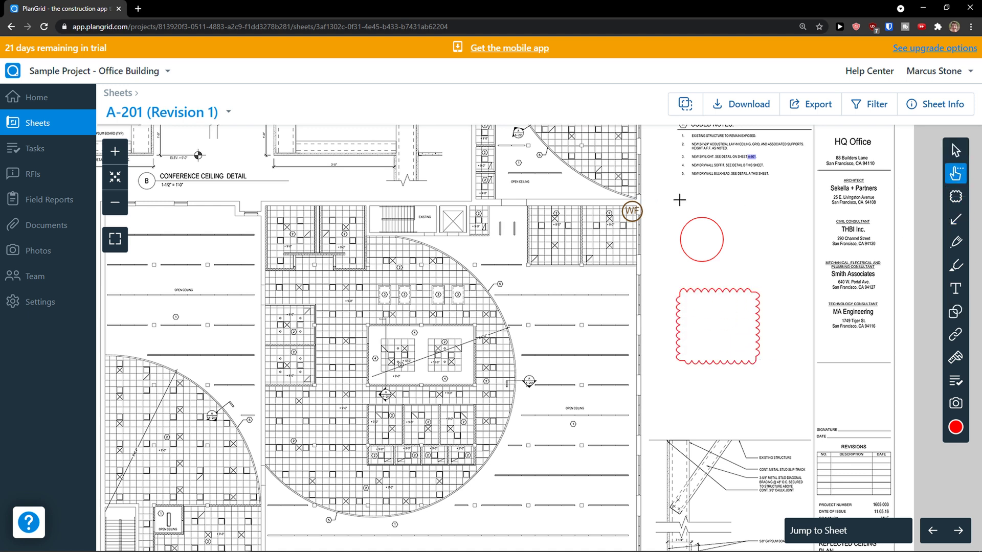
pyautogui.moveTo(717, 399)
pyautogui.mouseDown()
pyautogui.moveTo(747, 237)
pyautogui.moveTo(670, 201)
pyautogui.mouseUp()
pyautogui.moveTo(688, 235); pyautogui.dragTo(568, 294)
pyautogui.click(952, 173)
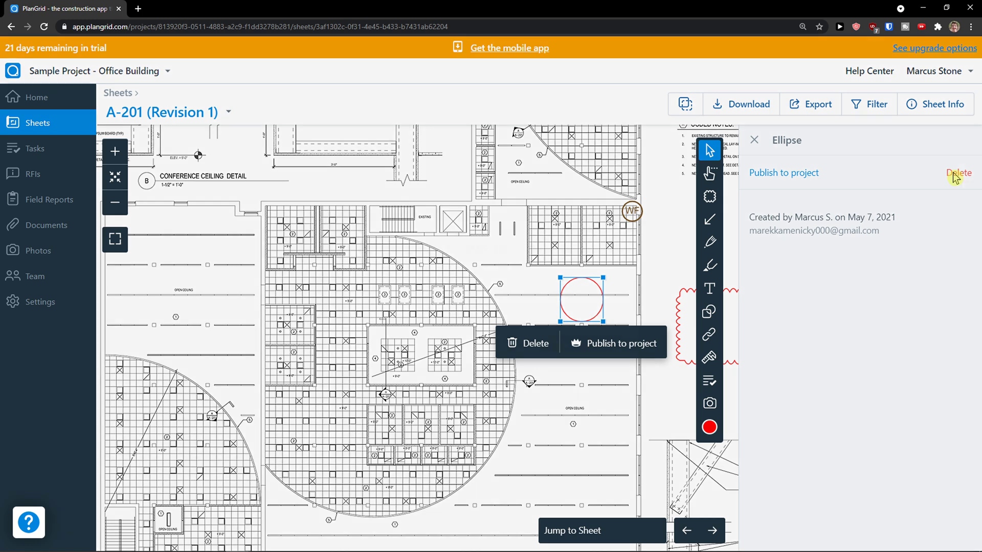
pyautogui.click(602, 344)
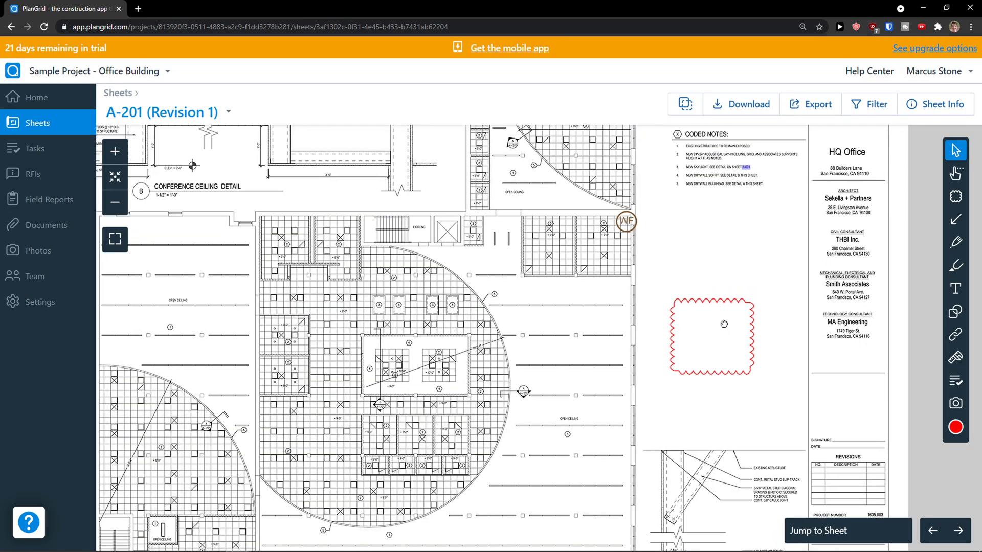
# Draw a red arrow and a blue arrow pointing left at the WF symbol.
pyautogui.click(956, 220)
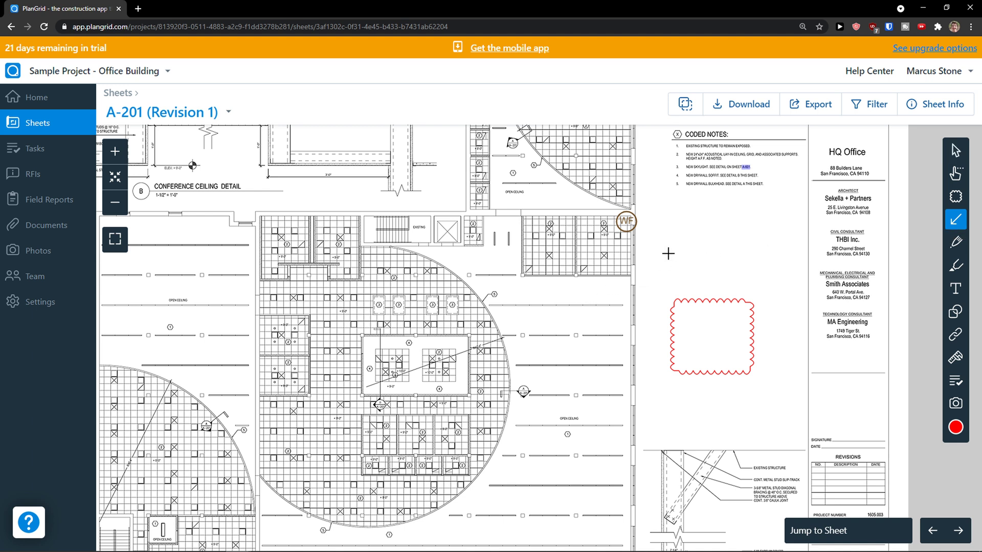
pyautogui.moveTo(716, 225); pyautogui.dragTo(642, 223)
pyautogui.click(956, 427)
pyautogui.click(885, 434)
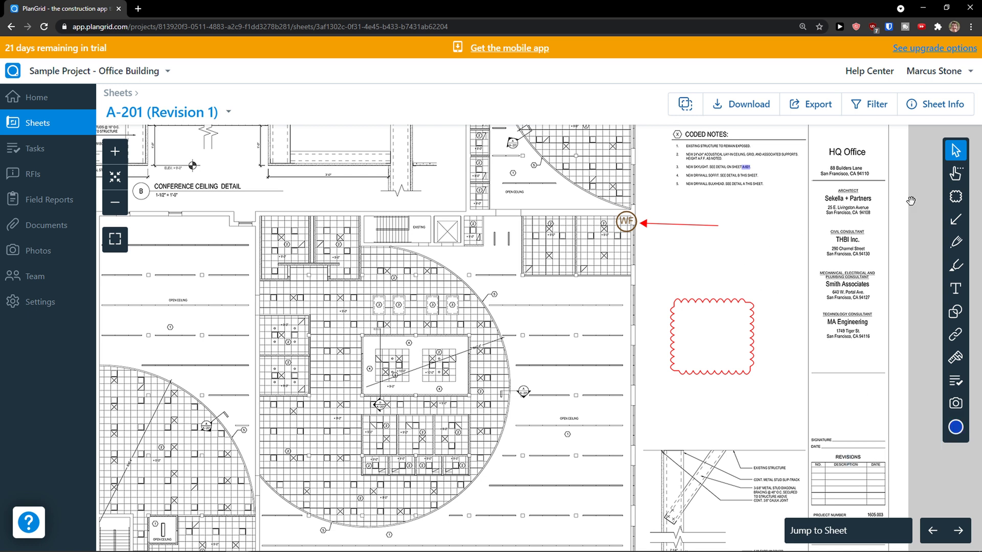
pyautogui.click(953, 223)
pyautogui.moveTo(717, 242); pyautogui.dragTo(641, 243)
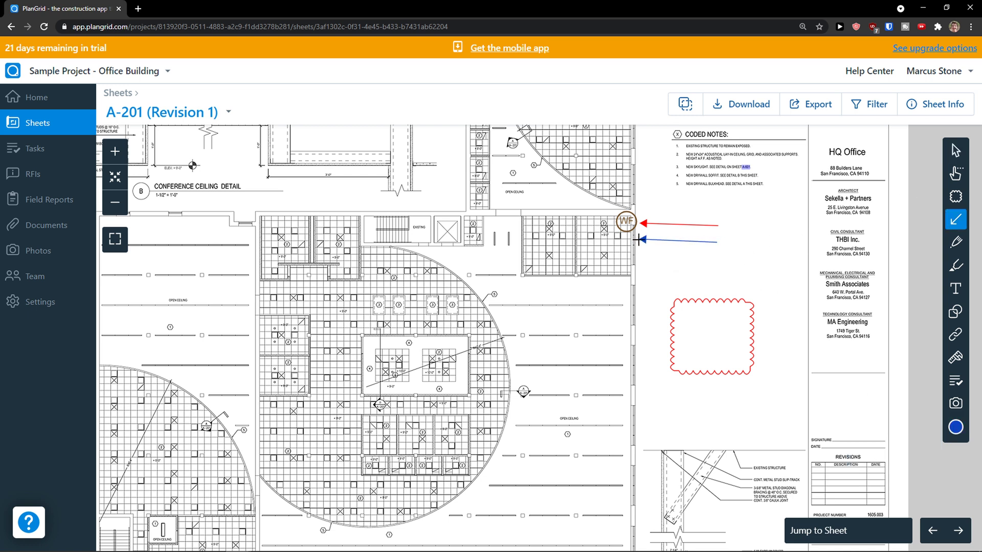
# Write a pen note beside the arrows and highlight the blue arrow.
pyautogui.click(956, 246)
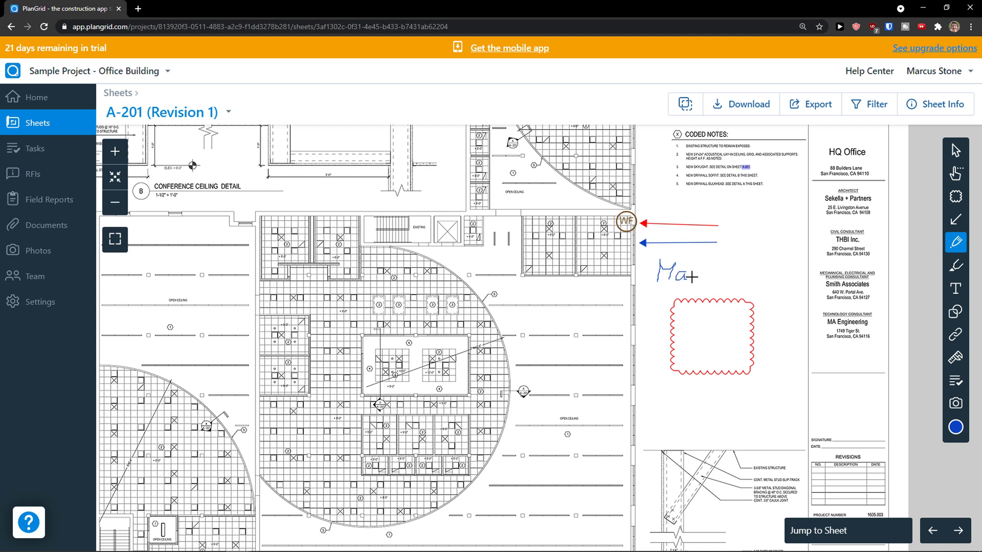
pyautogui.click(955, 267)
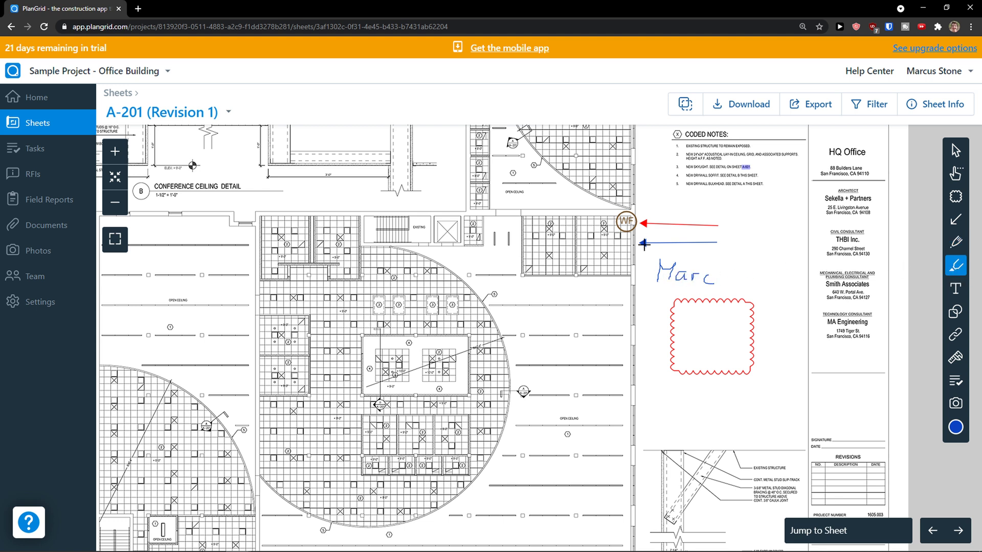
pyautogui.moveTo(649, 243); pyautogui.dragTo(709, 243)
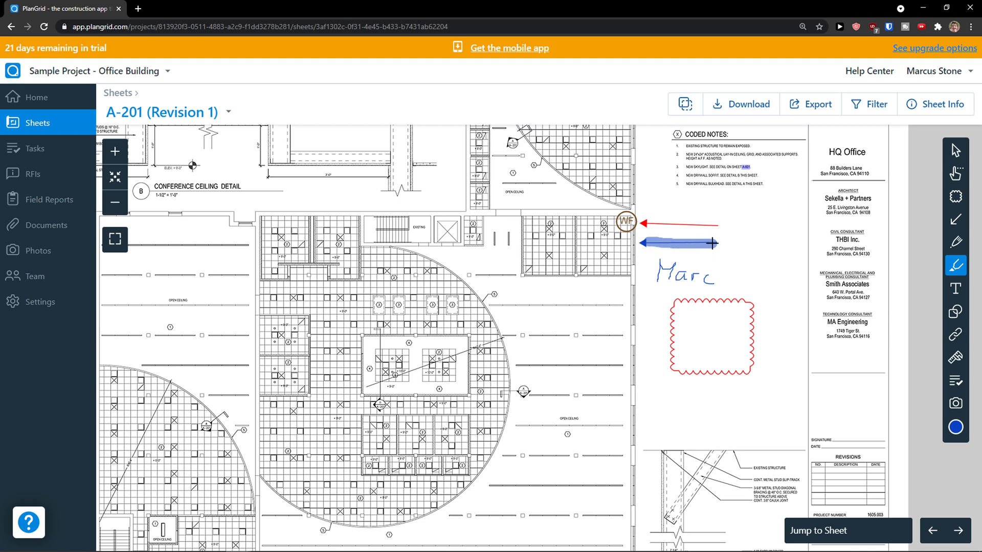
# Highlight the central room's left wall and top edge in blue.
pyautogui.scroll(5, 368, 380)
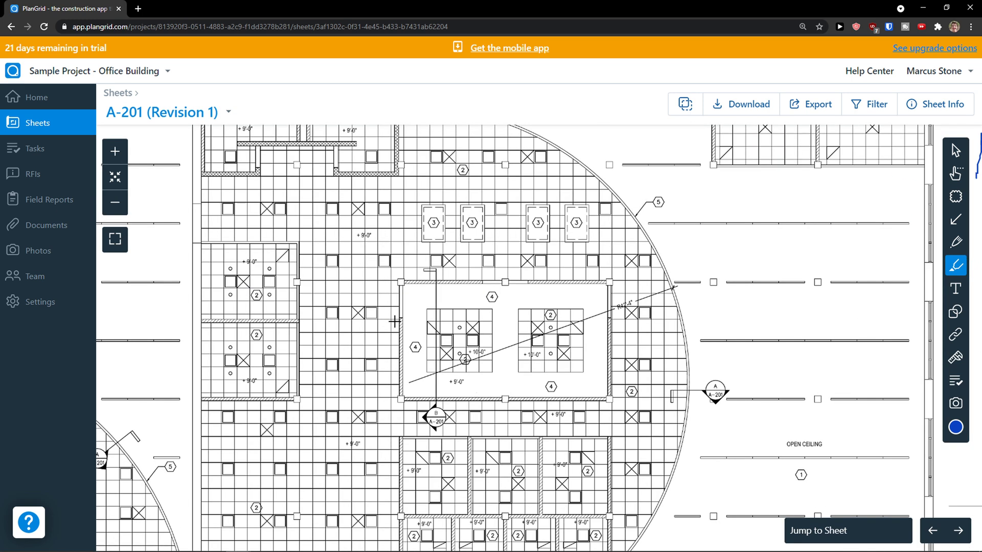
pyautogui.moveTo(318, 311)
pyautogui.mouseDown()
pyautogui.moveTo(315, 340)
pyautogui.moveTo(321, 325)
pyautogui.mouseUp()
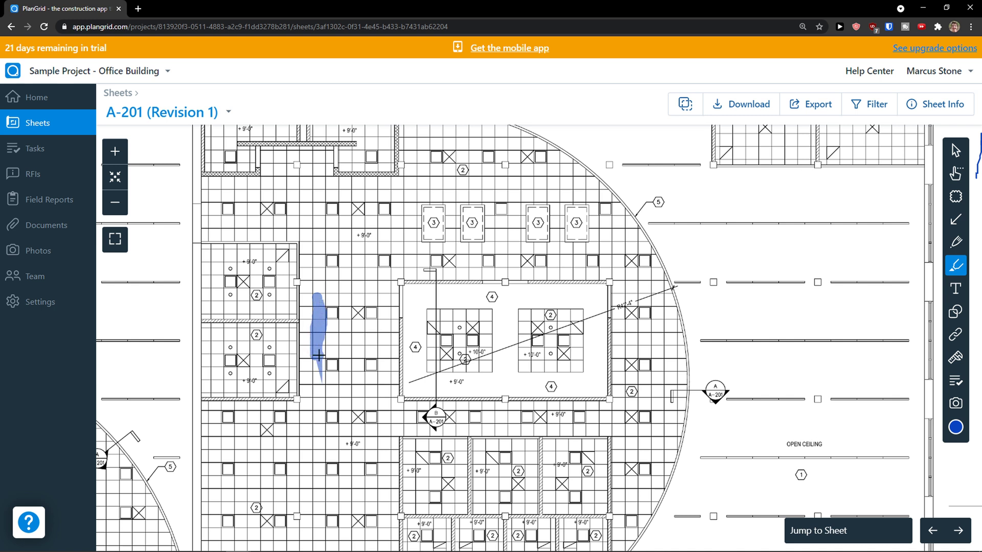
pyautogui.moveTo(320, 344); pyautogui.dragTo(312, 366)
pyautogui.moveTo(321, 298); pyautogui.dragTo(318, 319)
pyautogui.moveTo(409, 292); pyautogui.dragTo(483, 290)
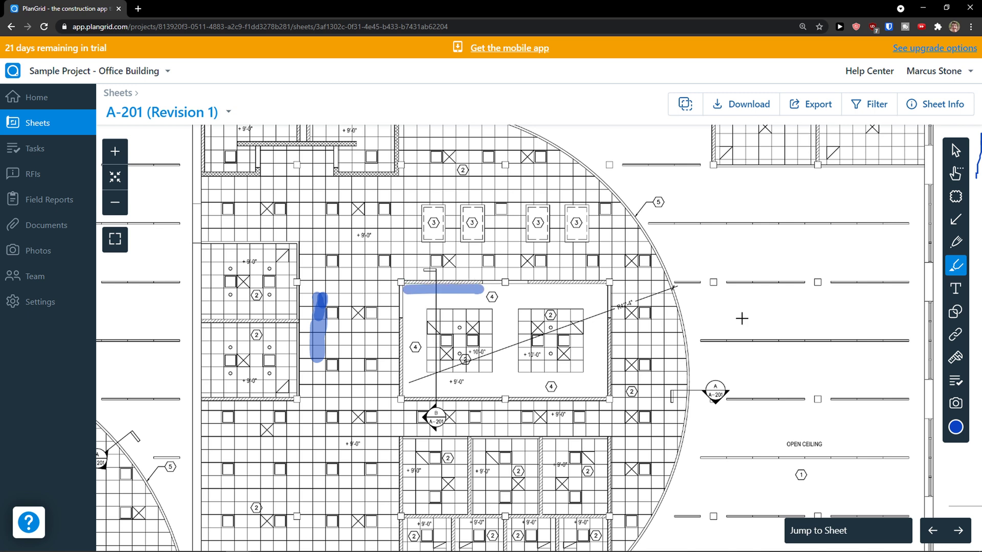
# Add the text note 'This is a text' and move it above the central room.
pyautogui.click(956, 289)
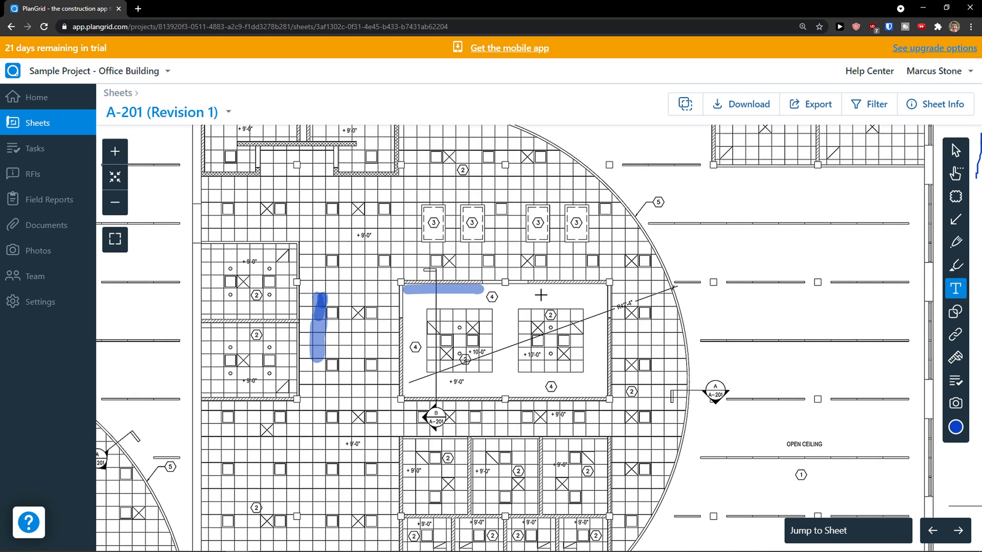
pyautogui.moveTo(510, 290); pyautogui.dragTo(603, 304)
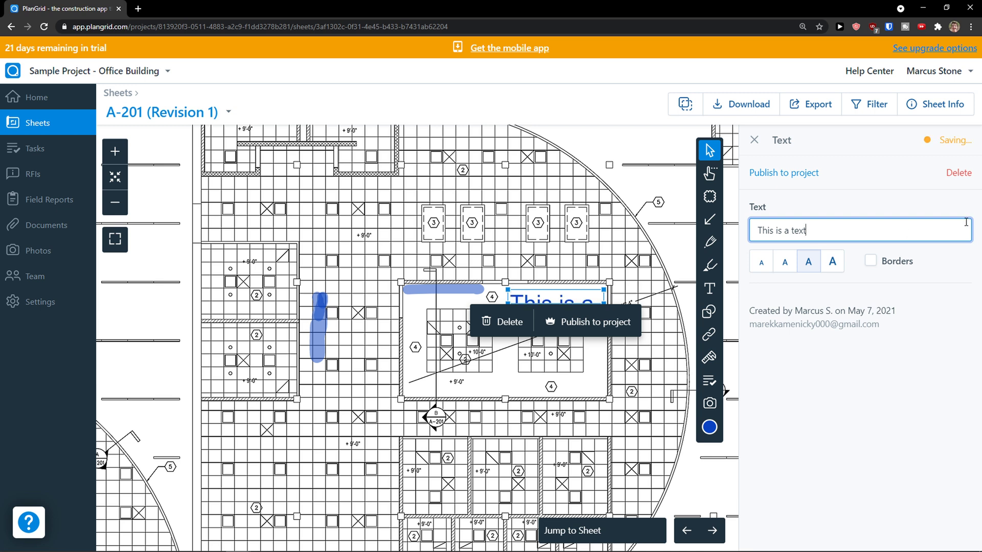
pyautogui.click(754, 142)
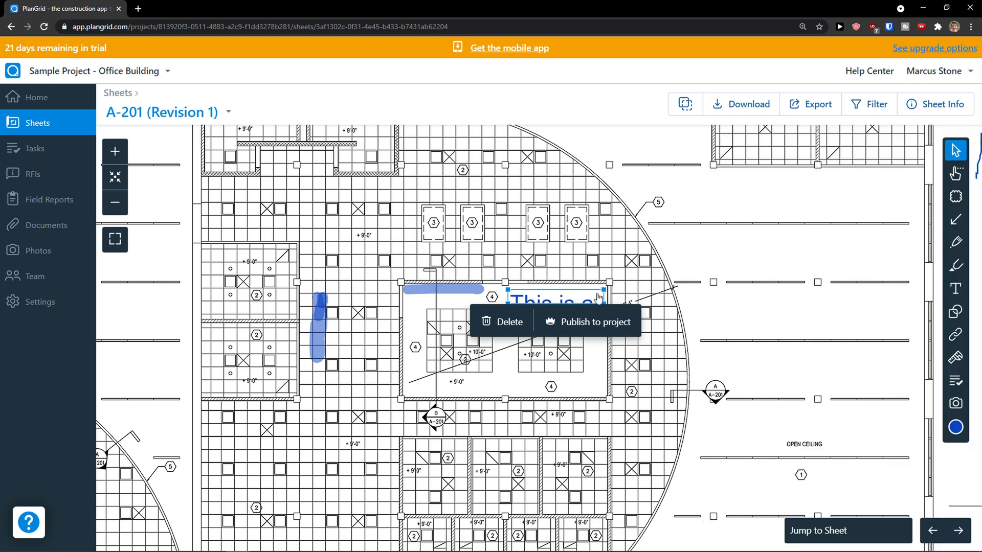
pyautogui.moveTo(597, 300)
pyautogui.mouseDown()
pyautogui.moveTo(649, 320)
pyautogui.moveTo(575, 215)
pyautogui.moveTo(563, 156)
pyautogui.moveTo(584, 134)
pyautogui.moveTo(594, 152)
pyautogui.moveTo(613, 152)
pyautogui.mouseUp()
pyautogui.scroll(-3, 562, 156)
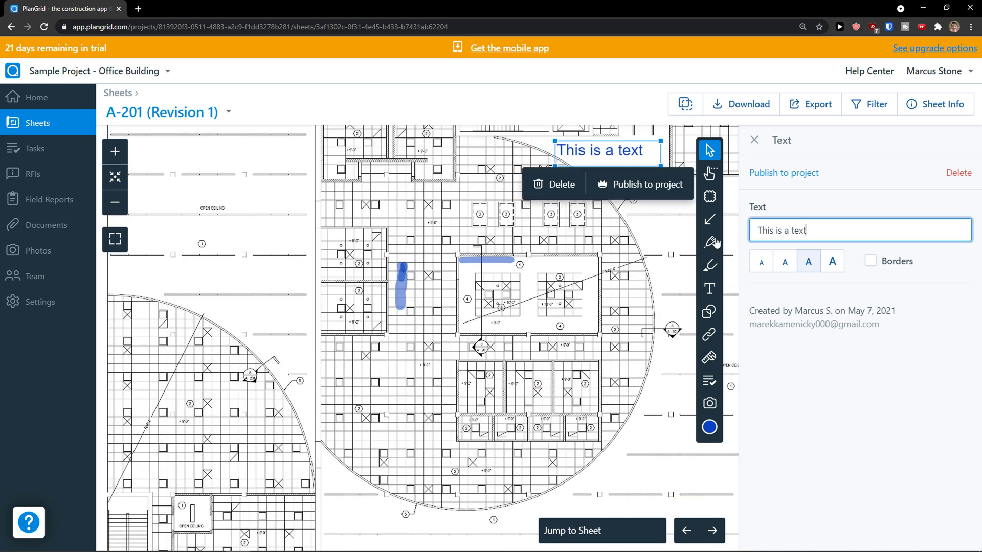
pyautogui.click(755, 140)
pyautogui.scroll(1, 756, 152)
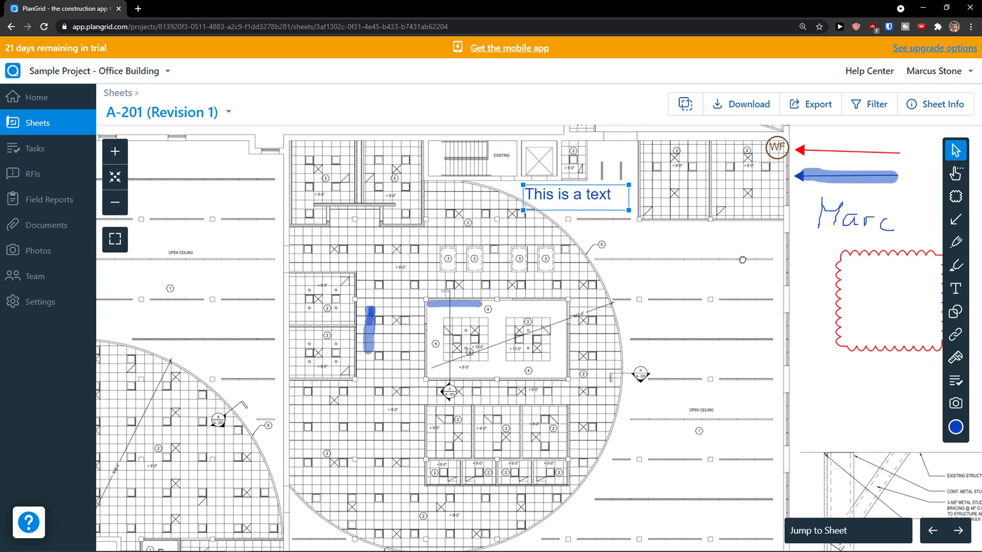
# Place an X mark shape to the right of the central room.
pyautogui.scroll(-1, 754, 270)
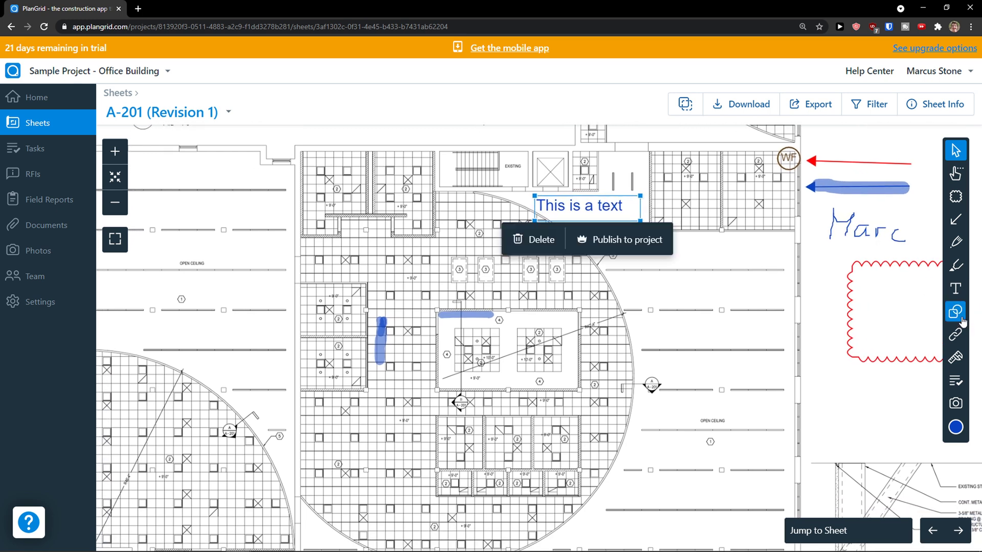
pyautogui.click(962, 320)
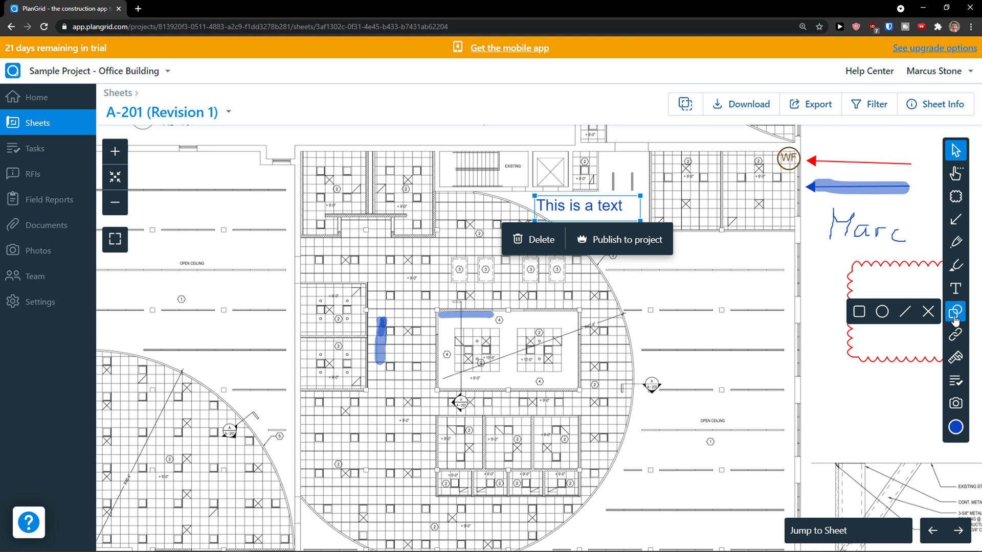
pyautogui.click(905, 311)
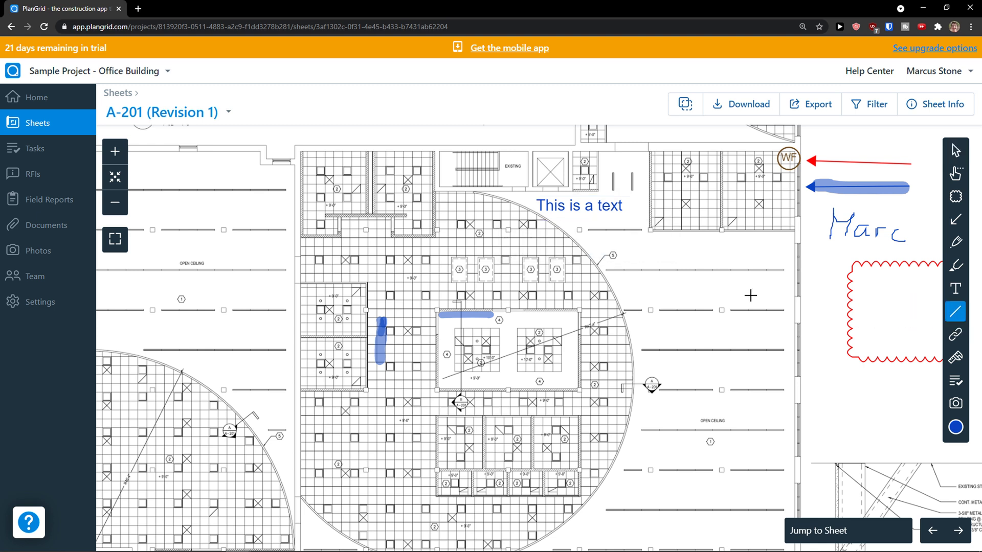
pyautogui.click(930, 311)
pyautogui.click(656, 293)
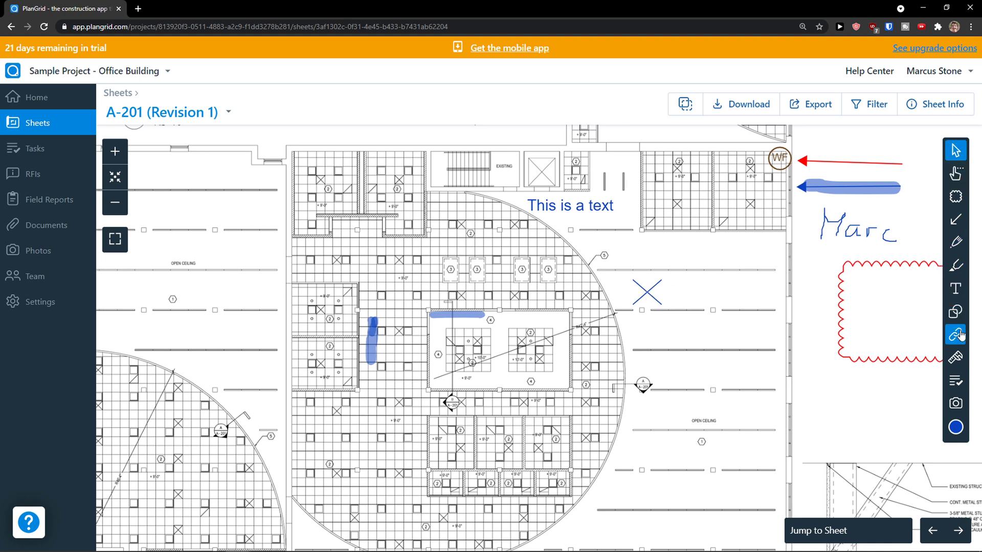
# Draw a rectangular link beside the X mark, trying Document and RFI before settling on Sheet.
pyautogui.moveTo(961, 335)
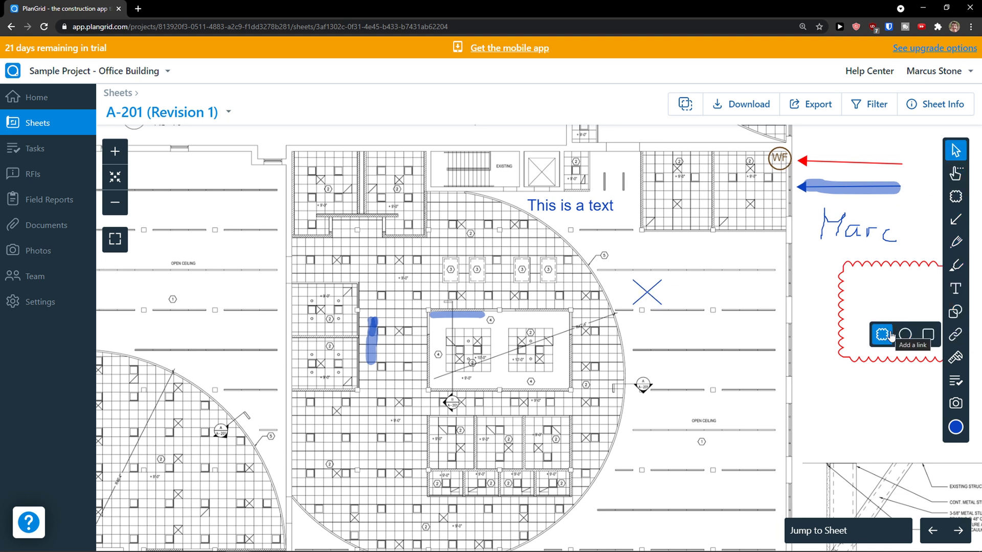
pyautogui.click(929, 335)
pyautogui.moveTo(691, 280); pyautogui.dragTo(710, 295)
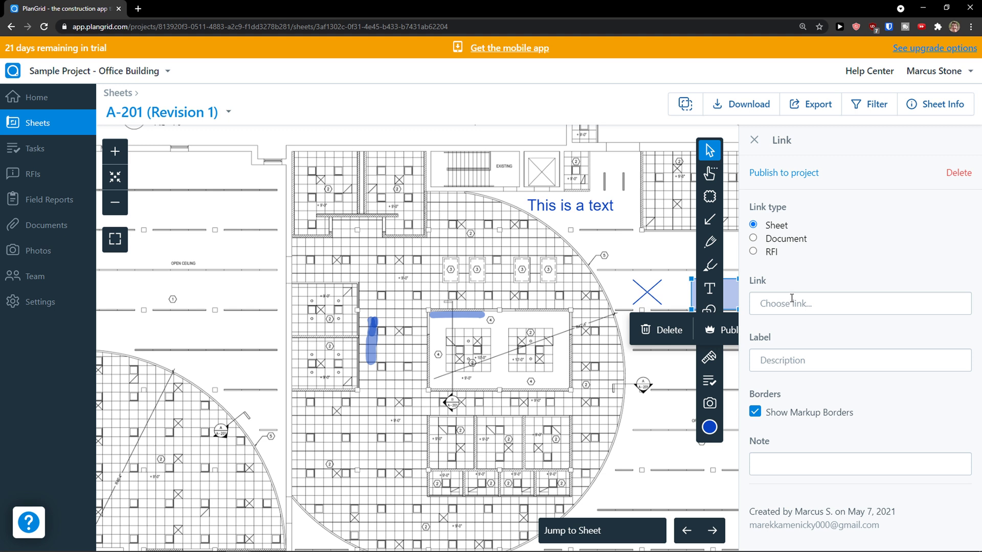
pyautogui.click(782, 303)
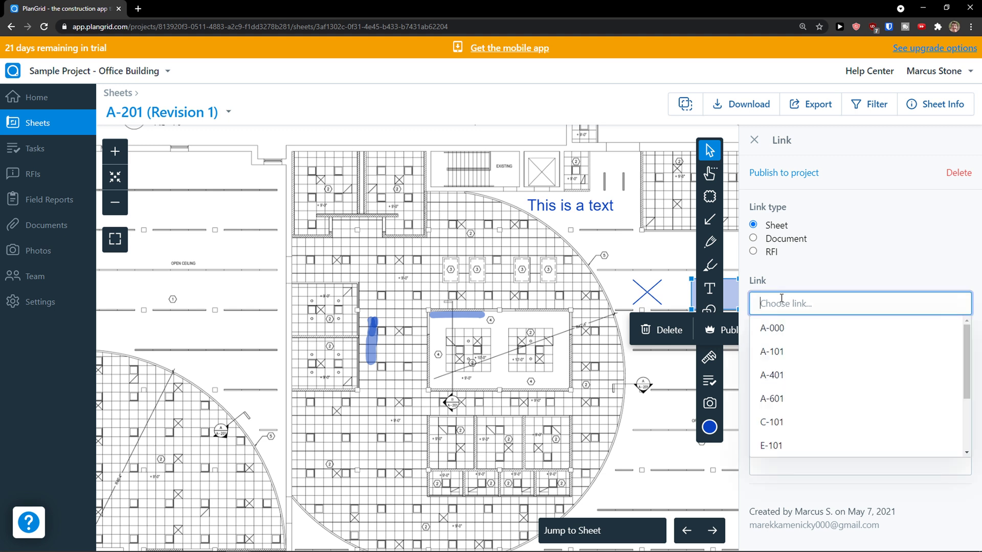
pyautogui.click(754, 238)
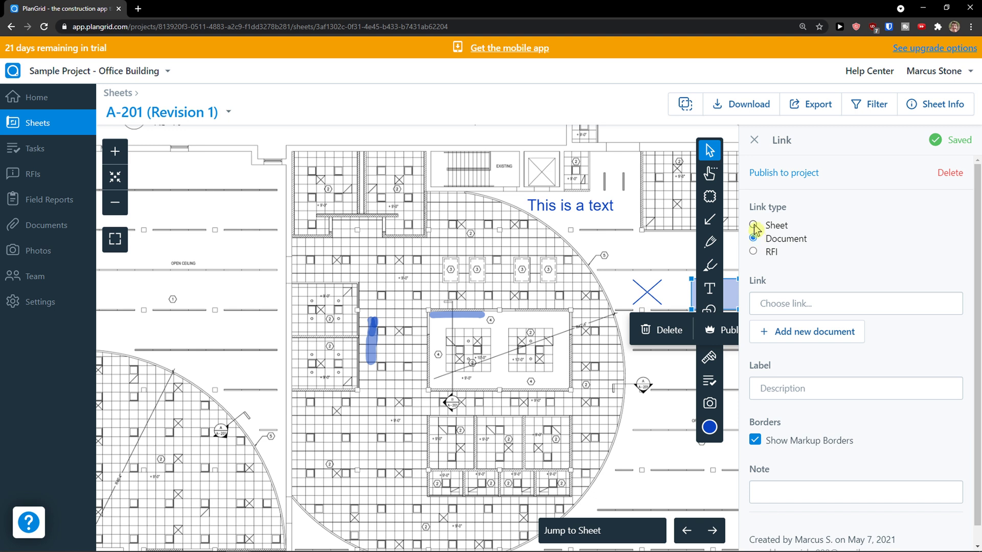
pyautogui.click(754, 226)
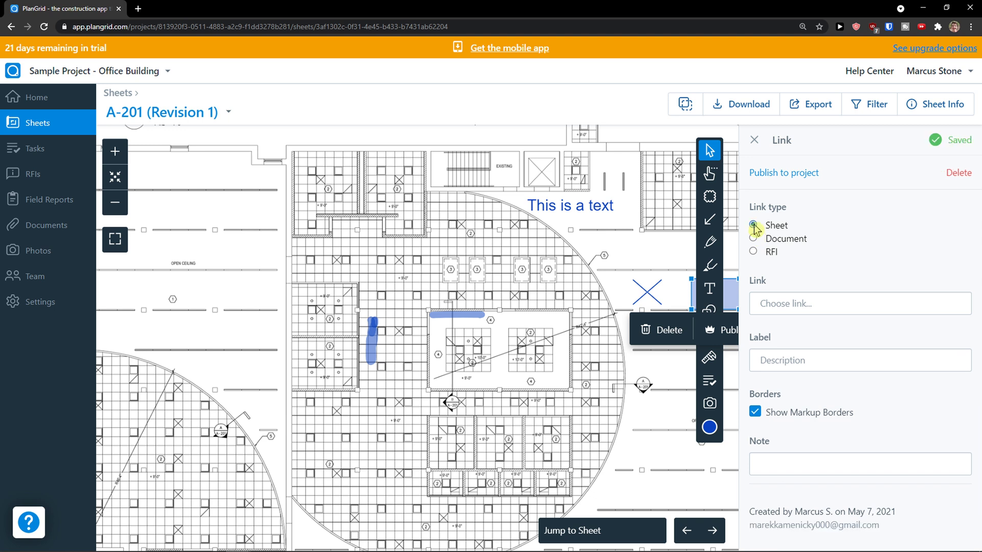
pyautogui.click(753, 253)
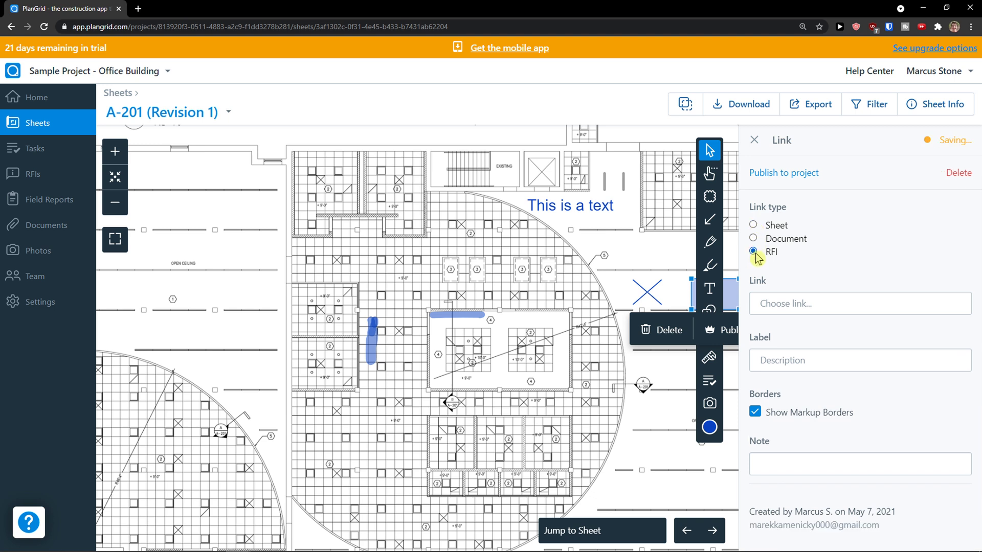
pyautogui.click(755, 225)
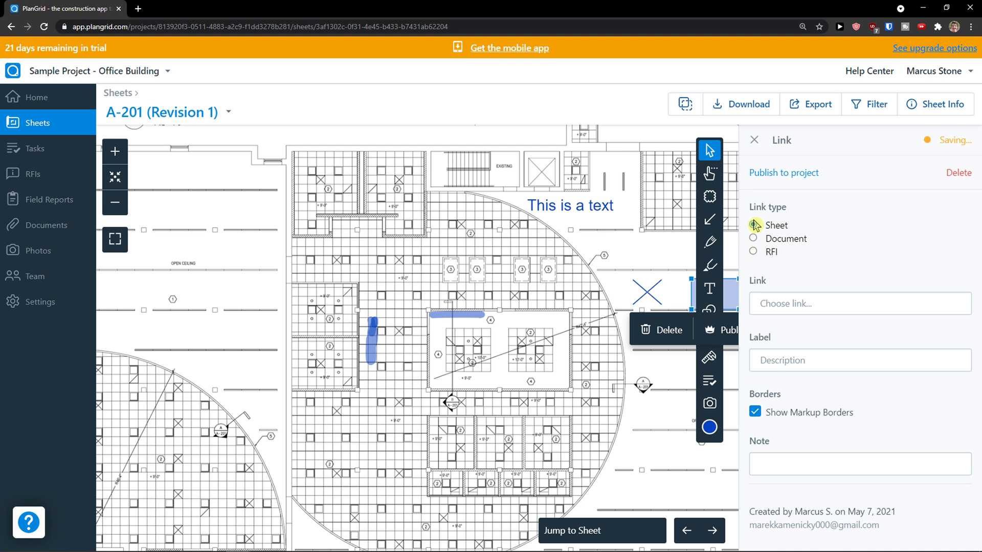
pyautogui.click(755, 141)
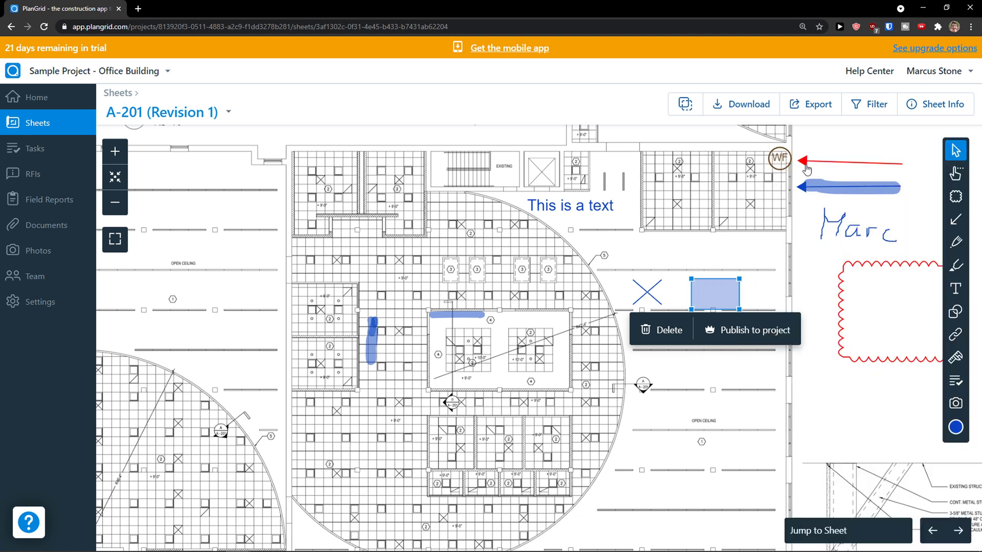
# Draw a vertical calibration line below the link rectangle, keeping 1 Ft 0 In.
pyautogui.click(956, 358)
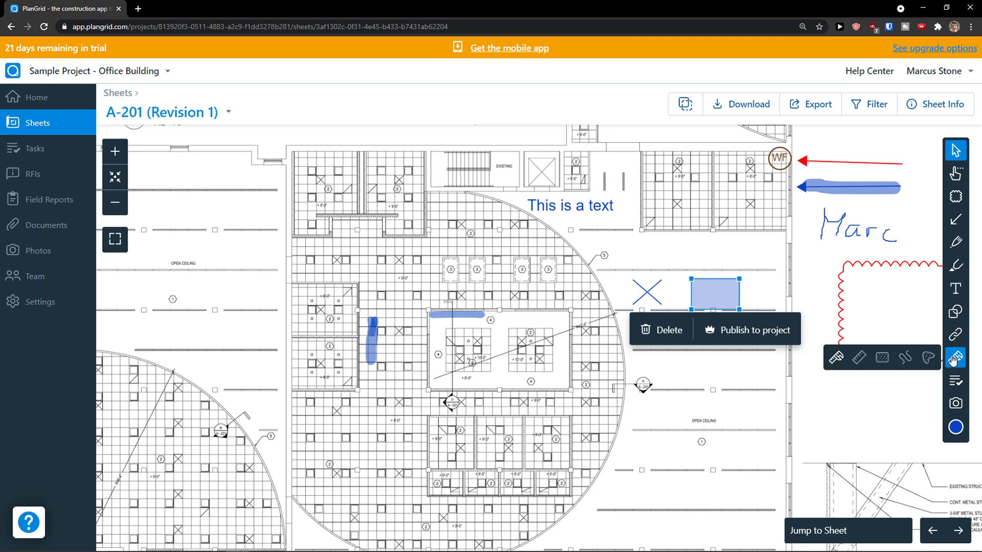
pyautogui.click(844, 364)
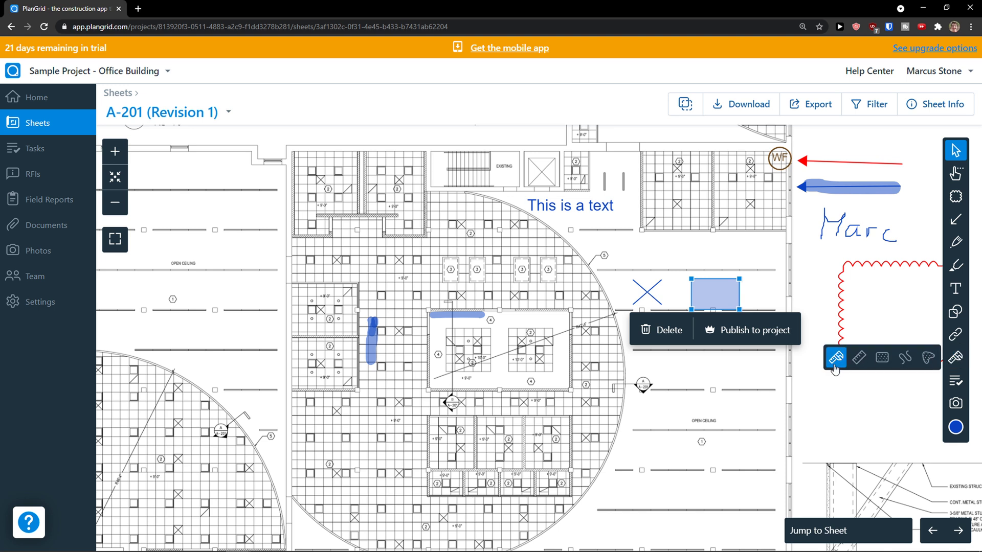
pyautogui.moveTo(660, 321)
pyautogui.mouseDown()
pyautogui.moveTo(660, 479)
pyautogui.moveTo(690, 466)
pyautogui.moveTo(663, 475)
pyautogui.moveTo(673, 476)
pyautogui.mouseUp()
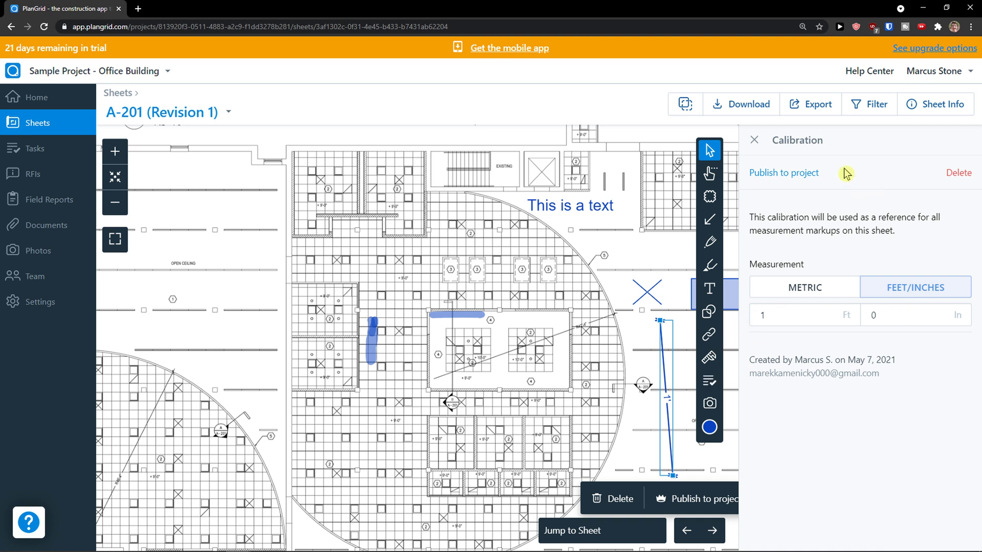
pyautogui.click(755, 140)
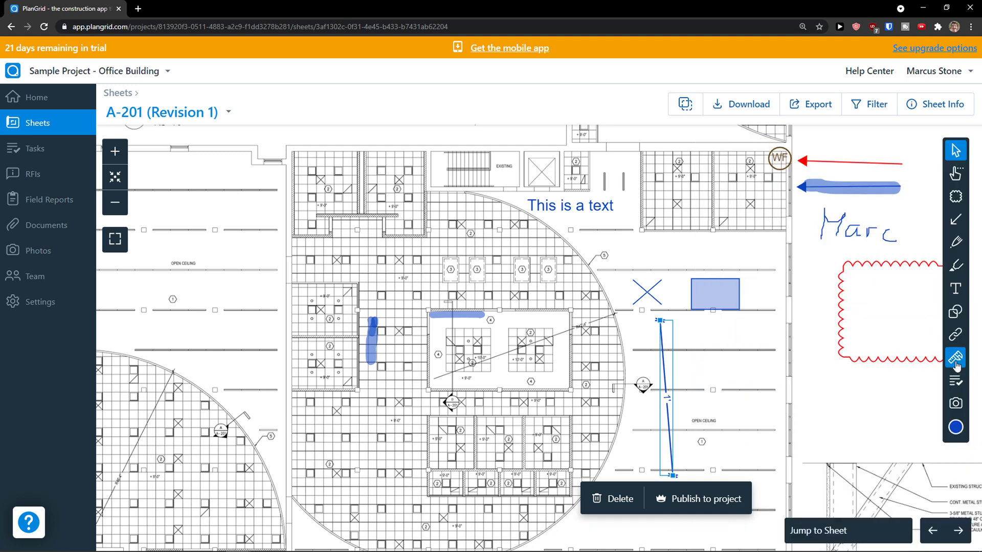
# Place a Cleaning Needed task stamp, keeping status Open and type Issue.
pyautogui.click(956, 381)
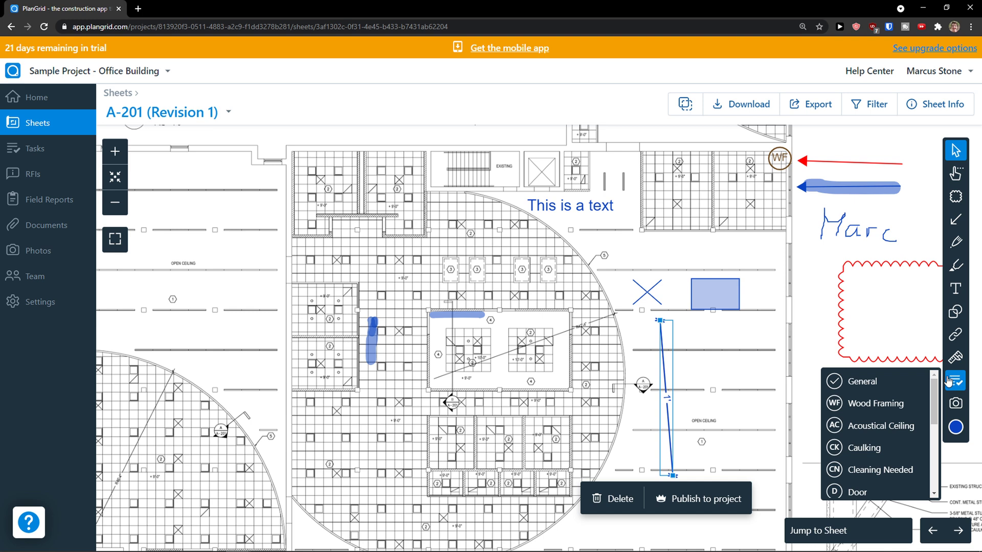
pyautogui.scroll(-1, 885, 413)
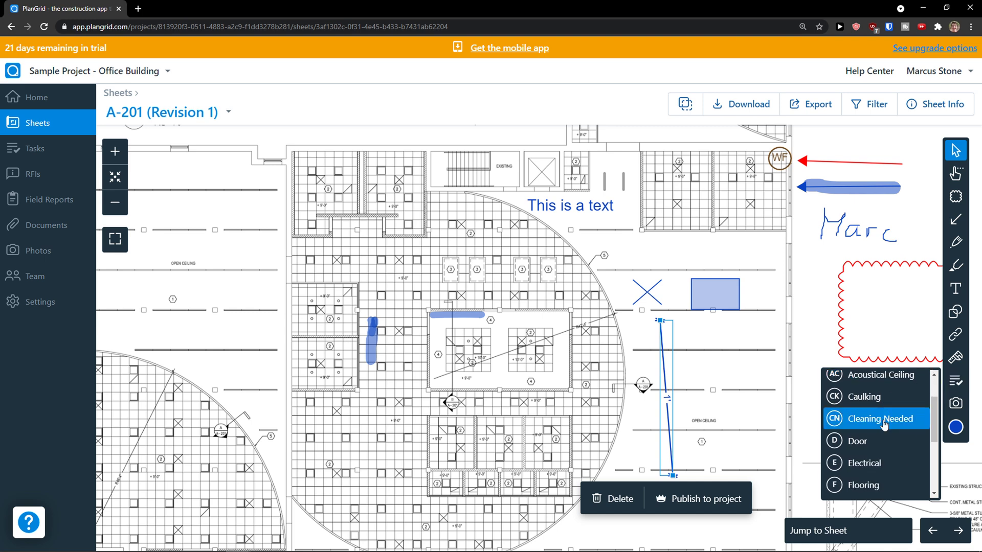
pyautogui.click(880, 436)
pyautogui.click(687, 344)
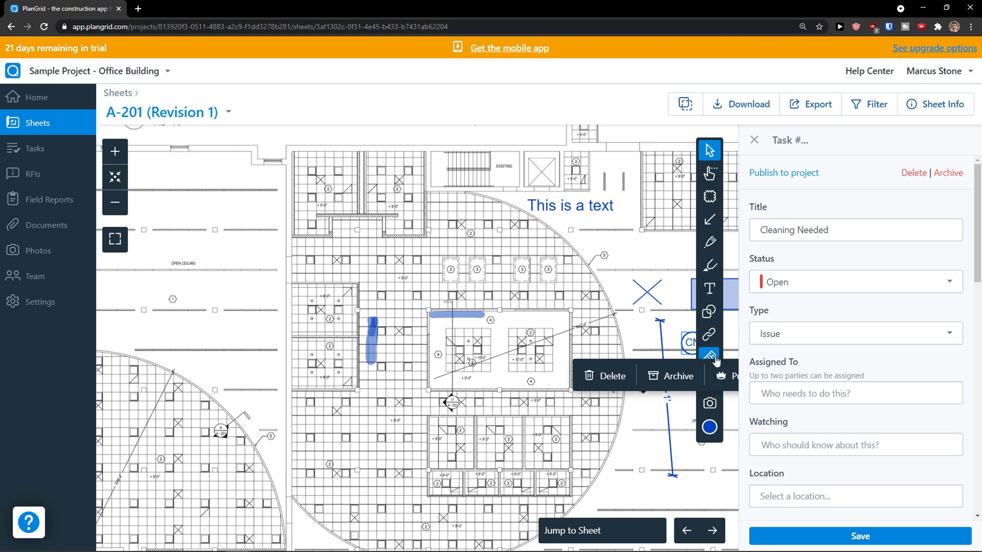
pyautogui.click(810, 284)
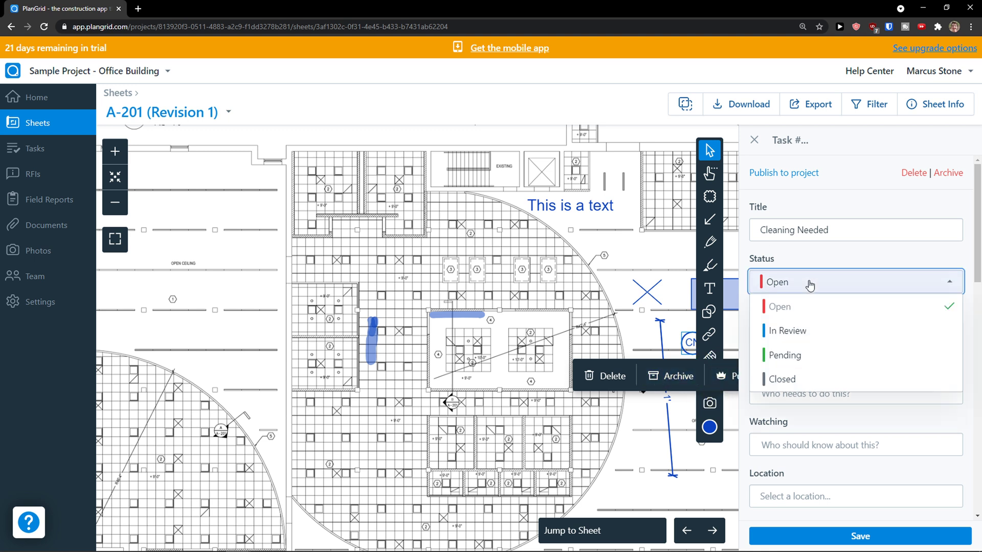
pyautogui.click(847, 257)
pyautogui.click(823, 329)
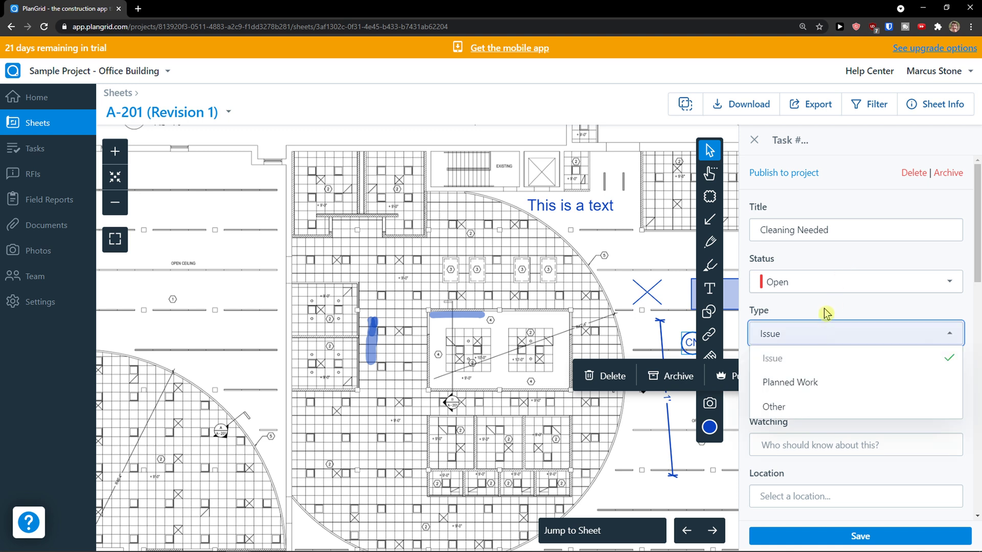
pyautogui.click(809, 335)
# Change the task's stamp from Cleaning Needed to Electrical.
pyautogui.scroll(-2, 818, 317)
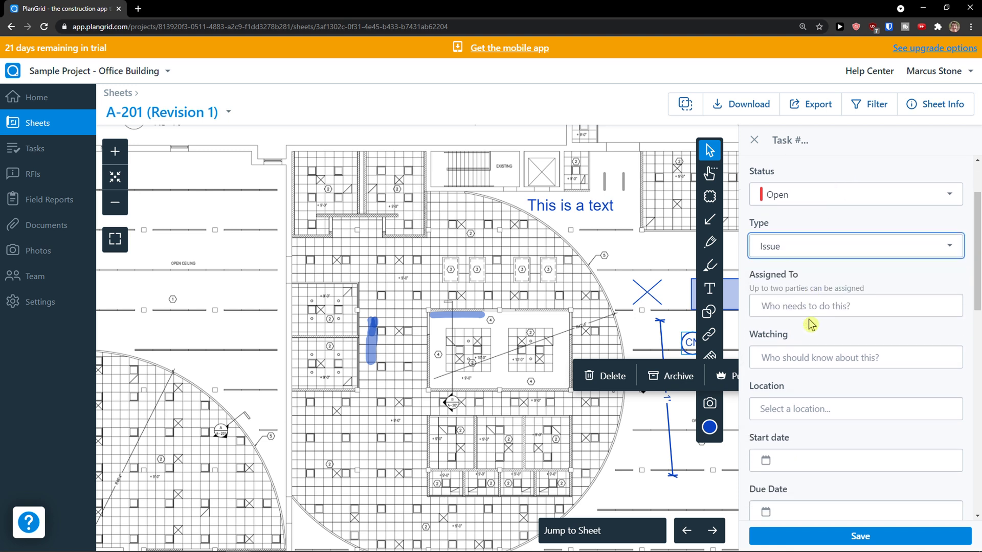
pyautogui.scroll(-1, 798, 340)
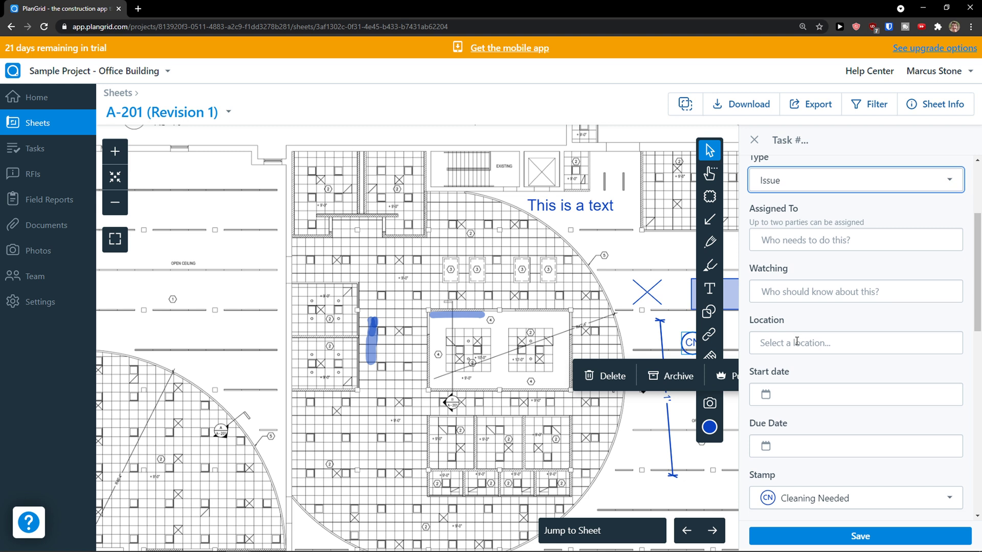
pyautogui.scroll(-1, 792, 346)
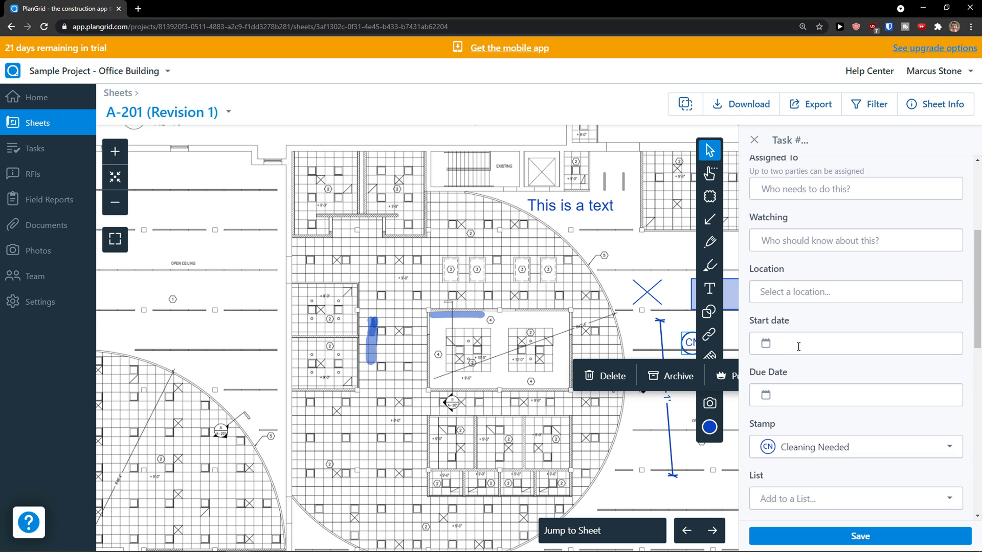
pyautogui.scroll(-1, 798, 347)
pyautogui.scroll(-1, 800, 346)
pyautogui.click(840, 354)
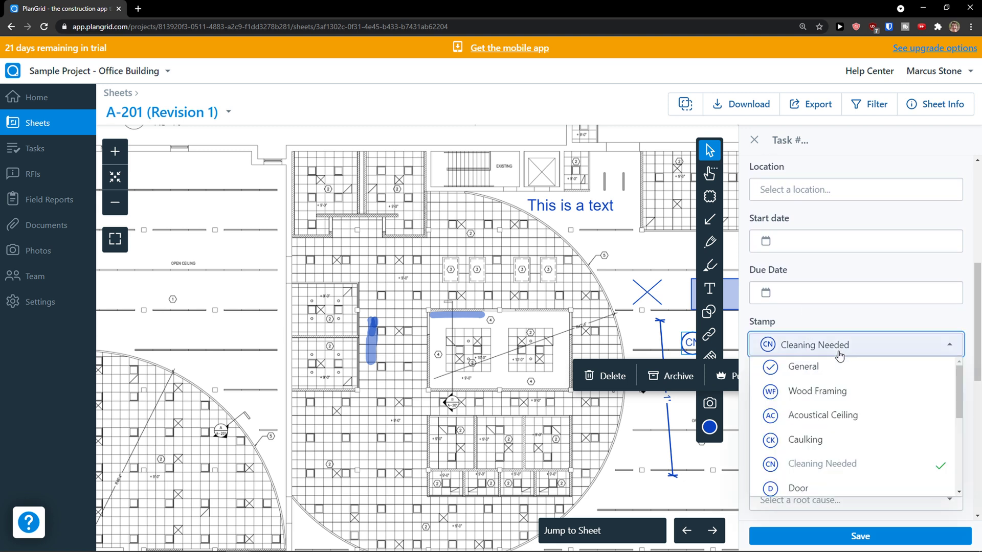
pyautogui.scroll(-2, 829, 414)
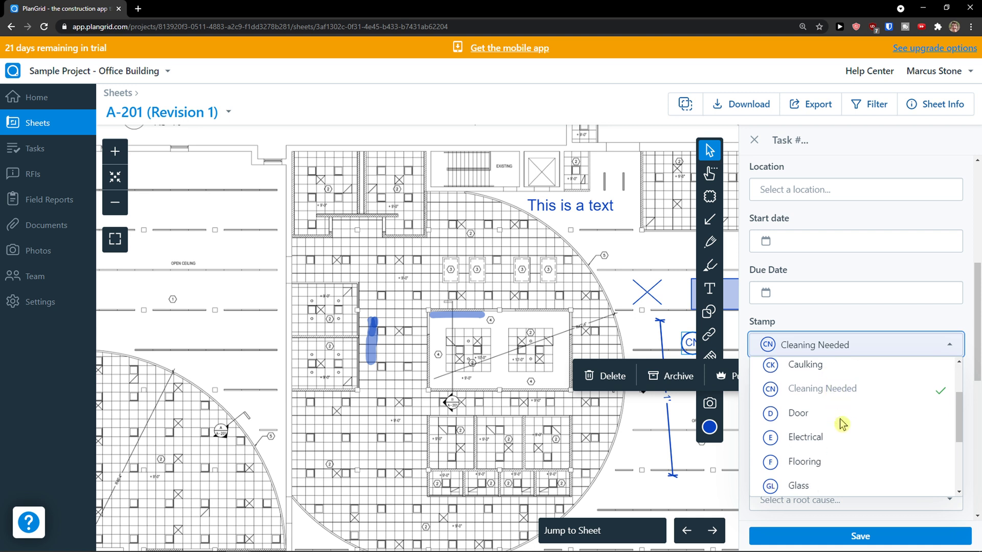
pyautogui.click(839, 412)
pyautogui.click(844, 354)
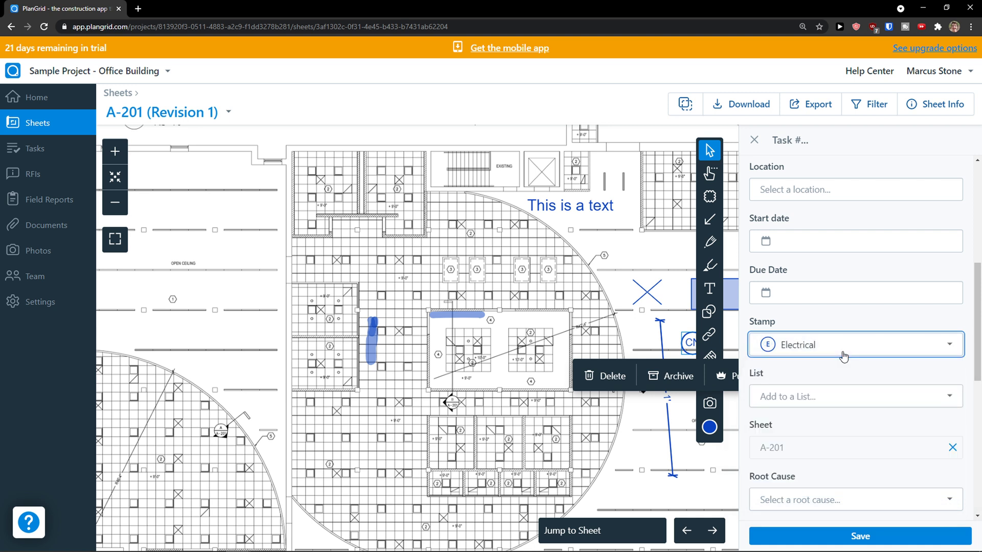
# Leave the task unassigned to any list and save it as Task #11.
pyautogui.click(864, 403)
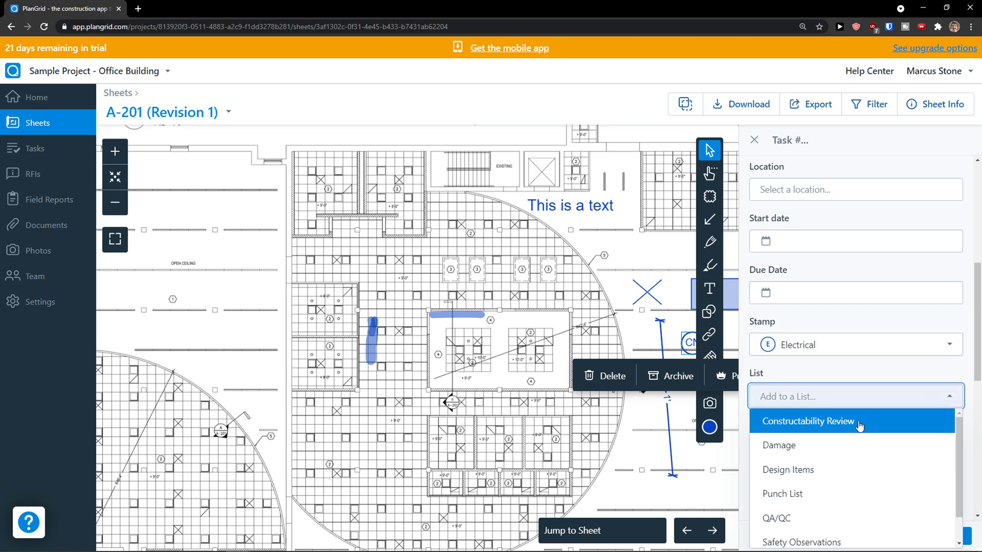
pyautogui.scroll(-1, 858, 449)
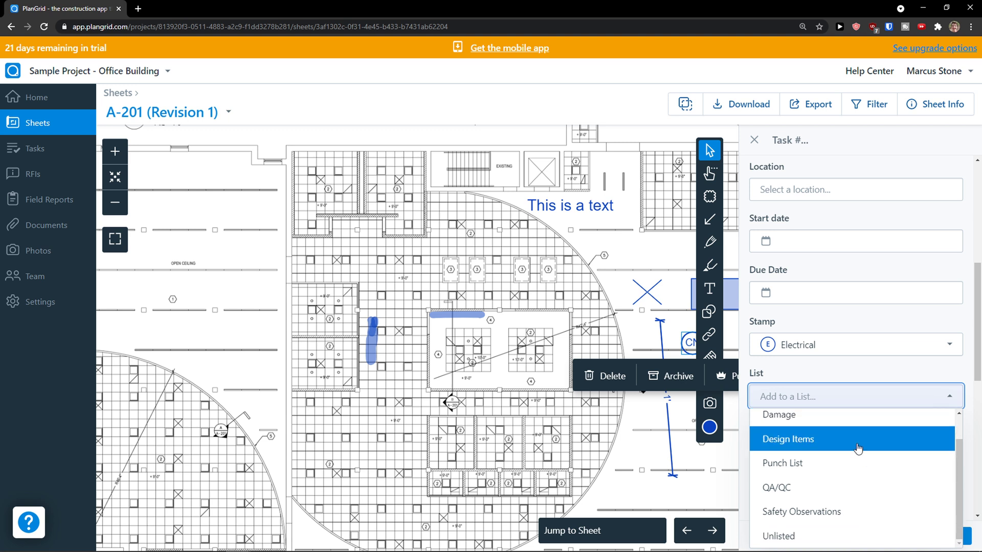
pyautogui.click(861, 403)
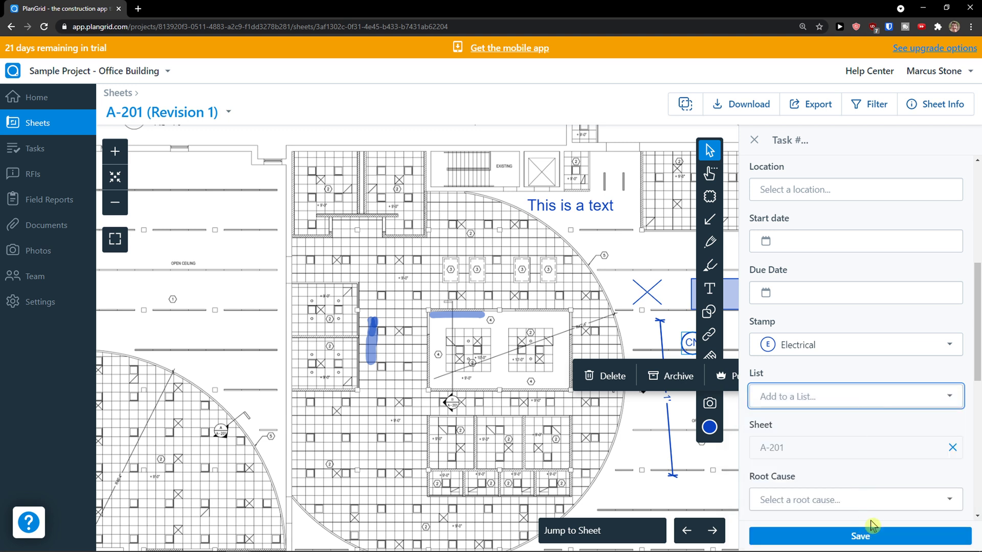
pyautogui.click(872, 537)
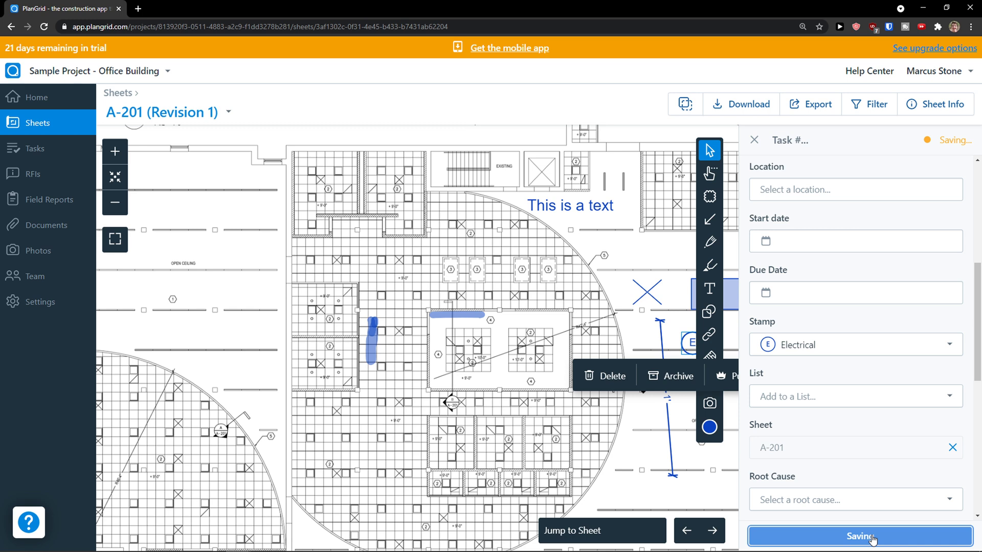
pyautogui.click(755, 140)
# Reopen Task #11 and inspect the X markup's details.
pyautogui.click(692, 341)
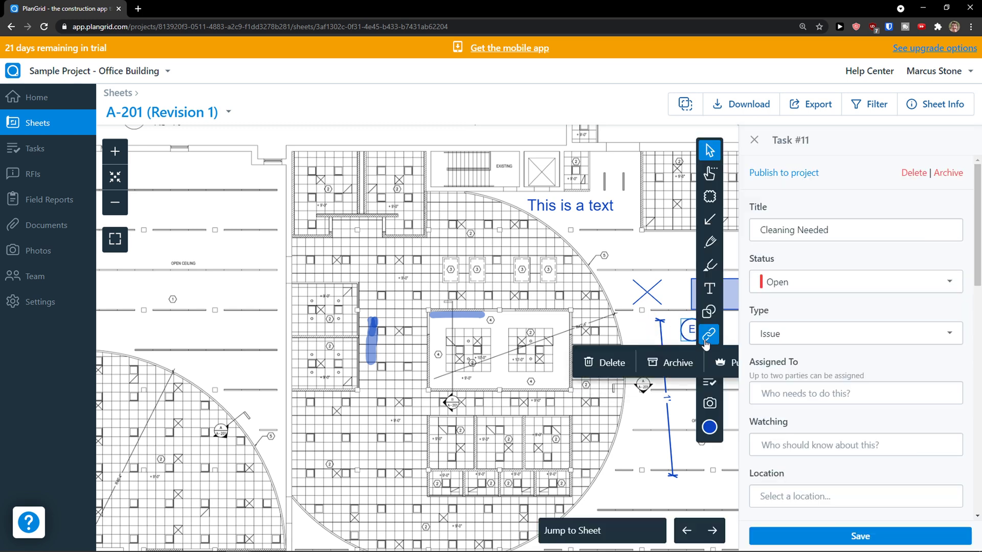
pyautogui.scroll(-7, 801, 353)
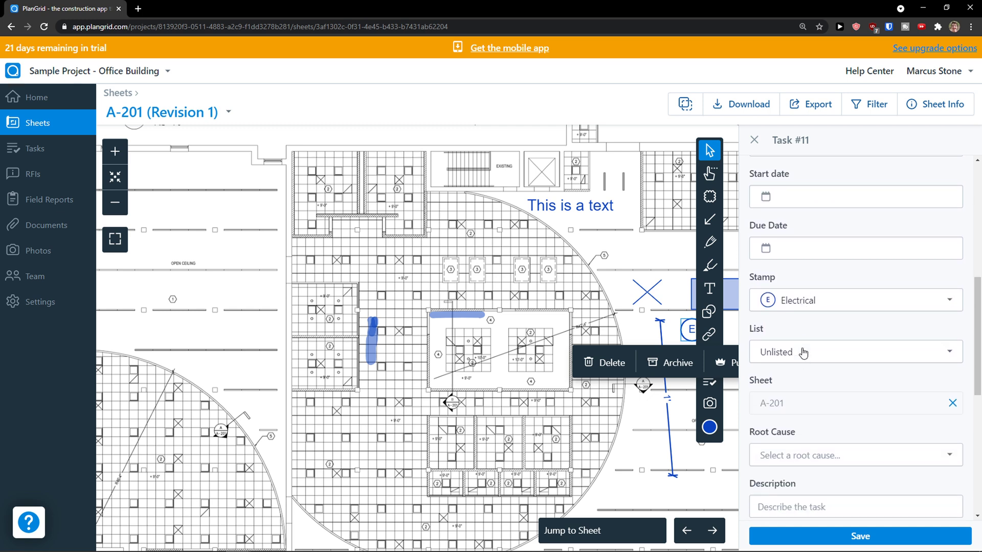
pyautogui.scroll(-2, 803, 353)
pyautogui.click(647, 301)
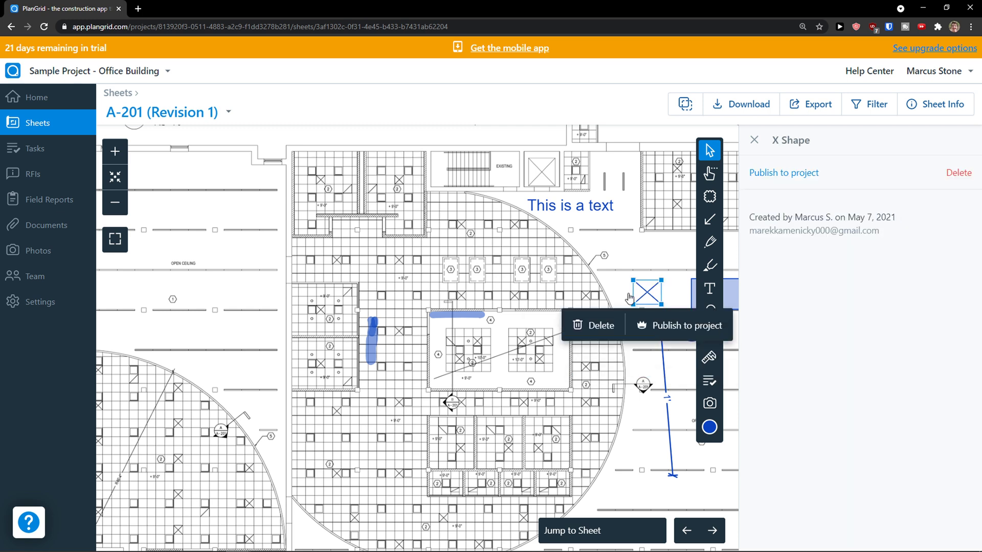
pyautogui.click(756, 141)
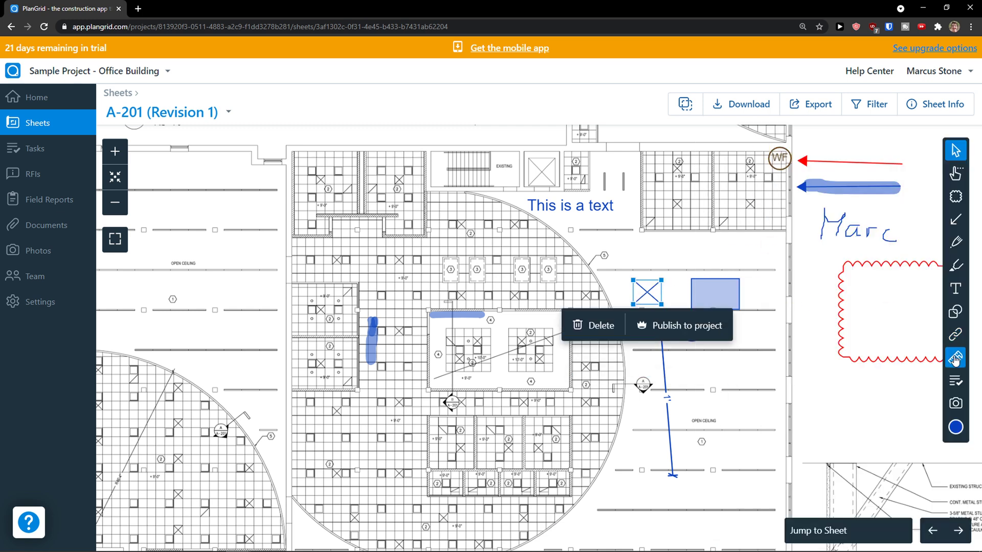
# Place two camera markups, one above the X markup and one further left.
pyautogui.click(956, 383)
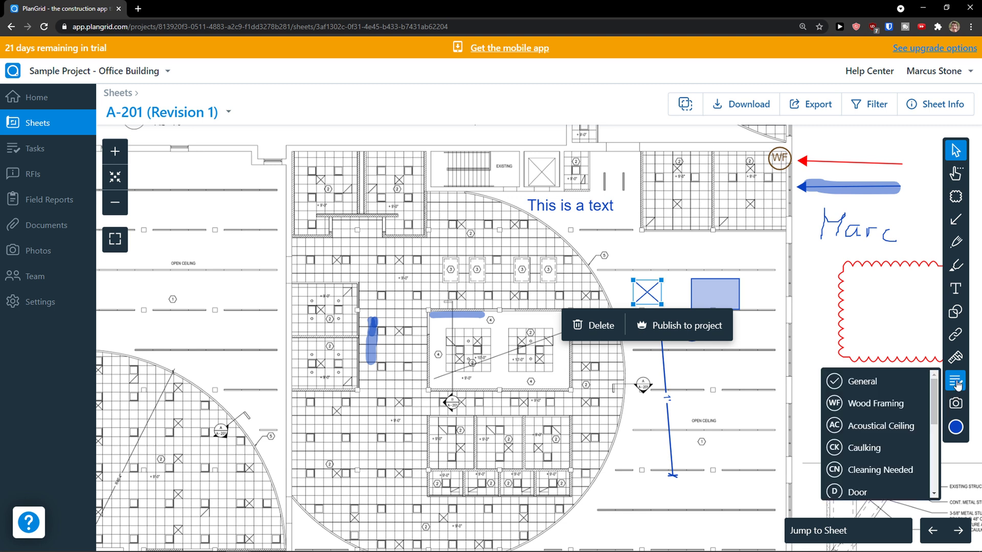
pyautogui.click(954, 407)
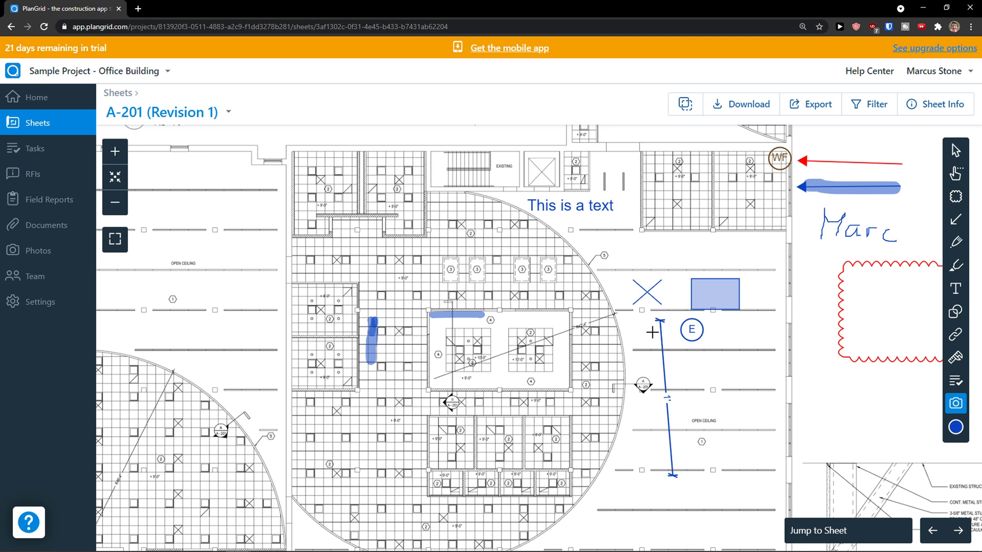
pyautogui.click(625, 266)
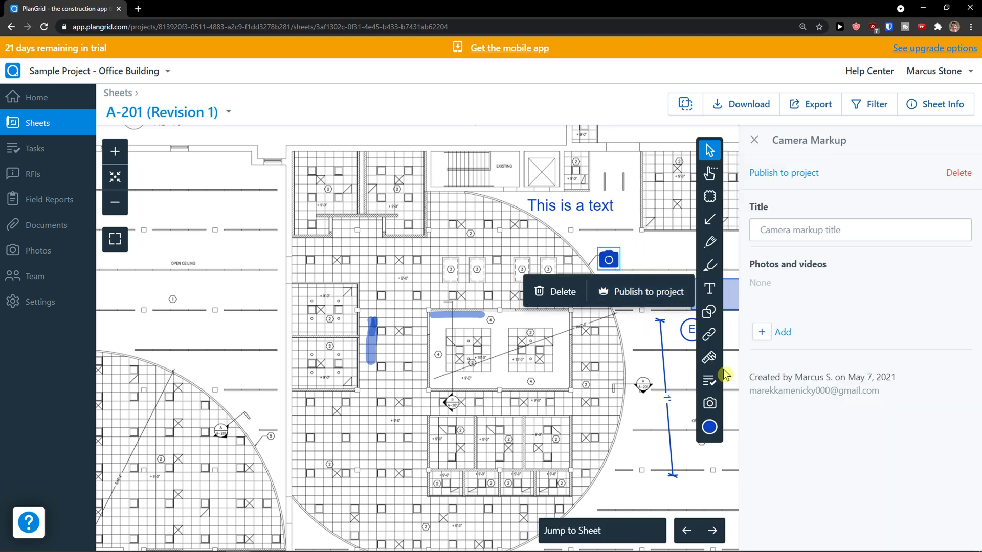
pyautogui.click(784, 224)
pyautogui.click(650, 225)
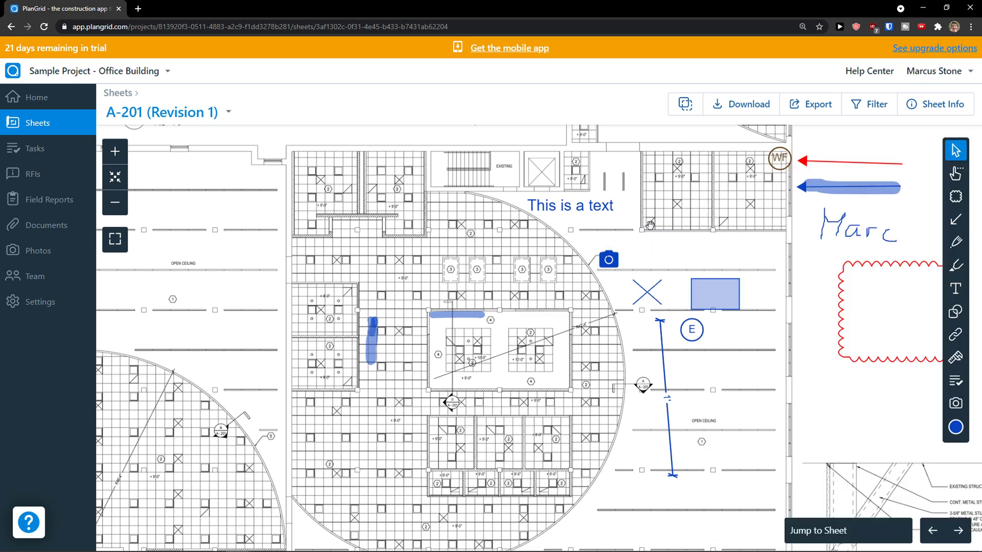
pyautogui.click(955, 403)
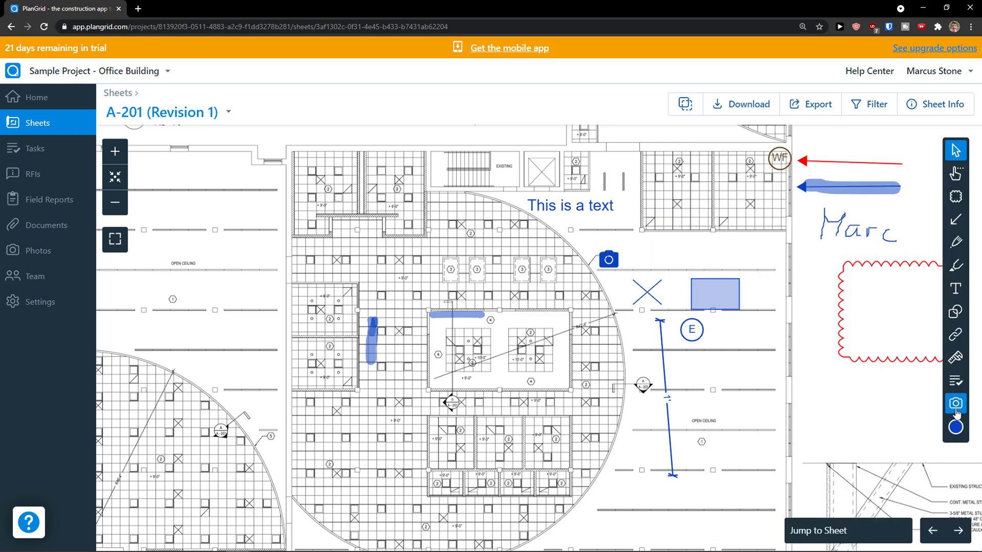
pyautogui.click(285, 254)
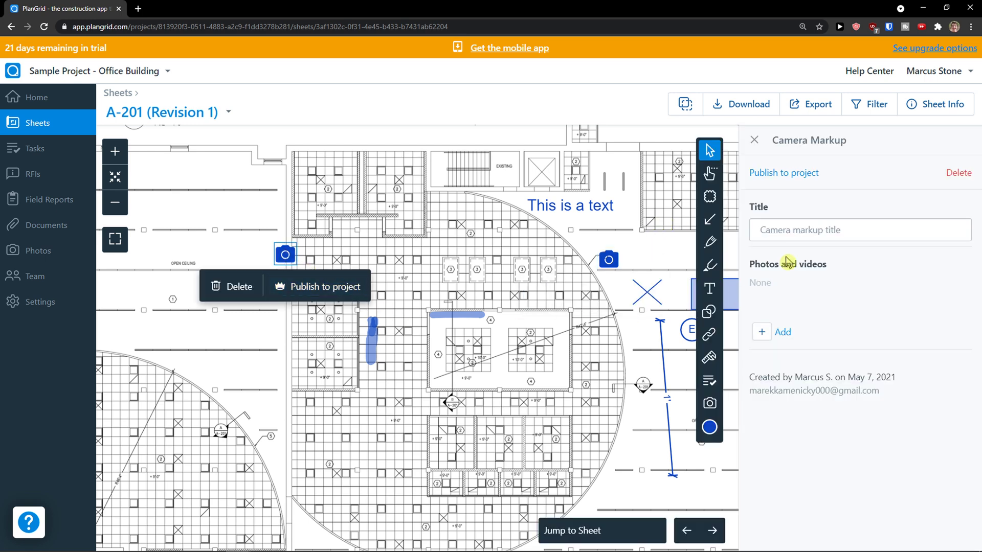
pyautogui.click(660, 244)
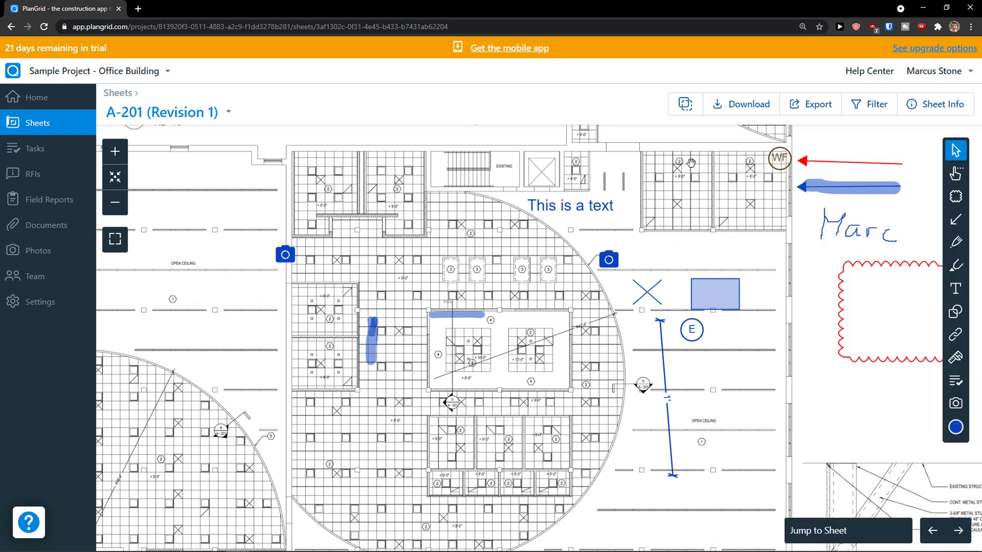
pyautogui.click(684, 105)
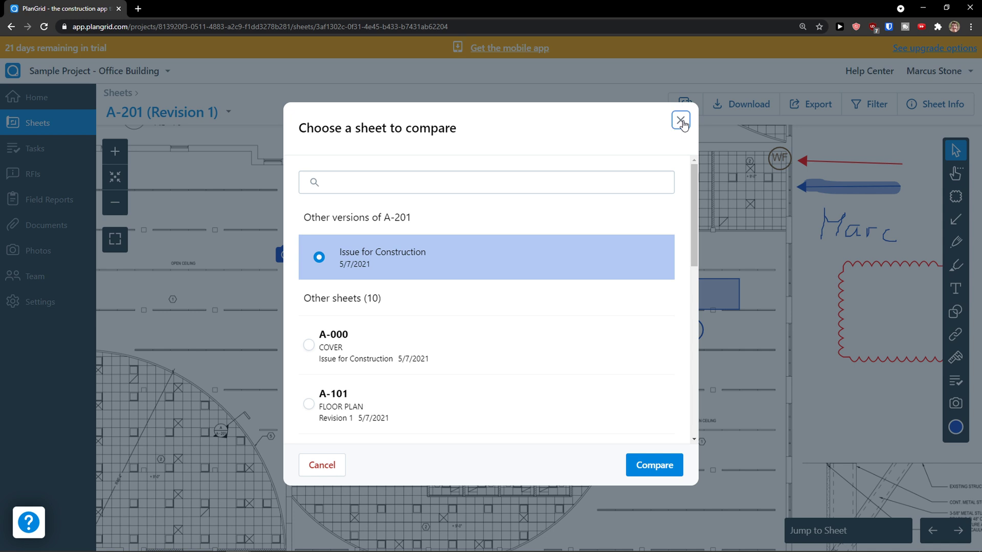
pyautogui.click(681, 122)
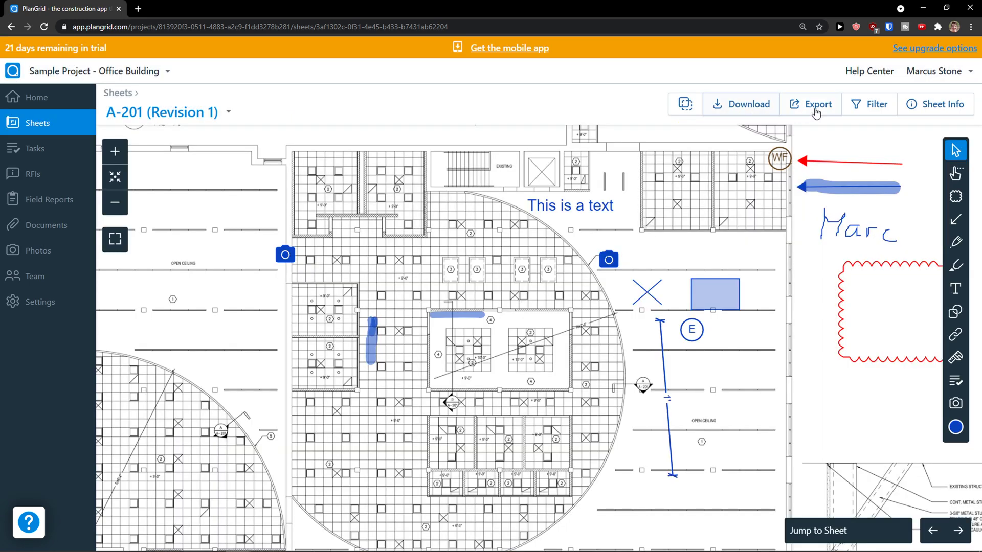
pyautogui.click(920, 108)
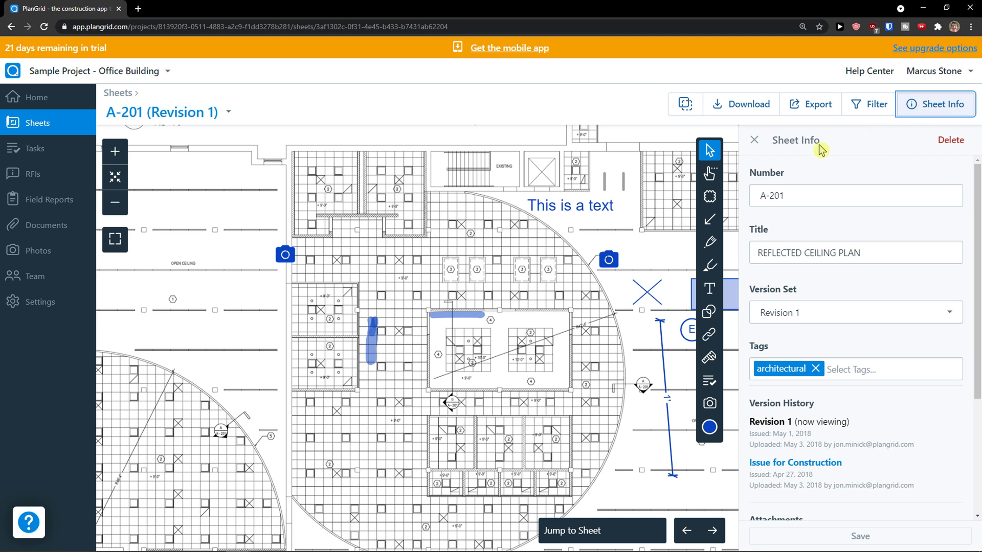
pyautogui.click(754, 142)
pyautogui.click(755, 142)
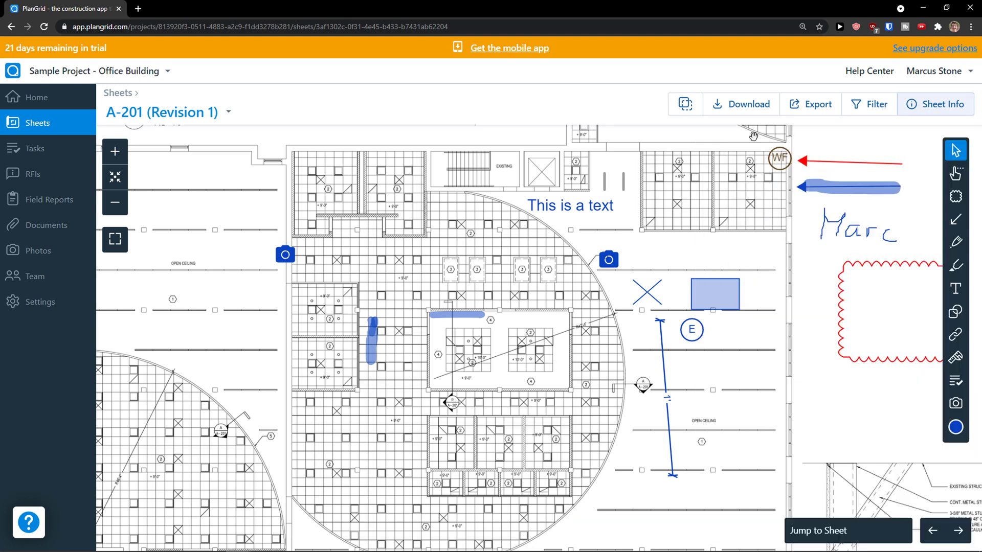
# Jump to sheet A-201 and pan around to review its markups.
pyautogui.click(866, 532)
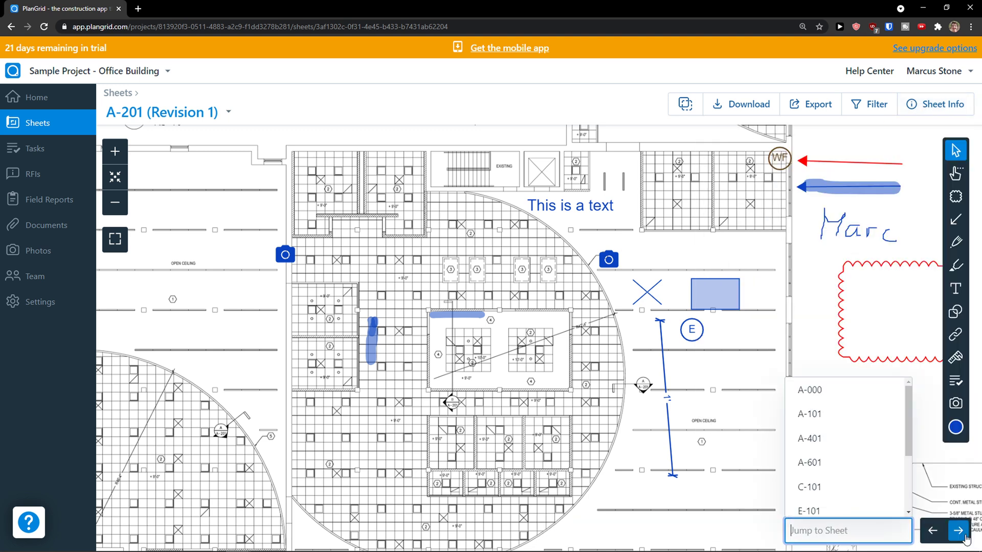
pyautogui.scroll(-1, 818, 466)
pyautogui.scroll(1, 819, 486)
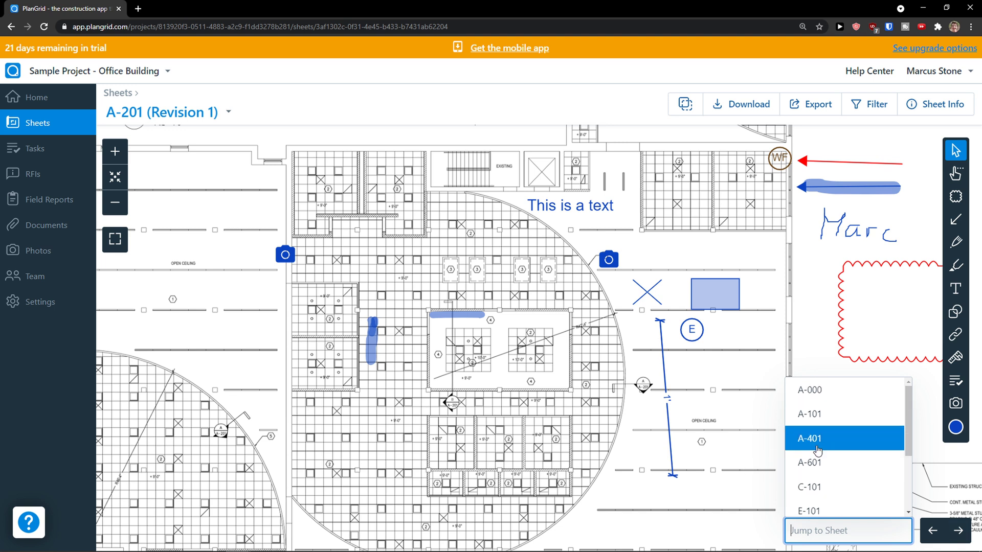
pyautogui.scroll(-1, 838, 435)
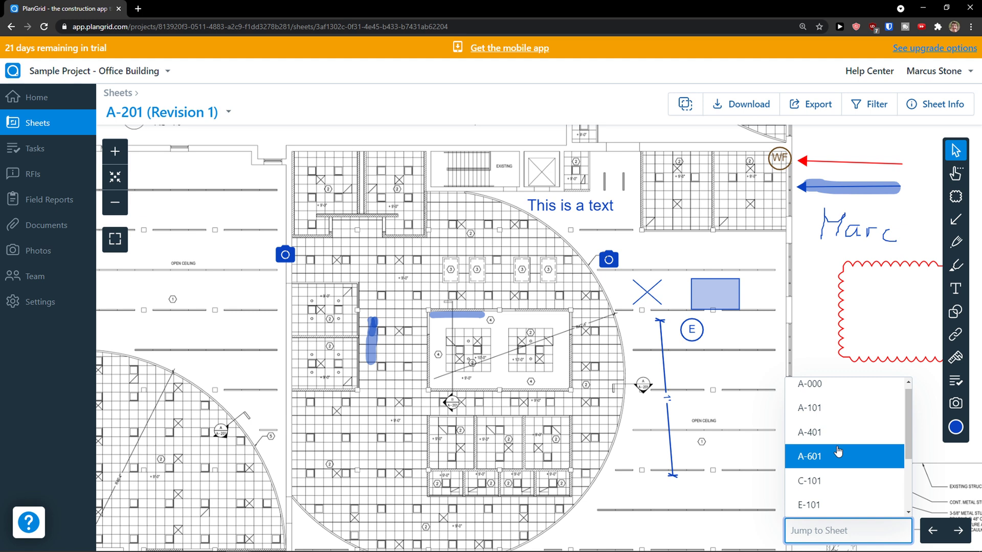
pyautogui.scroll(-1, 682, 413)
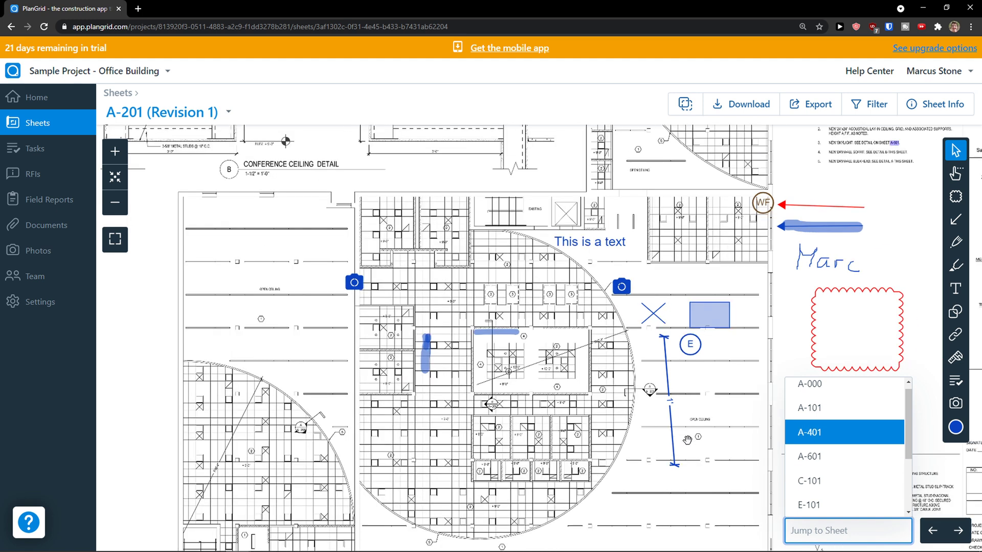
pyautogui.moveTo(687, 440)
pyautogui.mouseDown()
pyautogui.moveTo(663, 330)
pyautogui.moveTo(615, 339)
pyautogui.moveTo(702, 375)
pyautogui.moveTo(674, 454)
pyautogui.mouseUp()
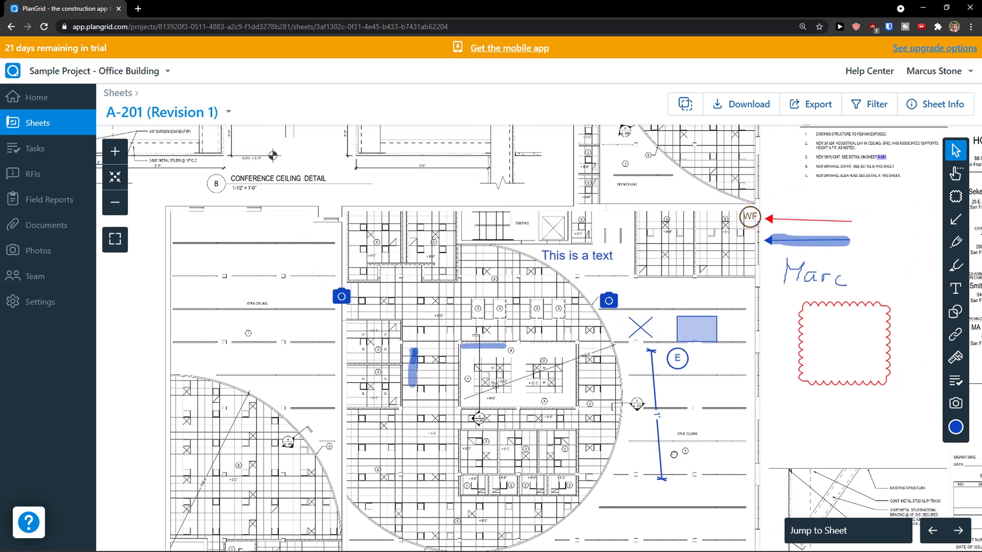
pyautogui.scroll(1, 618, 336)
pyautogui.moveTo(538, 308)
pyautogui.mouseDown()
pyautogui.moveTo(604, 379)
pyautogui.moveTo(597, 403)
pyautogui.moveTo(566, 392)
pyautogui.moveTo(623, 349)
pyautogui.moveTo(556, 343)
pyautogui.mouseUp()
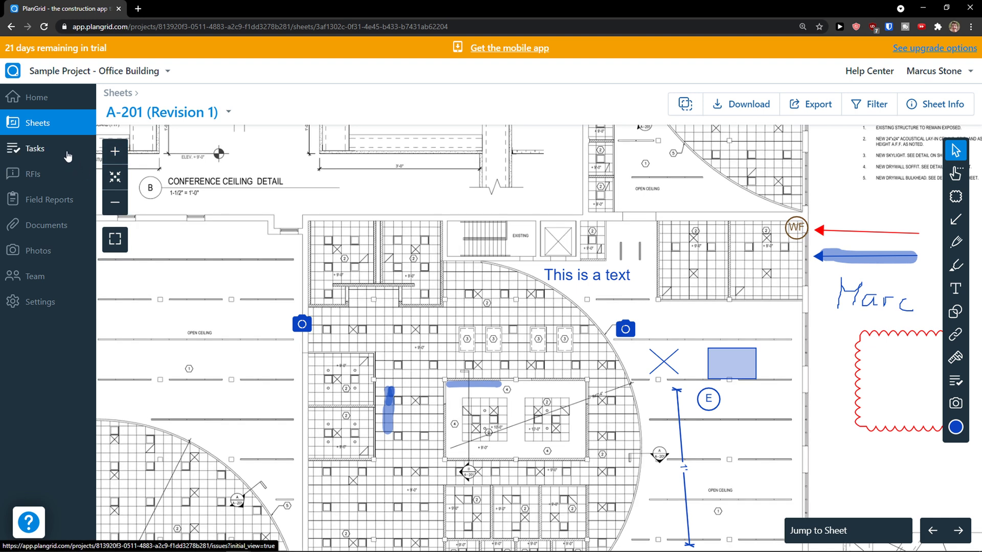
# Open the Tasks list and start a new task titled 'New task'.
pyautogui.click(68, 156)
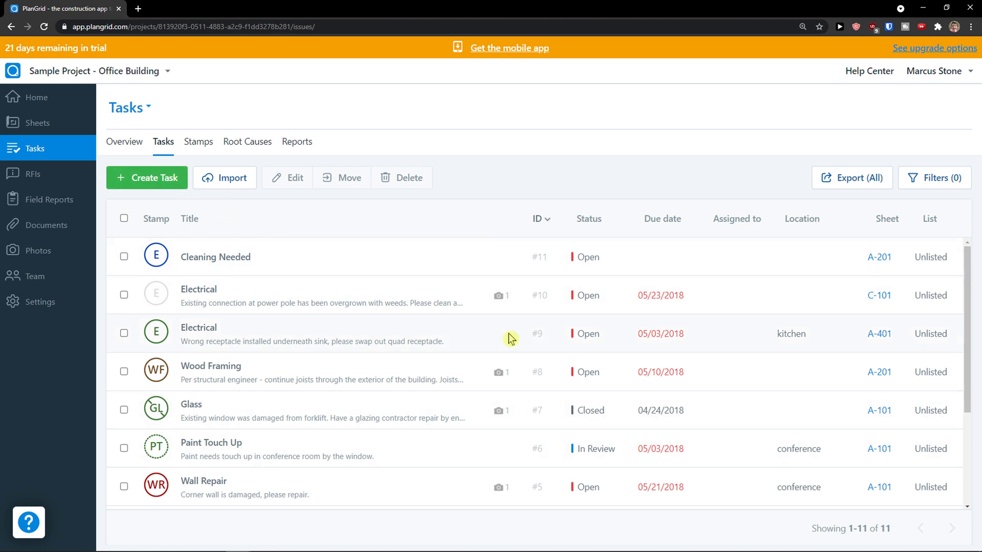
pyautogui.click(147, 182)
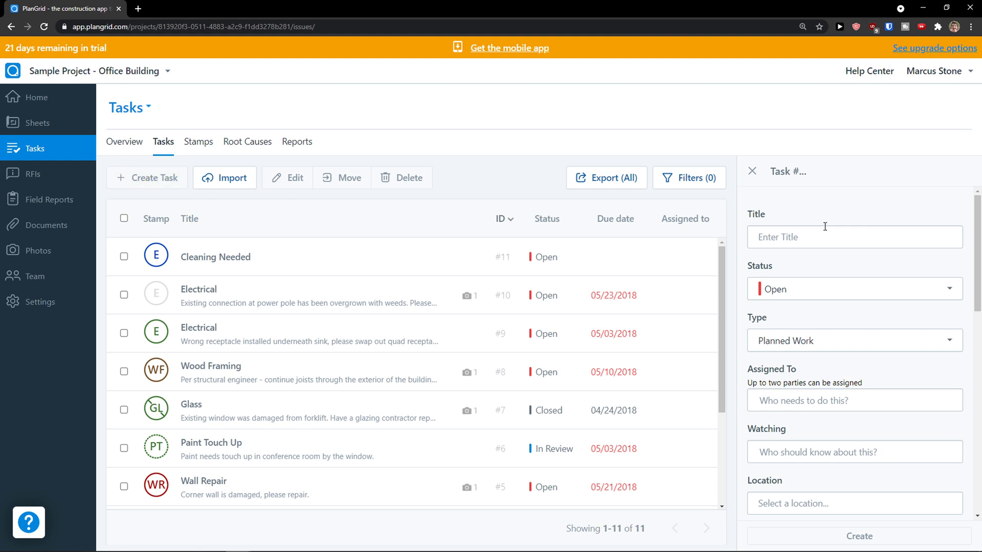
pyautogui.click(824, 229)
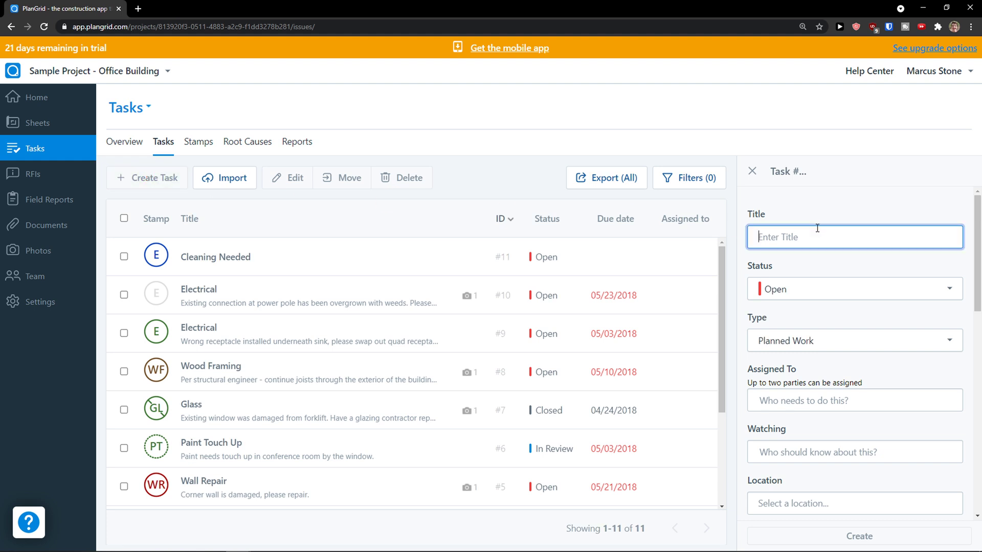
pyautogui.write('New task')
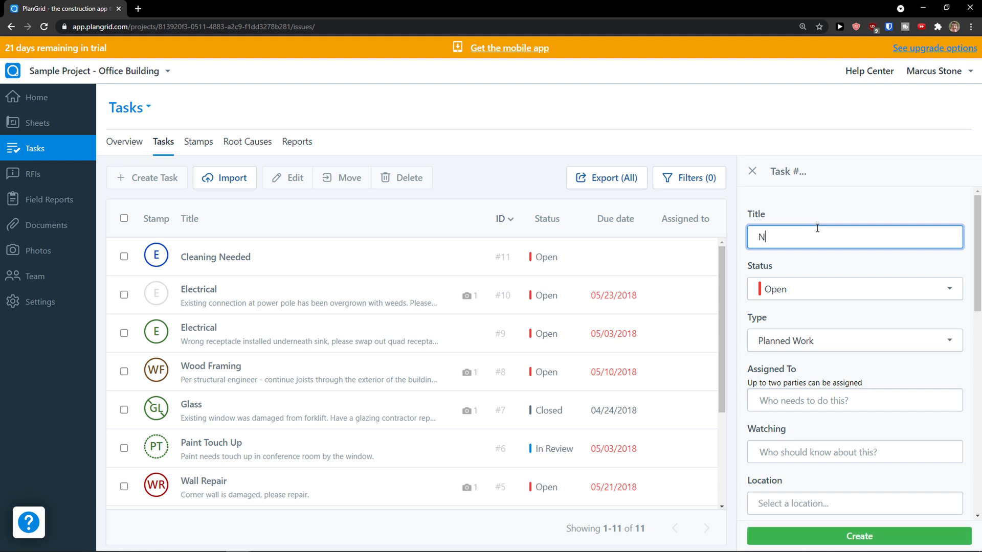
# Leave the status Open and try Other as the task type.
pyautogui.click(790, 290)
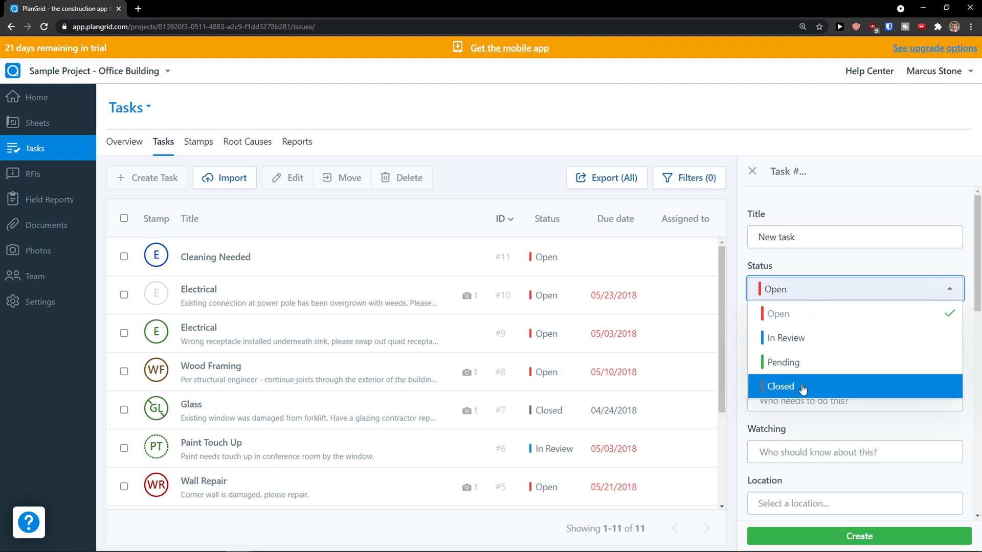
pyautogui.click(815, 319)
pyautogui.click(827, 341)
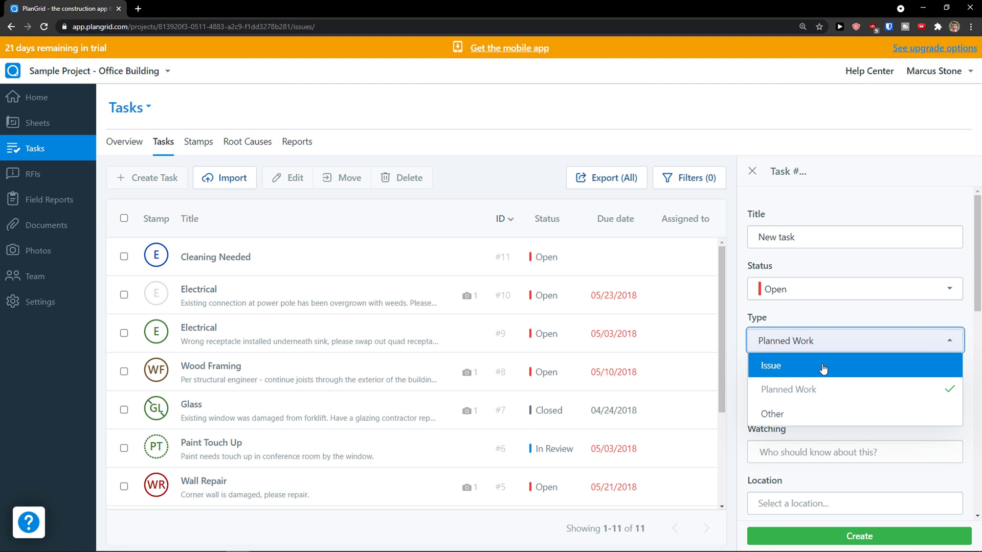
pyautogui.click(824, 413)
pyautogui.click(824, 351)
# Set type Planned Work, assign the current user, and set location to kitchen.
pyautogui.click(818, 386)
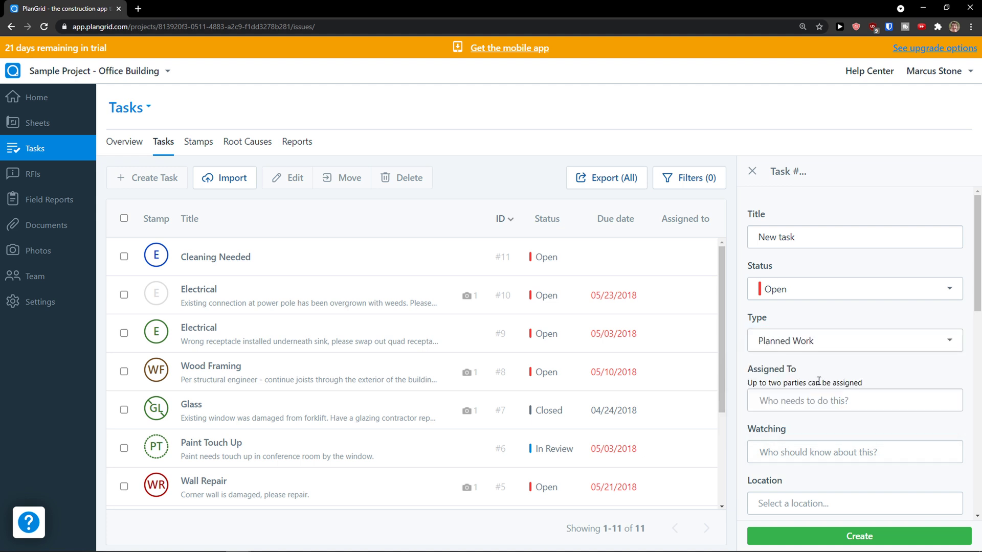
pyautogui.scroll(-2, 824, 358)
pyautogui.click(826, 299)
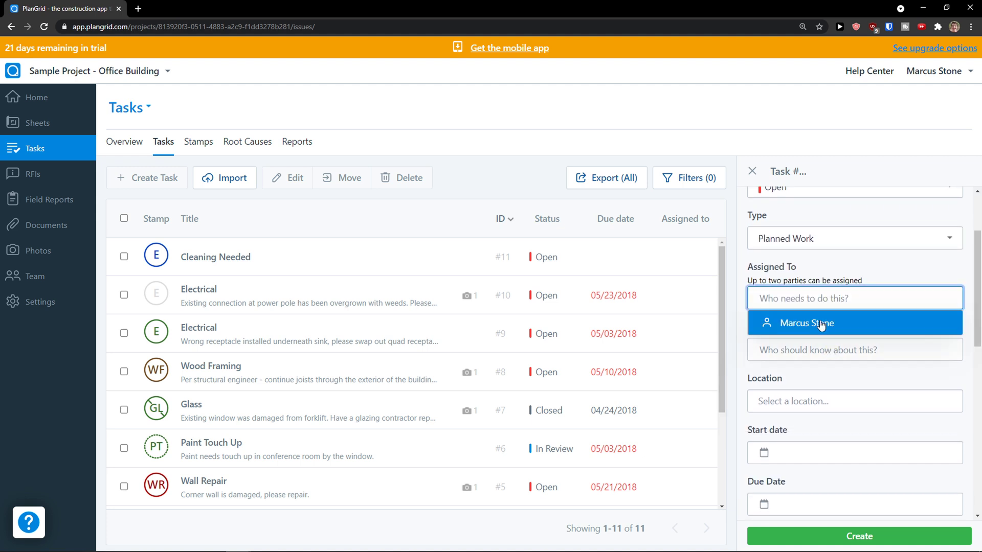
pyautogui.click(820, 324)
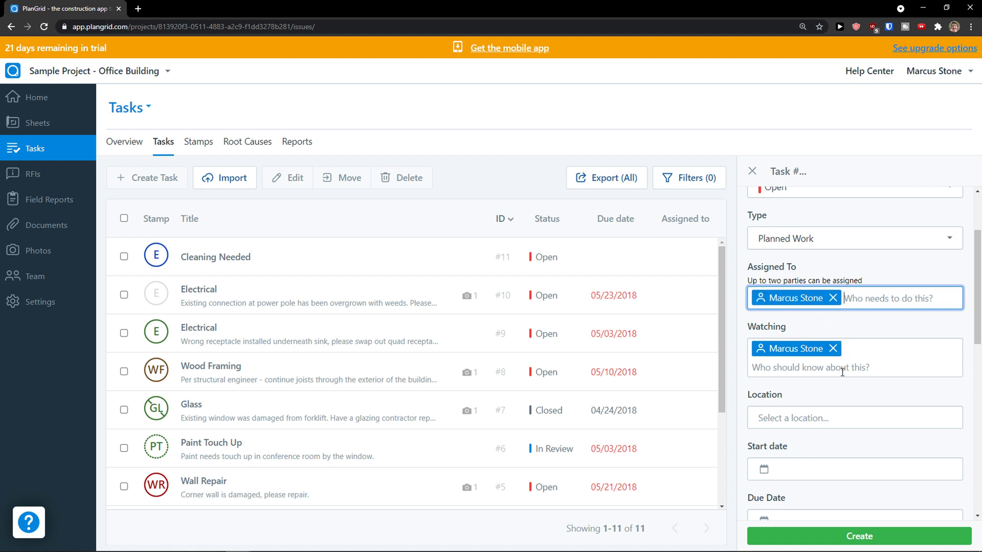
pyautogui.click(820, 413)
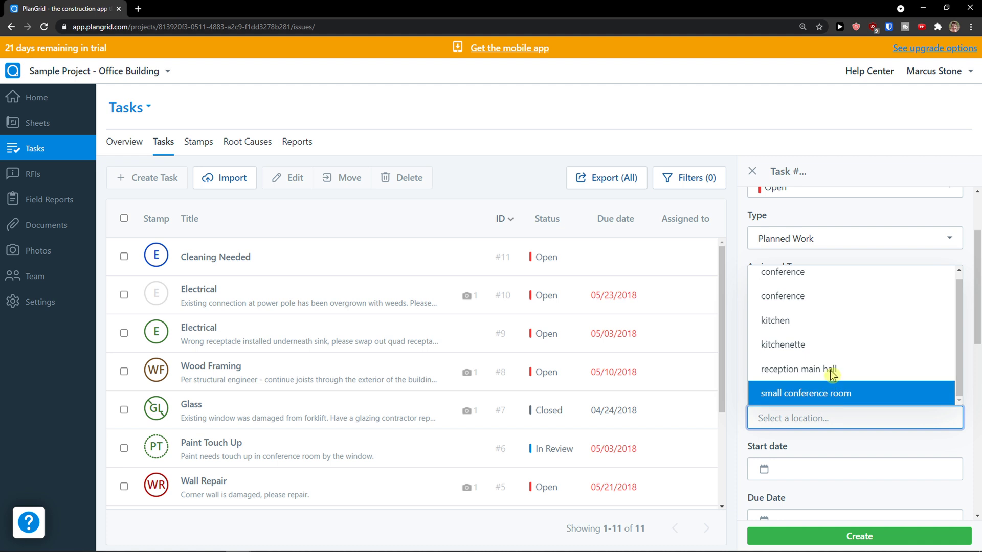
pyautogui.scroll(1, 829, 369)
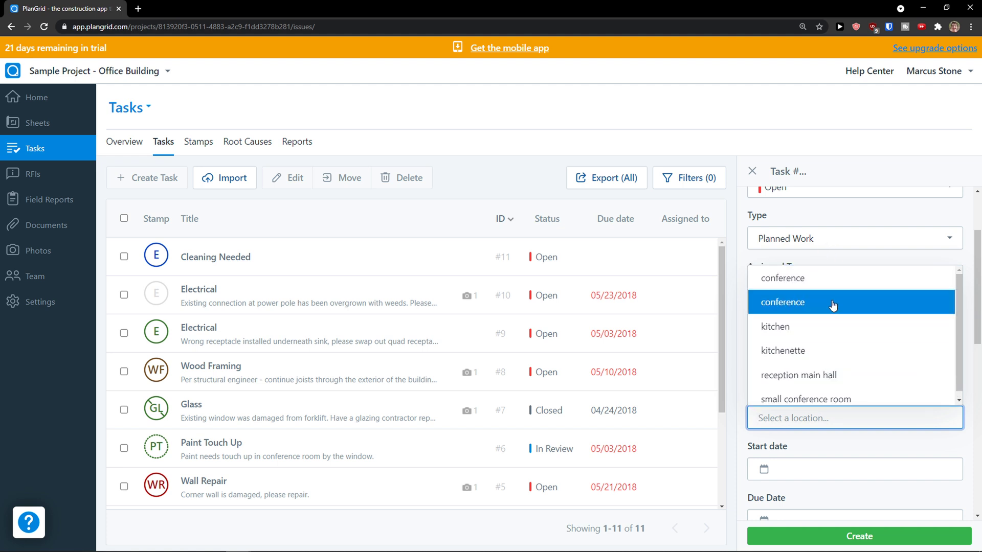
pyautogui.scroll(-1, 866, 338)
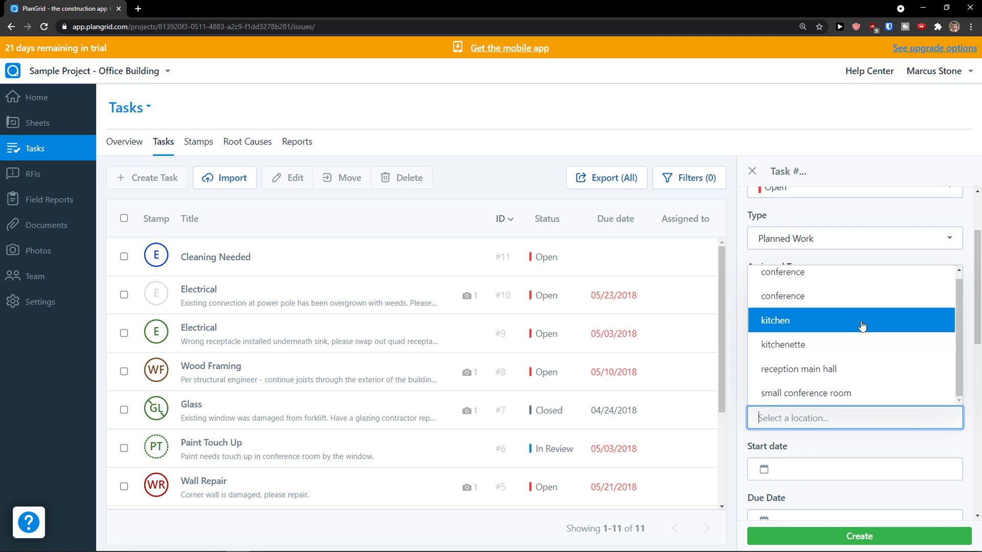
pyautogui.click(862, 325)
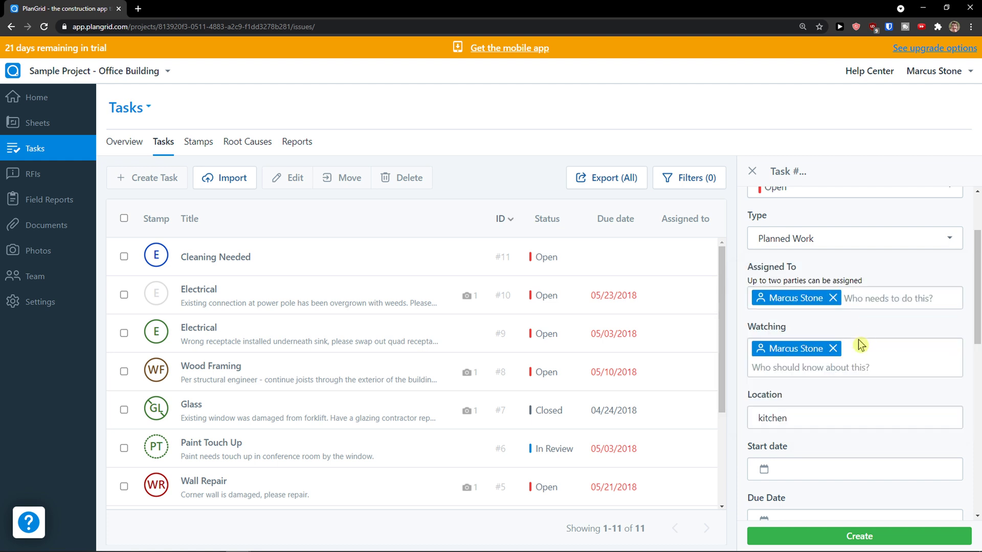
pyautogui.scroll(-3, 861, 345)
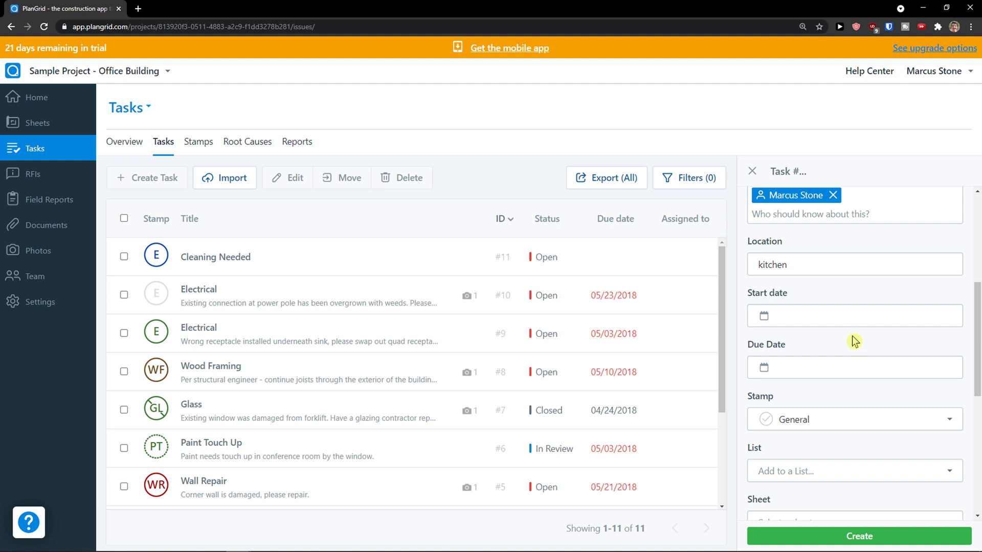
# Set start date 5/8/2021, due date 5/31/2021, and the Door stamp.
pyautogui.click(839, 318)
pyautogui.click(908, 420)
pyautogui.click(811, 363)
pyautogui.click(793, 330)
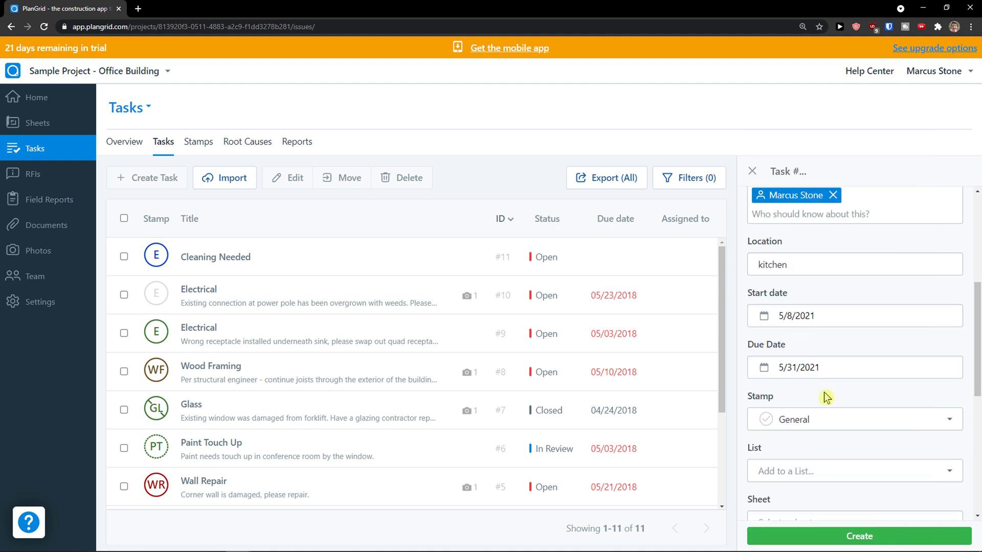
pyautogui.scroll(-2, 826, 397)
pyautogui.click(818, 326)
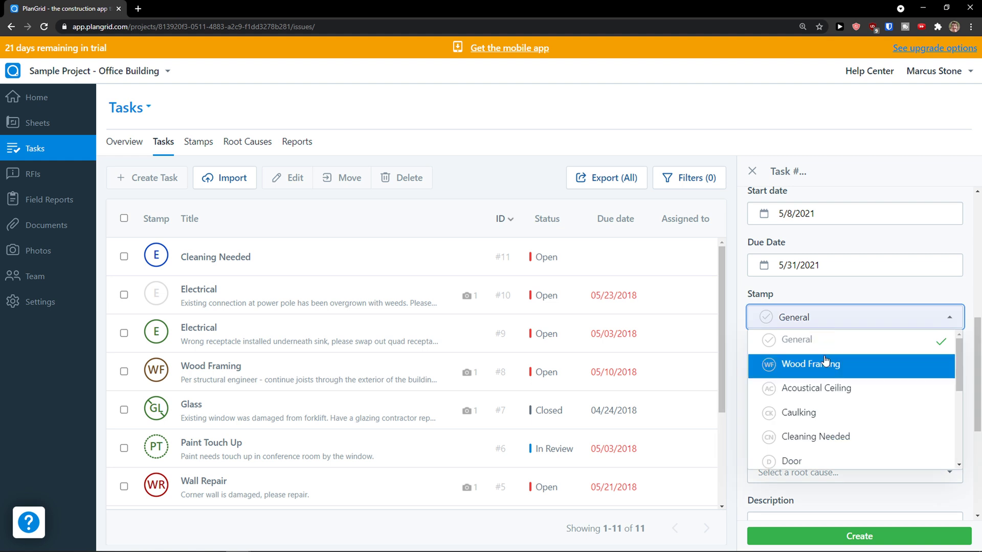
pyautogui.scroll(-2, 851, 370)
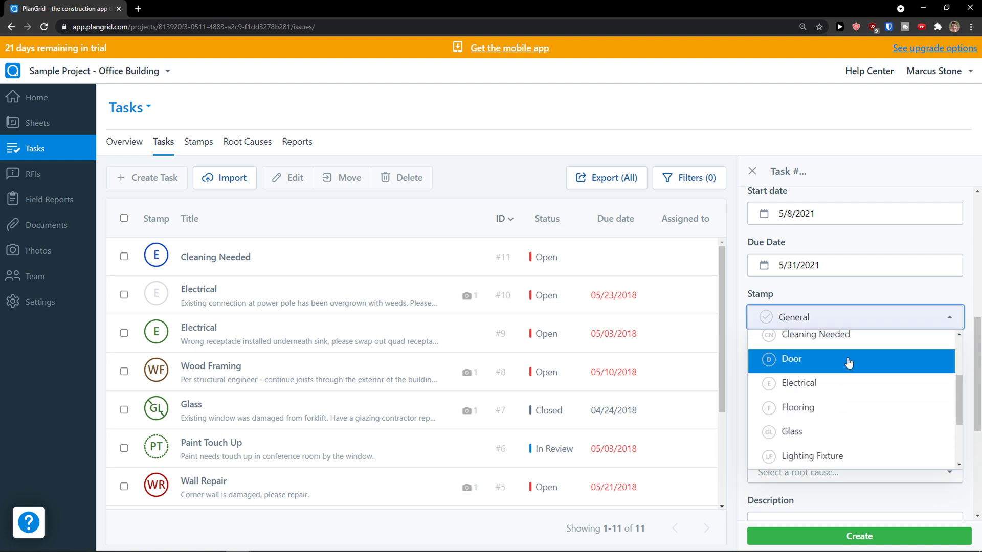
pyautogui.click(848, 367)
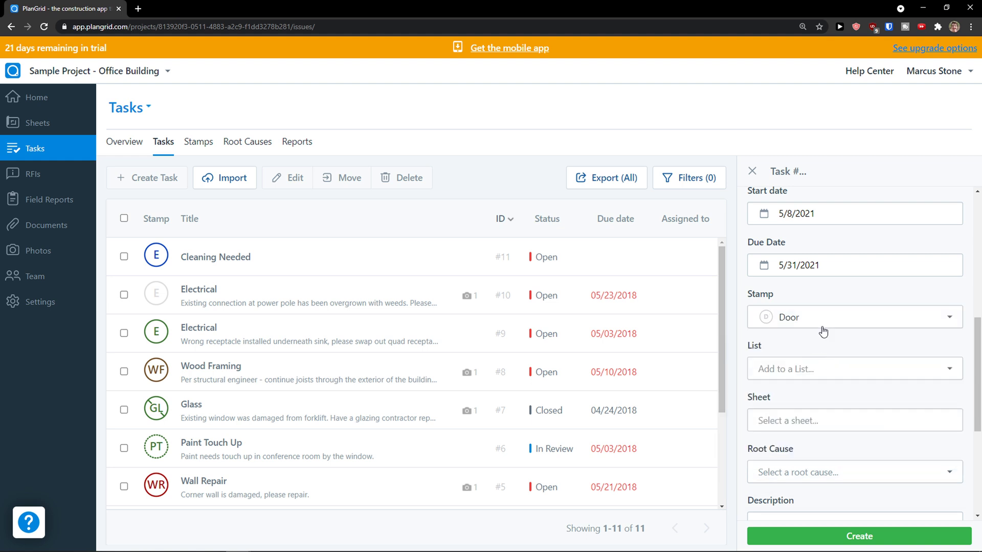
# Put the task in the Damage list and link it to sheet A-401.
pyautogui.scroll(-1, 823, 331)
pyautogui.scroll(-1, 823, 334)
pyautogui.scroll(-1, 811, 284)
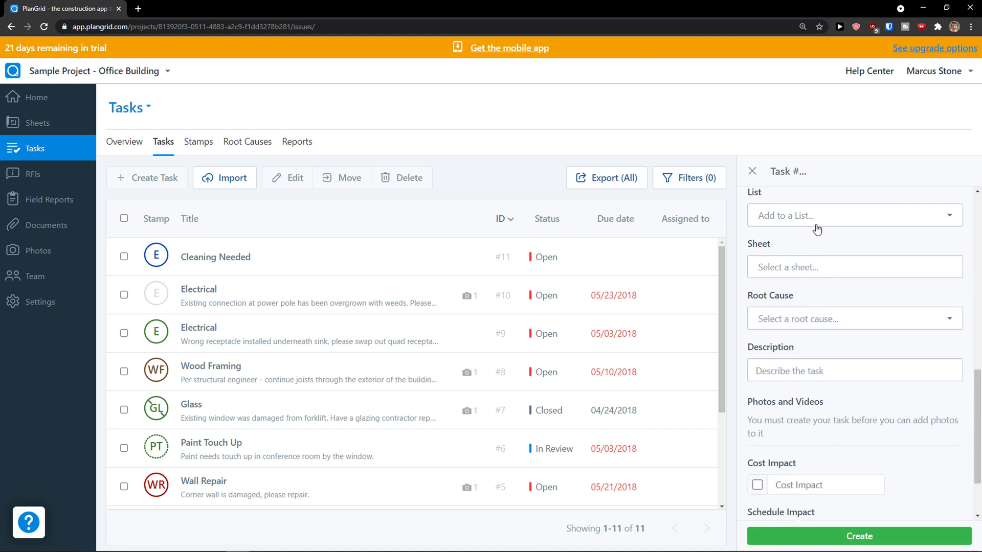
pyautogui.click(816, 228)
pyautogui.click(817, 225)
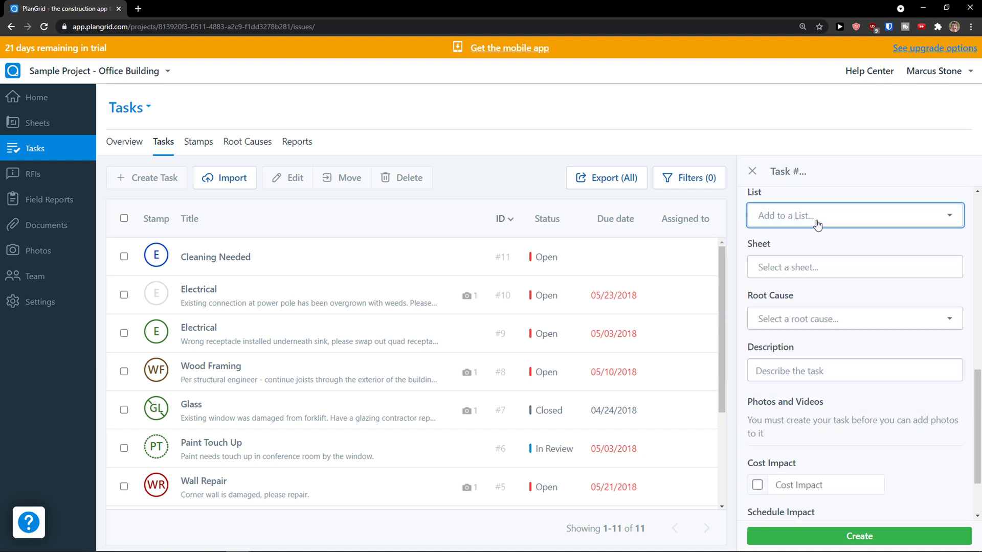
pyautogui.click(825, 224)
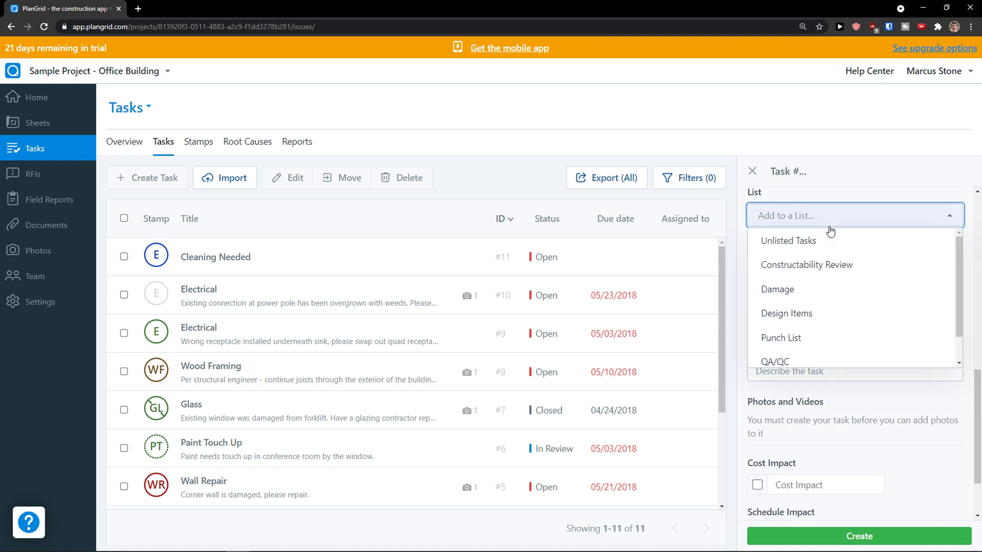
pyautogui.click(821, 291)
pyautogui.click(822, 270)
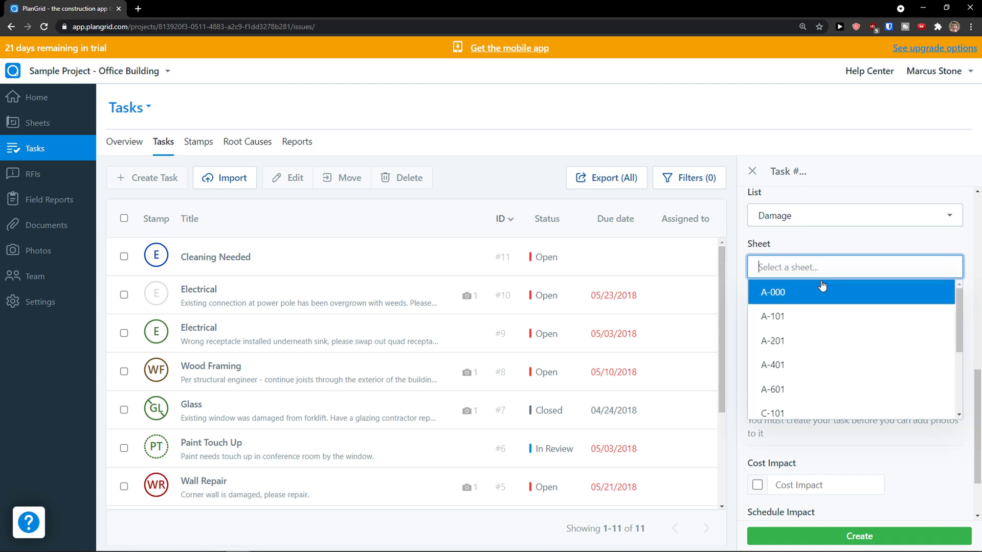
pyautogui.scroll(-1, 821, 333)
pyautogui.scroll(1, 820, 317)
pyautogui.click(835, 365)
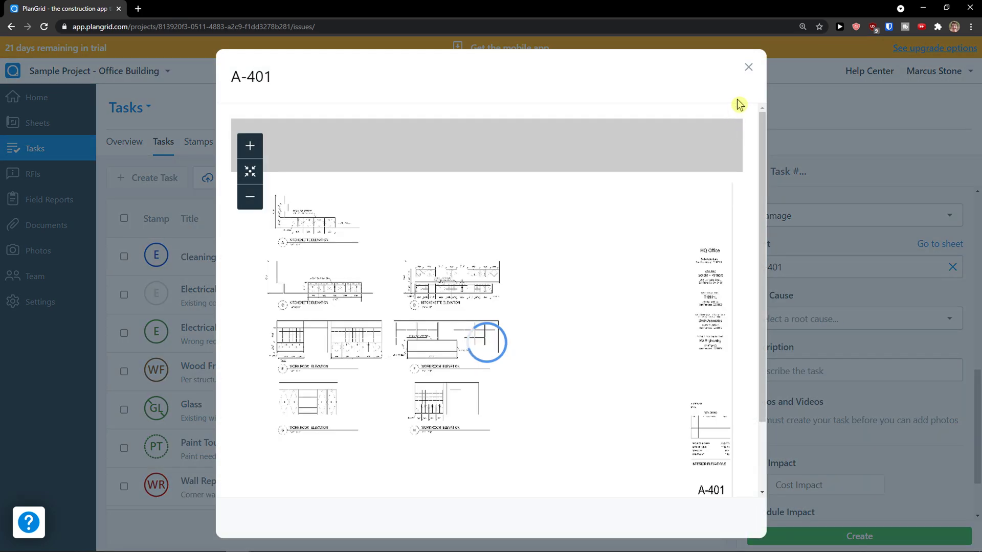
# Pin the task on A-401's kitchenette elevation and close the sheet preview.
pyautogui.scroll(4, 456, 307)
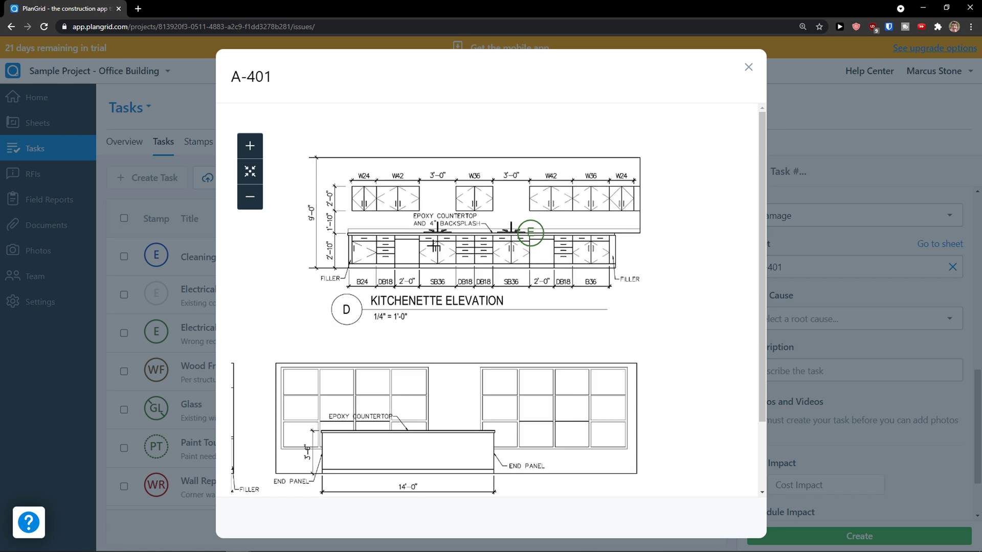
pyautogui.click(410, 238)
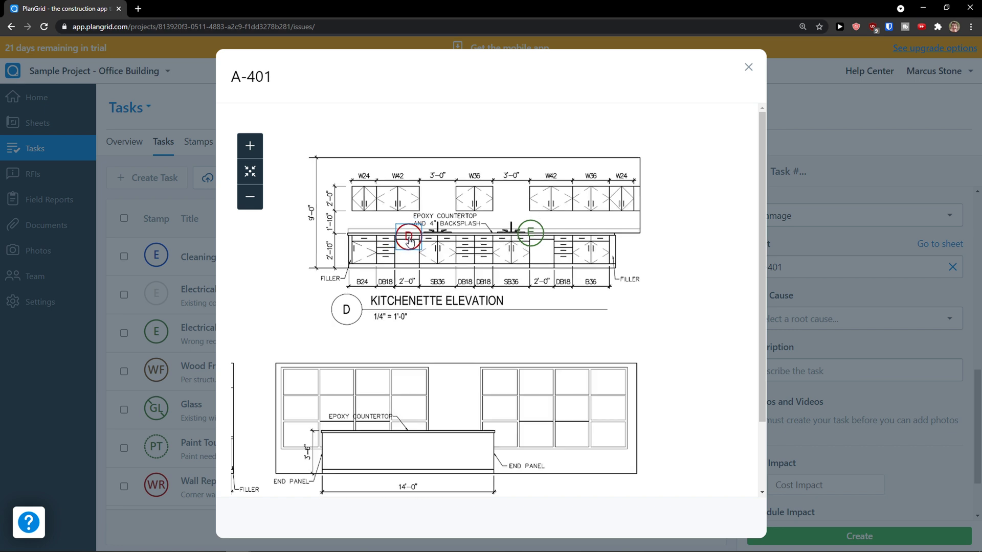
pyautogui.moveTo(411, 241)
pyautogui.mouseDown()
pyautogui.moveTo(387, 247)
pyautogui.moveTo(345, 312)
pyautogui.moveTo(456, 387)
pyautogui.moveTo(439, 301)
pyautogui.moveTo(358, 233)
pyautogui.moveTo(343, 235)
pyautogui.mouseUp()
pyautogui.click(747, 67)
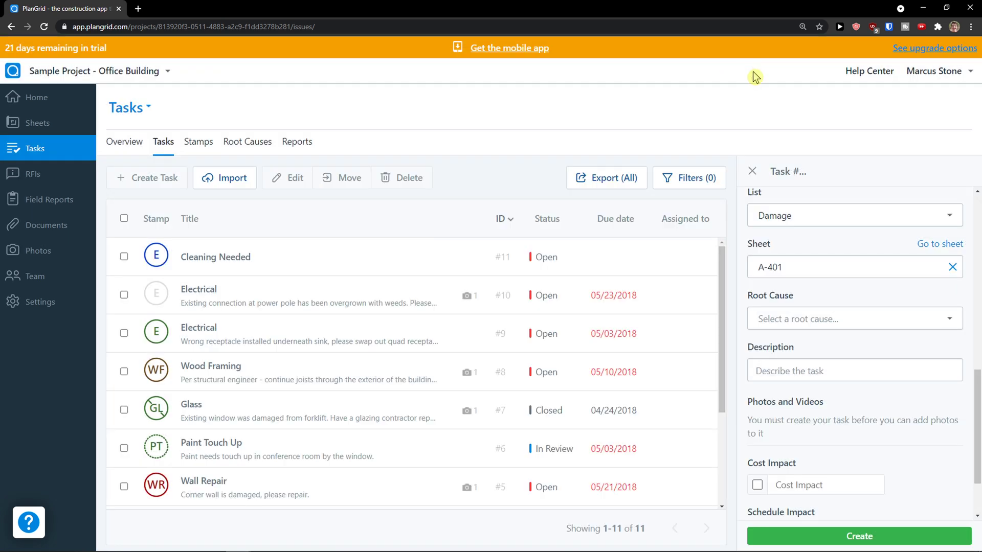
# Keep sheet A-401, leave Cost Impact unticked, and create the task as #12.
pyautogui.scroll(-1, 801, 301)
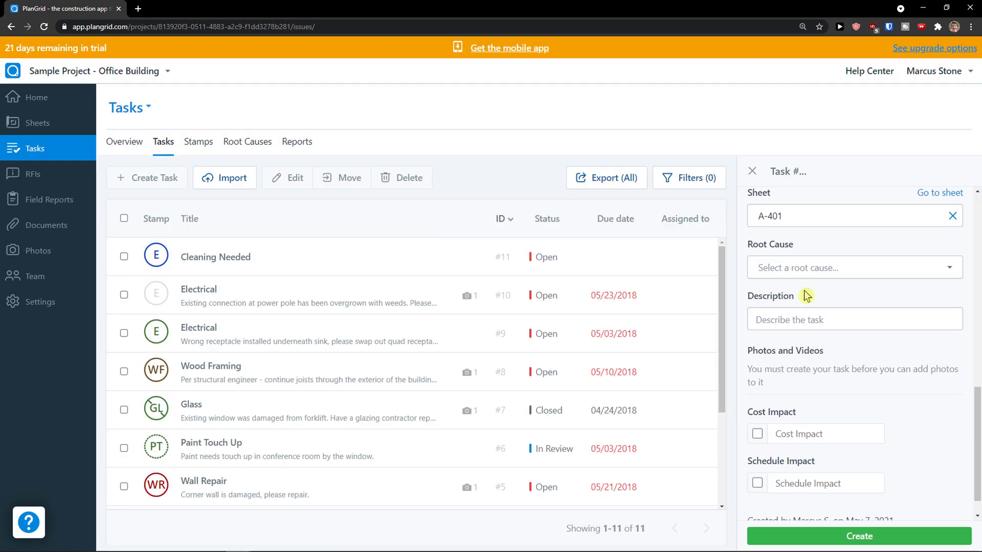
pyautogui.click(788, 215)
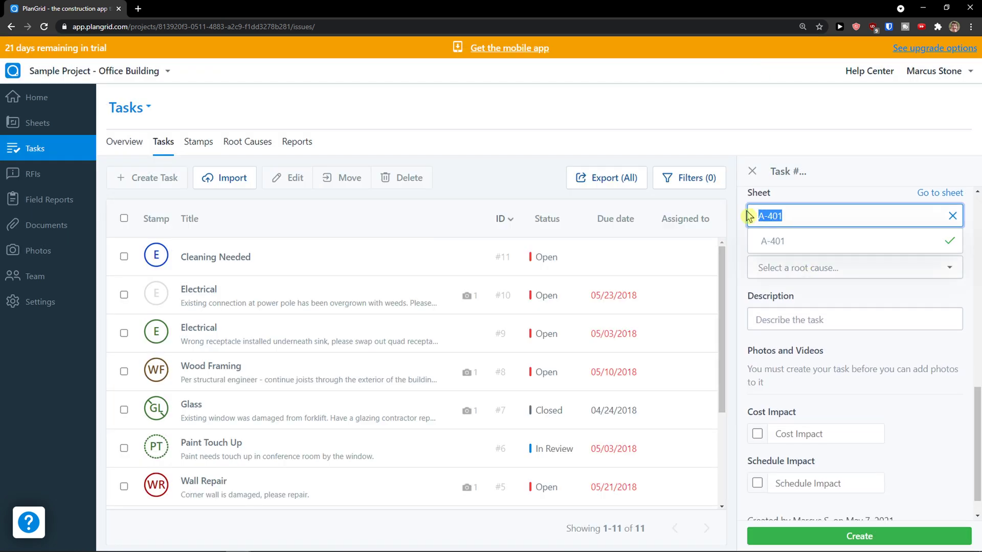
pyautogui.click(750, 280)
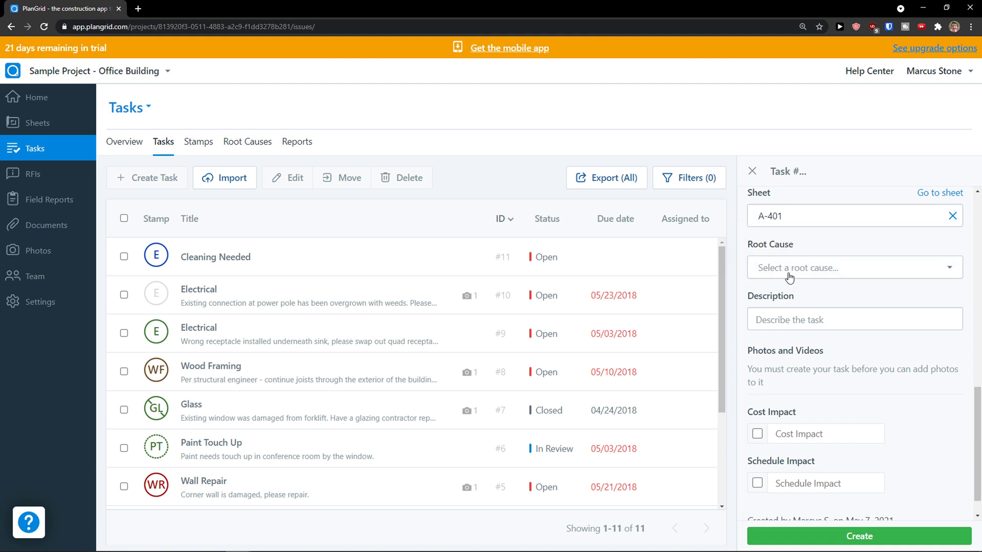
pyautogui.scroll(-1, 808, 280)
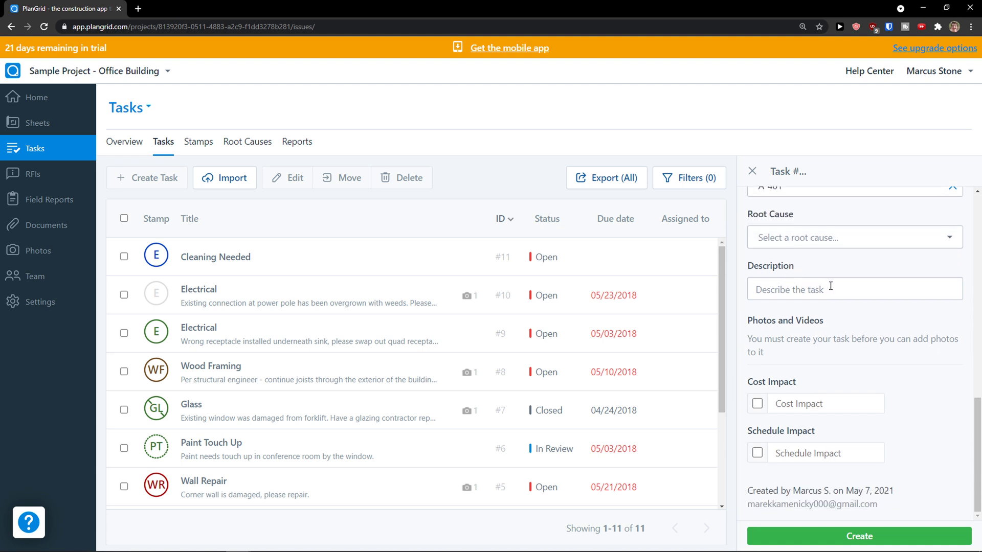
pyautogui.click(757, 404)
pyautogui.click(757, 405)
pyautogui.click(860, 536)
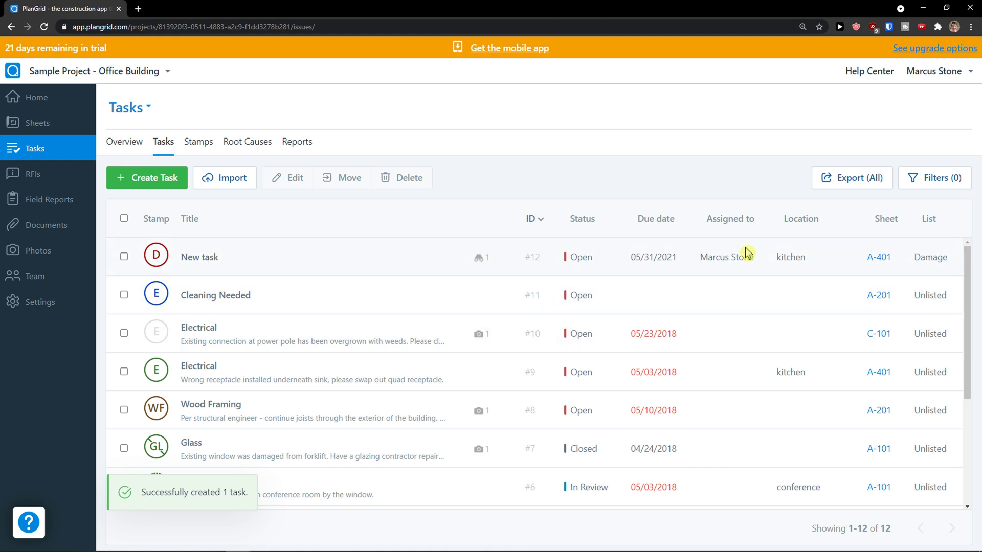
pyautogui.click(123, 296)
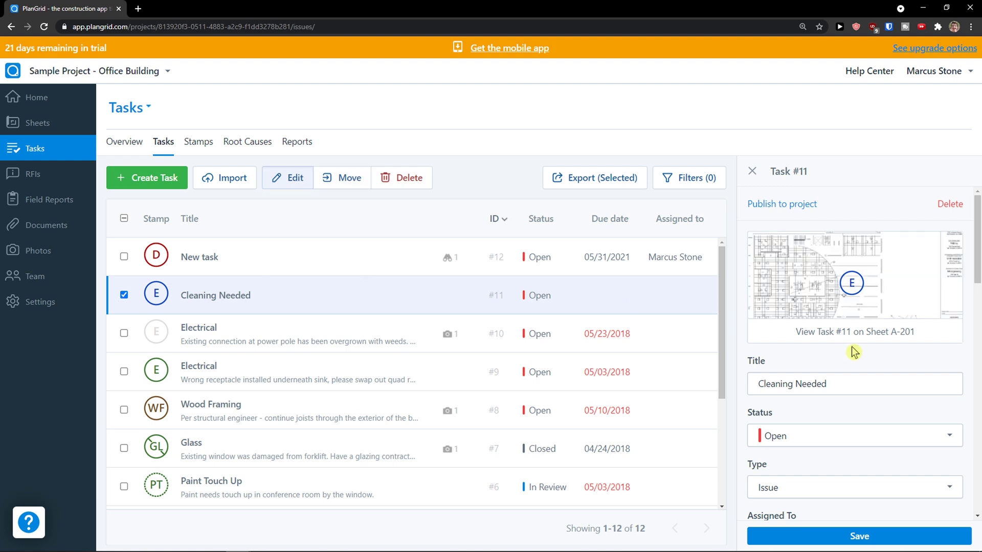
pyautogui.scroll(-3, 852, 351)
pyautogui.scroll(1, 851, 352)
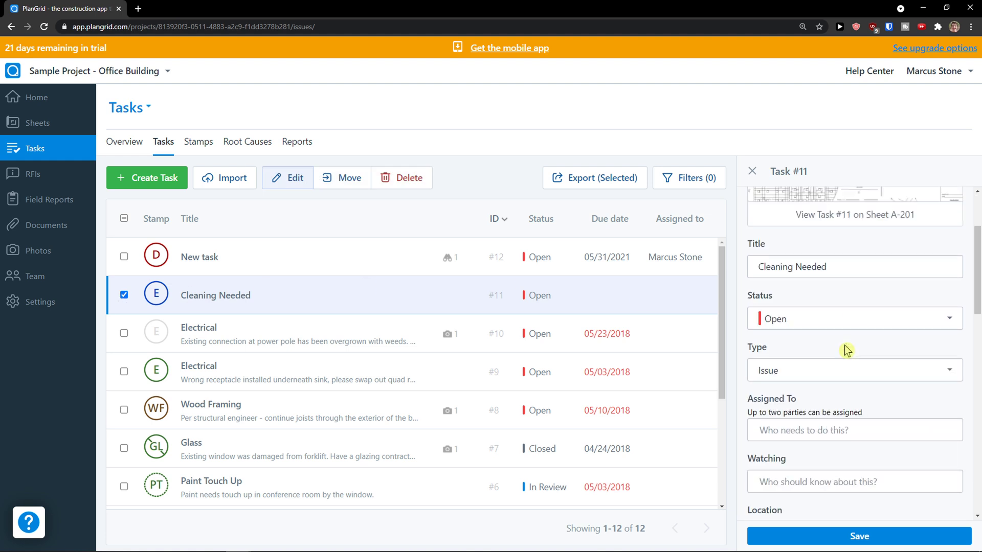
pyautogui.scroll(-3, 808, 397)
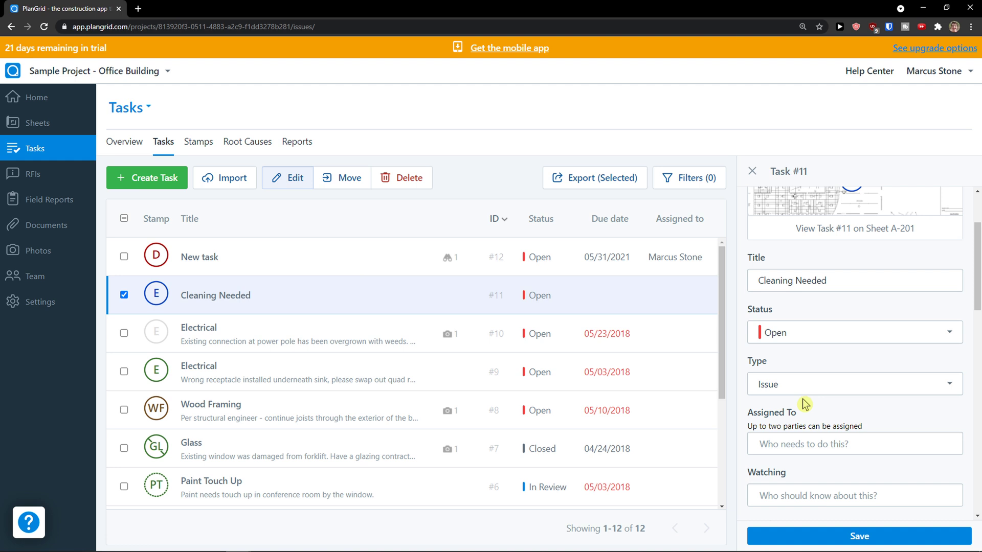
pyautogui.click(124, 296)
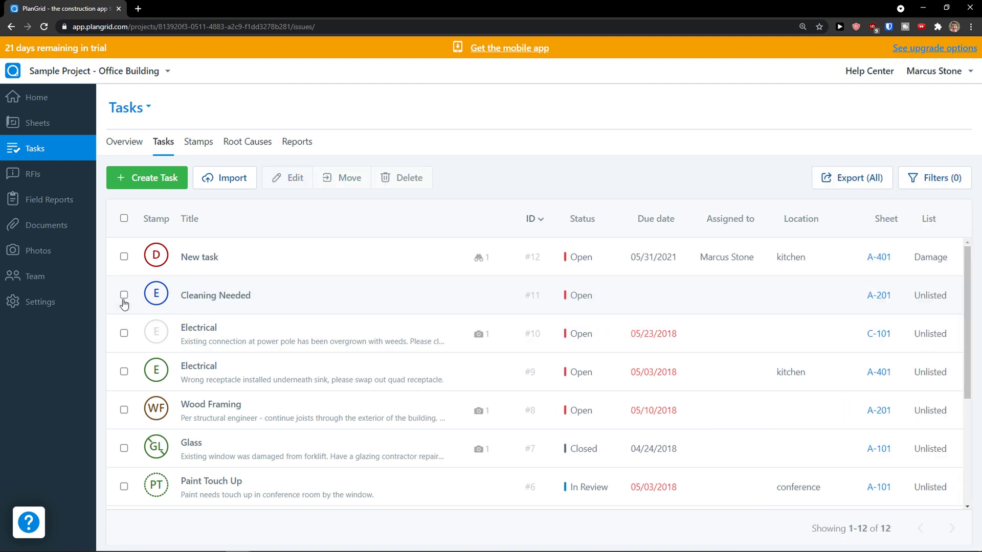
pyautogui.click(48, 174)
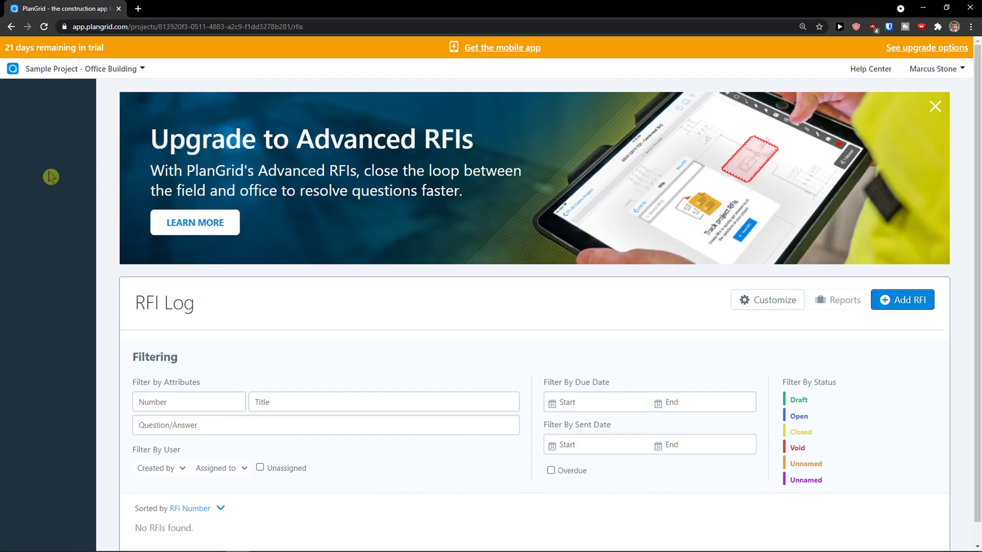
# Scroll down through the empty RFI Log.
pyautogui.scroll(-1, 306, 301)
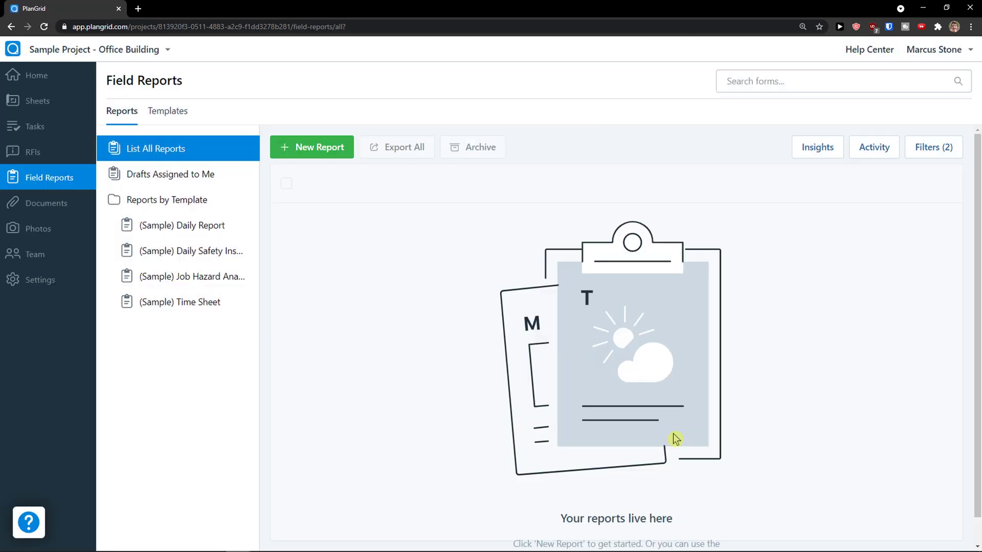
# Start a draft report from the (Sample) Daily Report template, scroll through its form, then go to Documents.
pyautogui.click(292, 152)
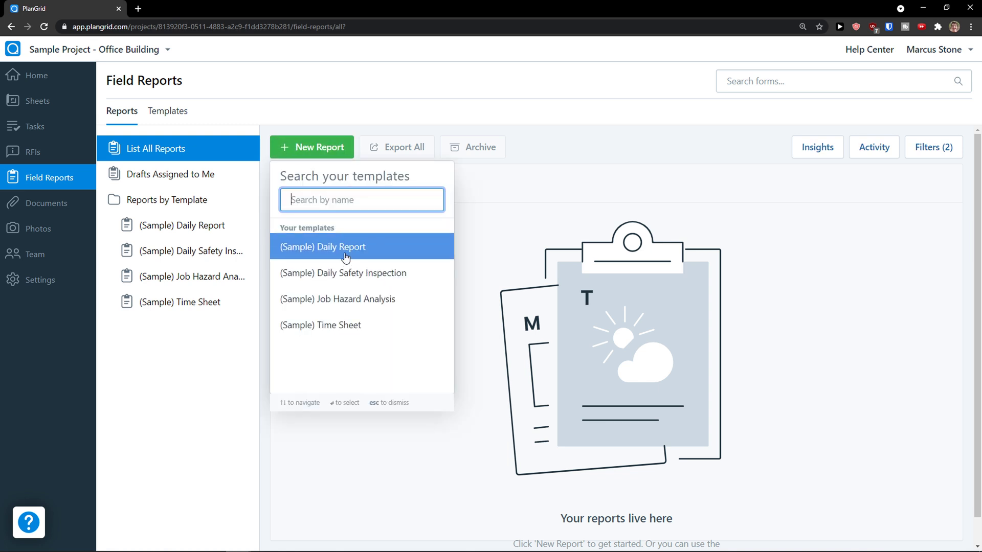
pyautogui.click(368, 255)
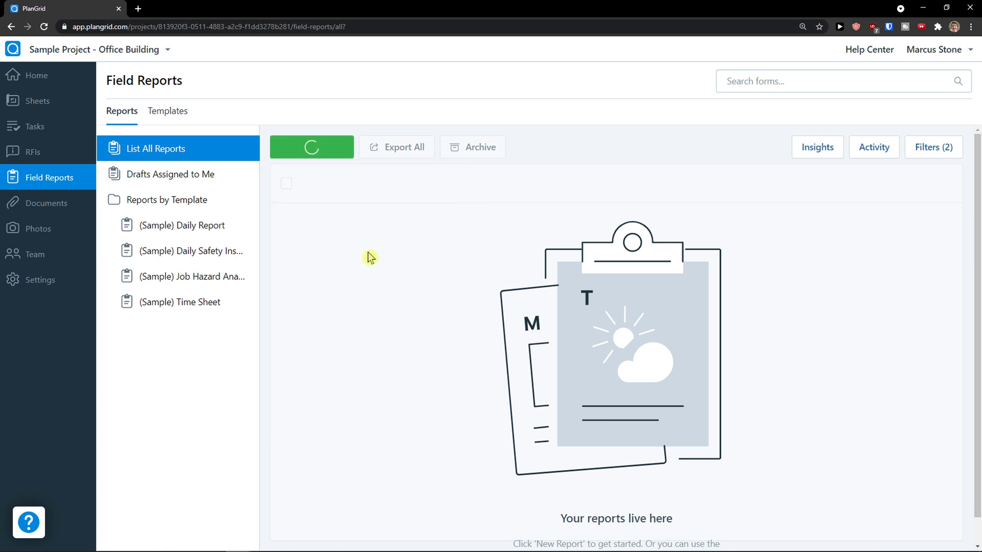
pyautogui.scroll(-1, 430, 305)
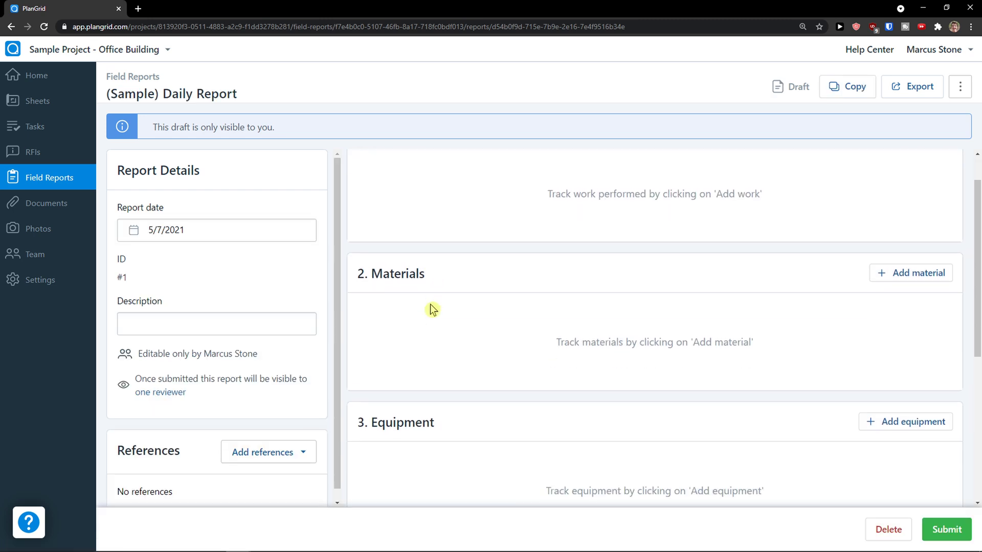
pyautogui.scroll(1, 431, 305)
pyautogui.scroll(-5, 431, 305)
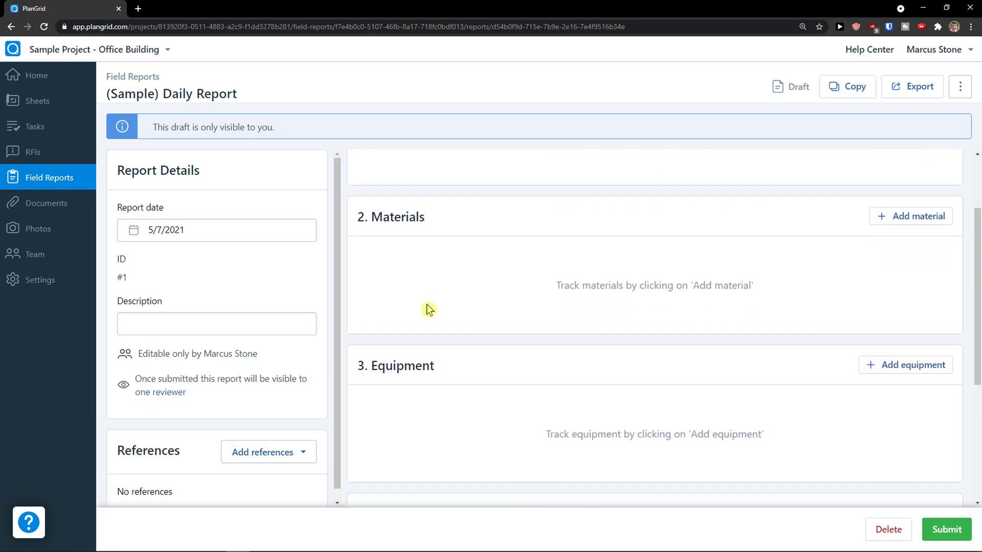
pyautogui.scroll(-1, 428, 309)
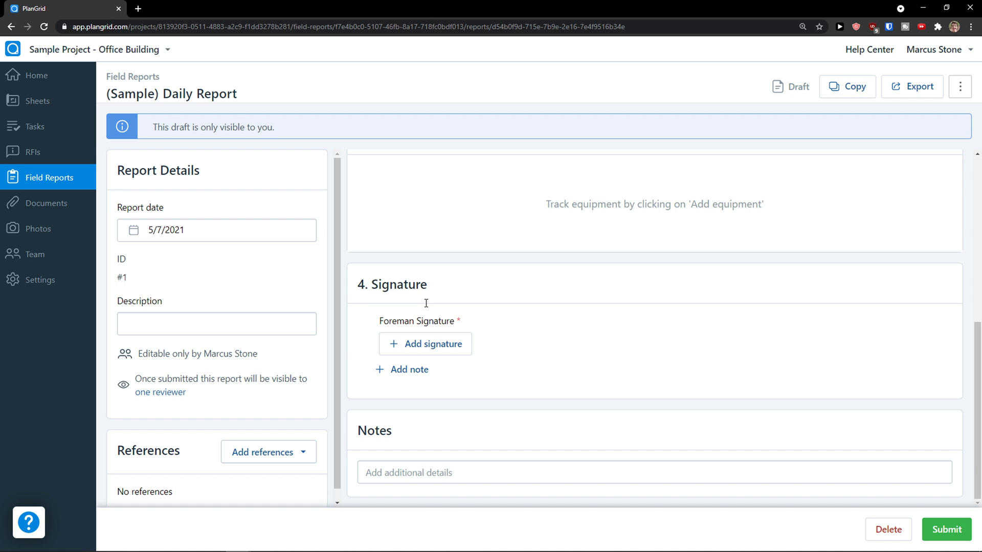
pyautogui.click(61, 210)
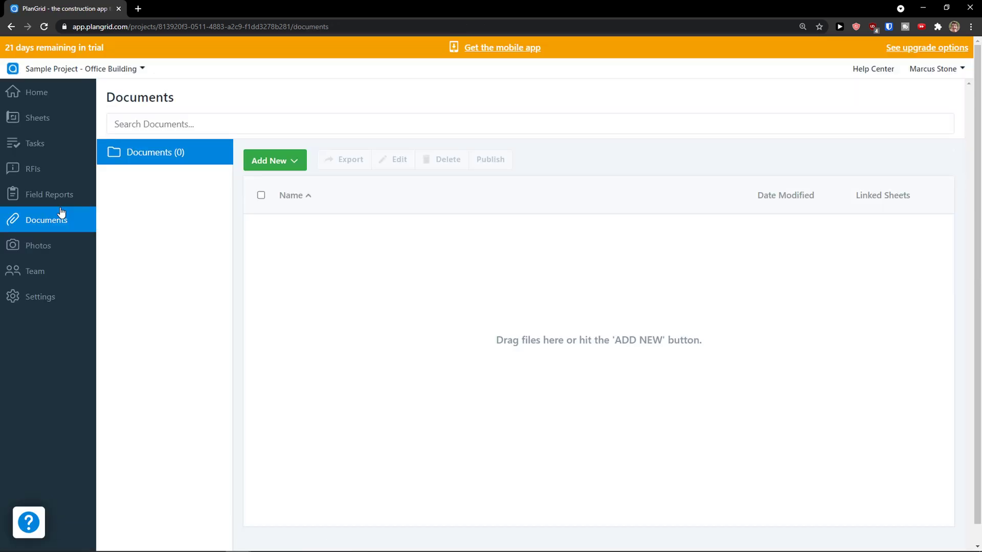
# Open the Add New upload dialog in Documents, close it without uploading, then go to Photos.
pyautogui.click(263, 155)
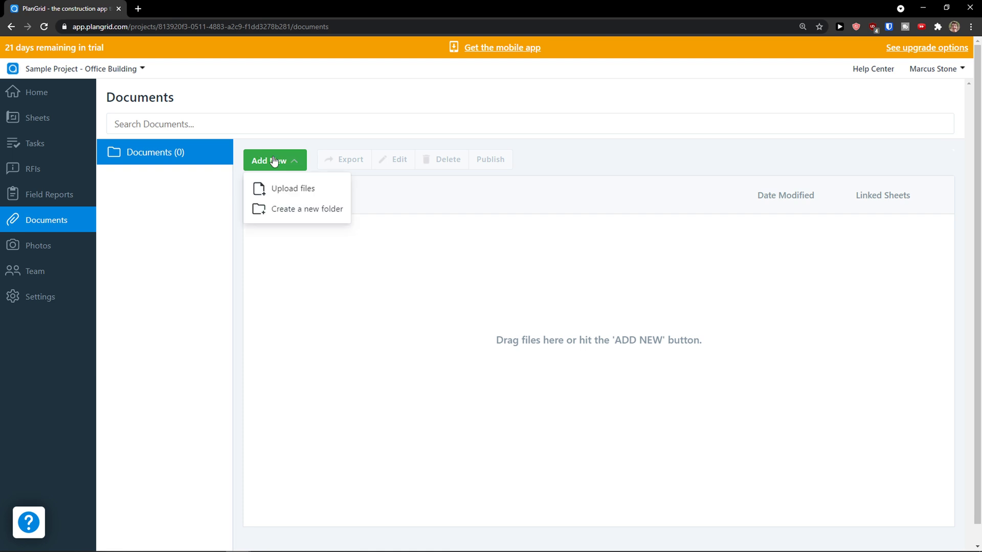
pyautogui.click(283, 198)
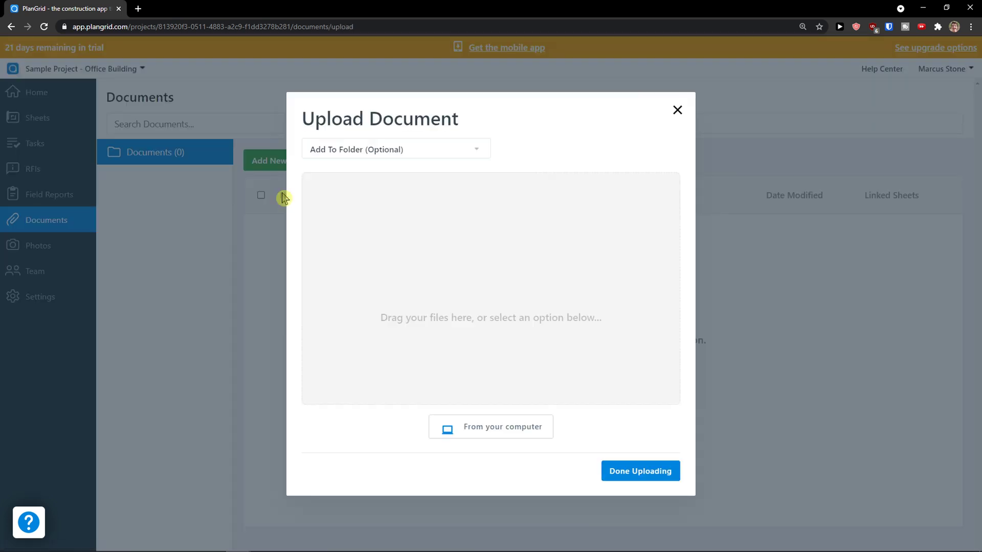
pyautogui.click(678, 111)
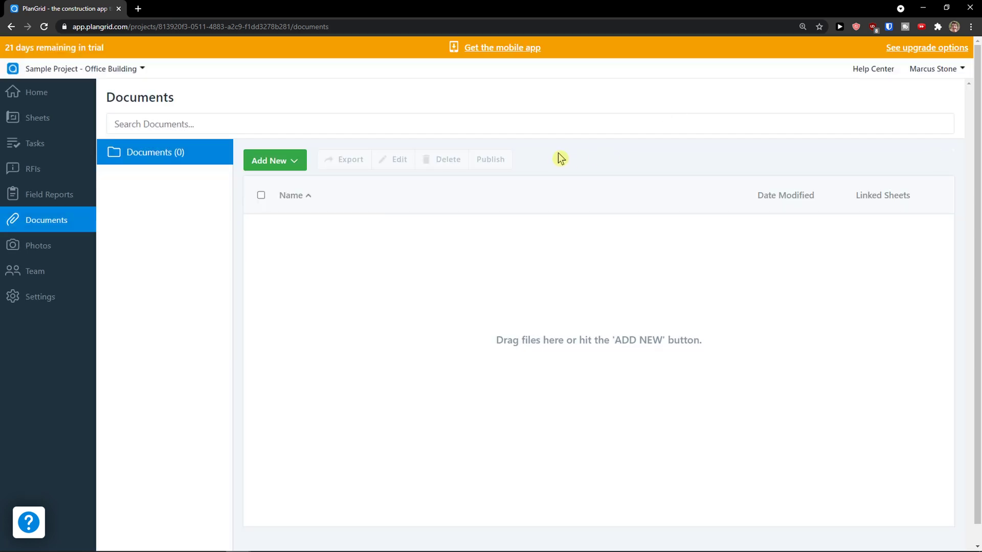
pyautogui.click(50, 249)
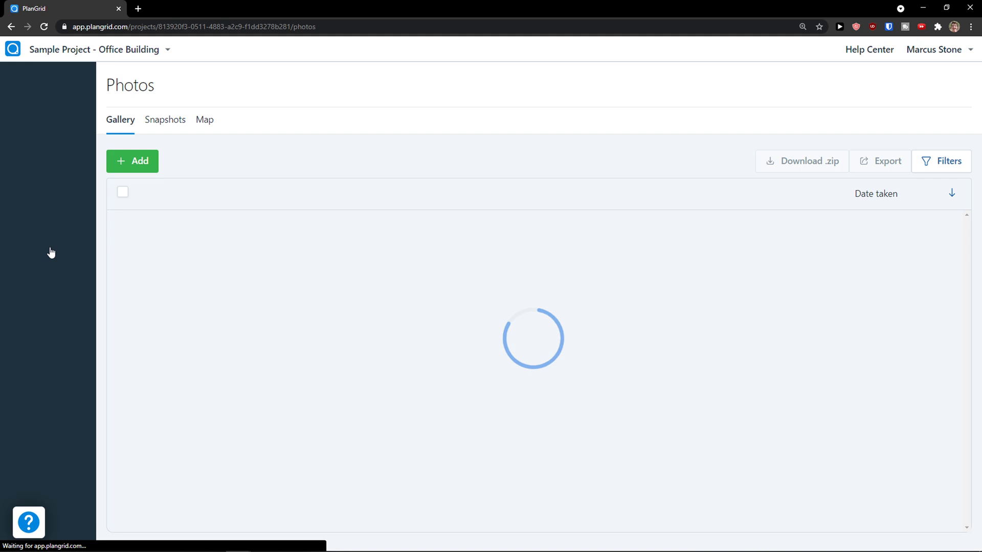
# Scroll through the nine untitled site photos, then go to the Team page.
pyautogui.scroll(-1, 279, 346)
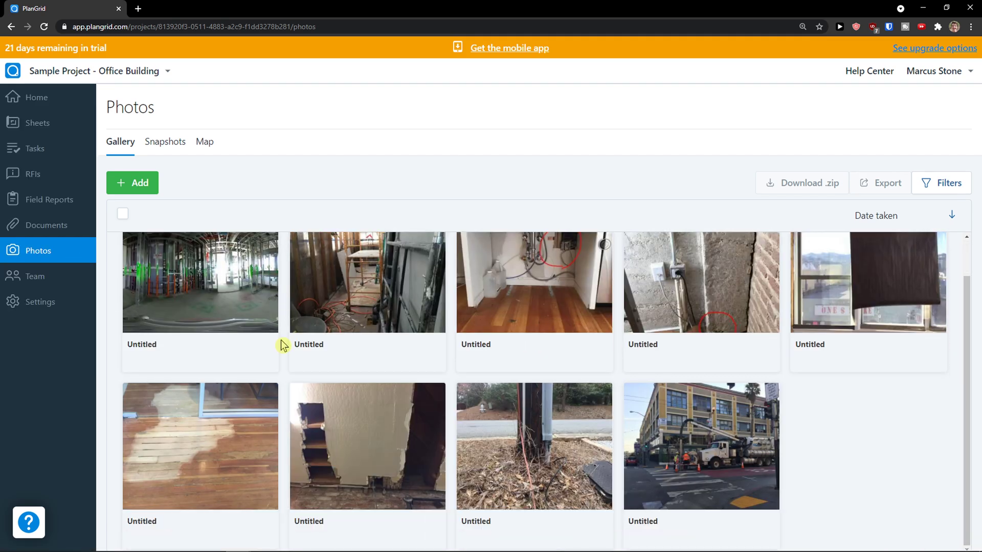
pyautogui.scroll(1, 283, 344)
pyautogui.scroll(-1, 282, 344)
pyautogui.scroll(1, 283, 345)
pyautogui.scroll(1, 282, 344)
pyautogui.scroll(-1, 281, 342)
pyautogui.scroll(1, 280, 342)
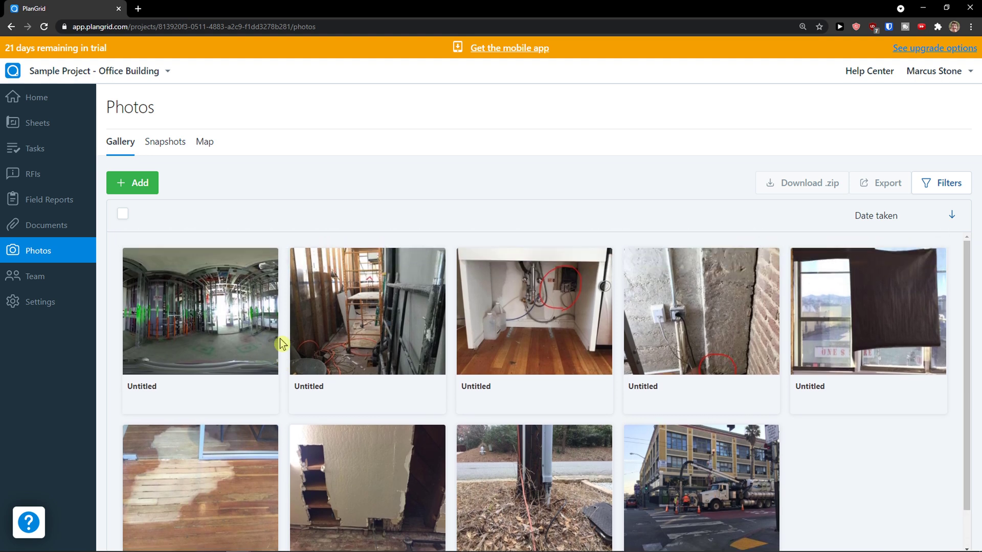
pyautogui.scroll(-1, 279, 346)
pyautogui.scroll(1, 278, 346)
pyautogui.scroll(-1, 272, 348)
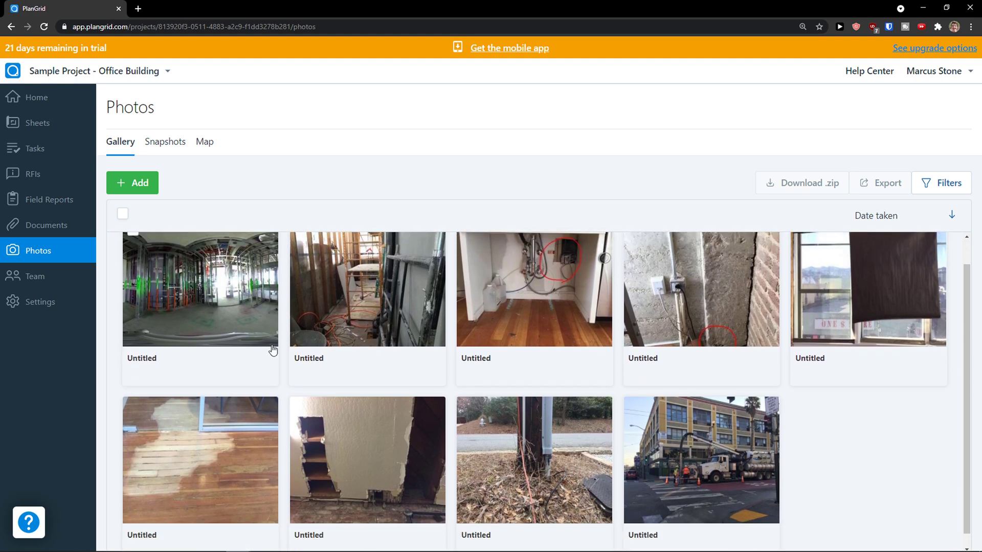
pyautogui.scroll(1, 263, 369)
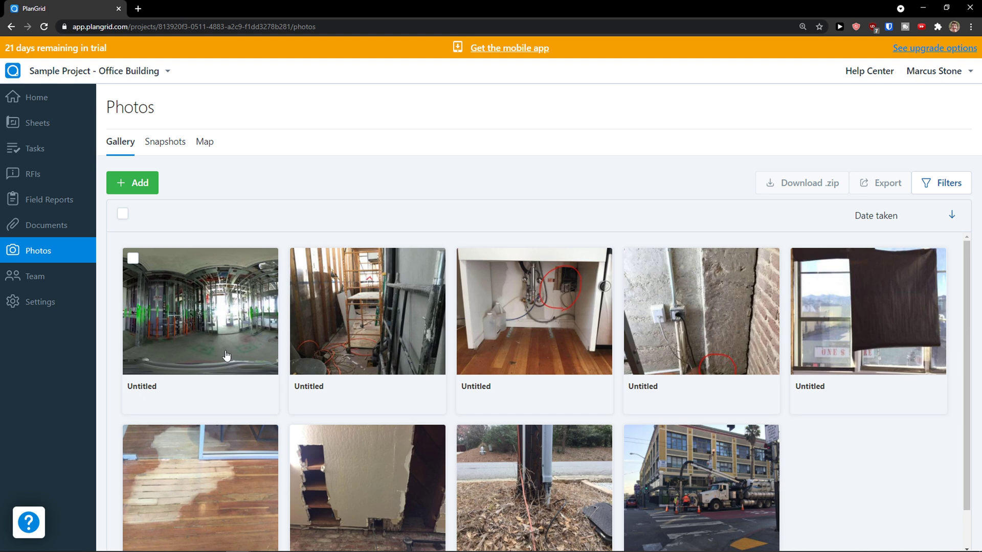
pyautogui.click(48, 274)
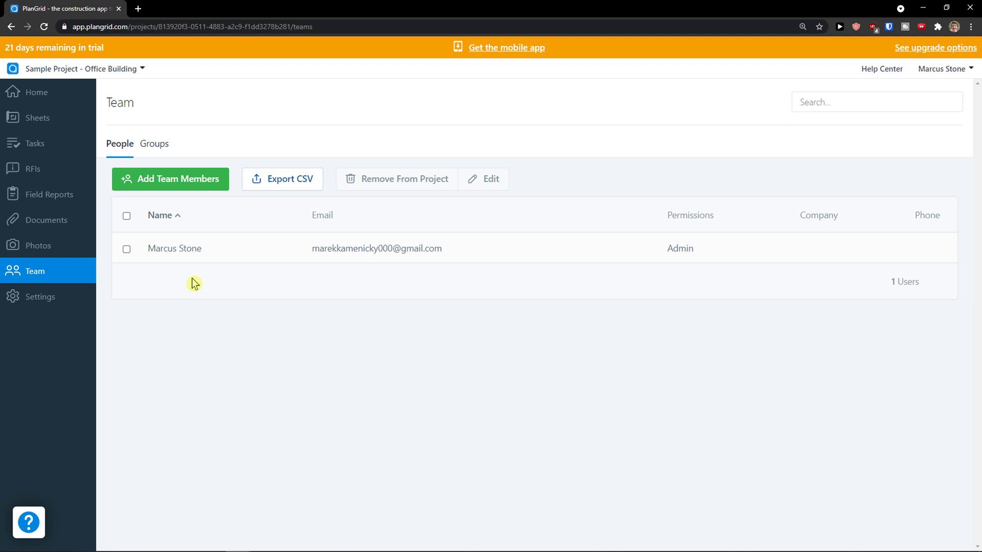
# Open the Add Team Members form, close it without adding anyone, then go to project Settings.
pyautogui.click(198, 190)
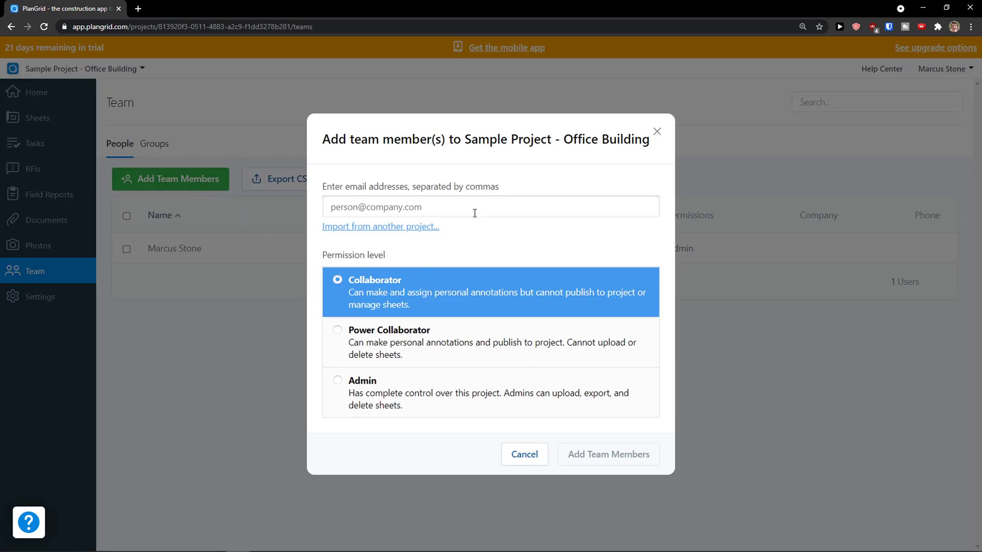
pyautogui.click(659, 132)
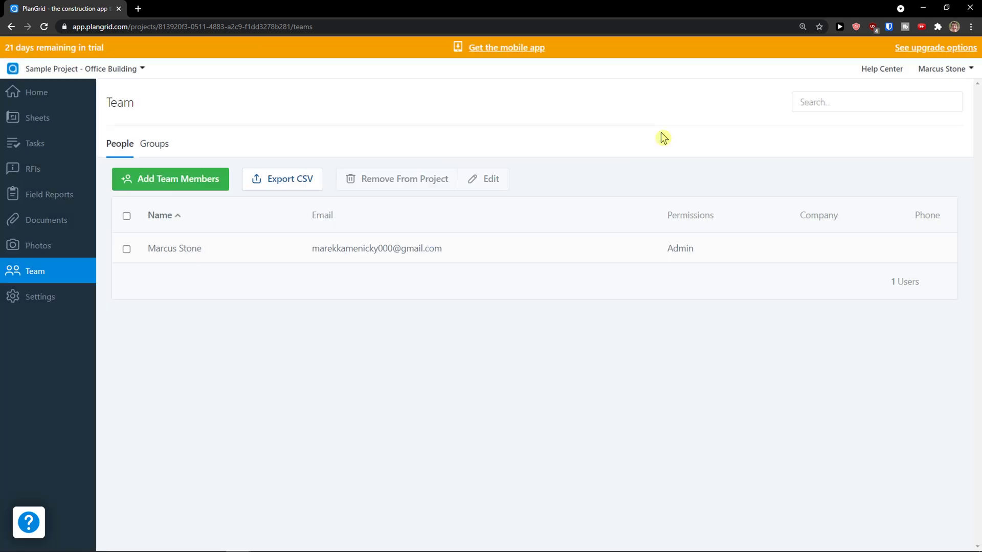
pyautogui.click(62, 296)
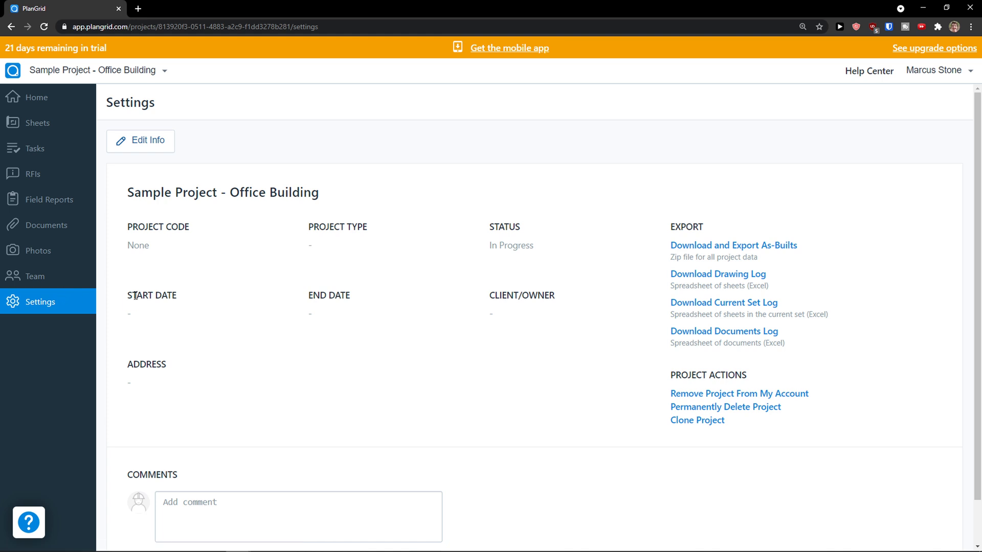
pyautogui.scroll(-1, 317, 306)
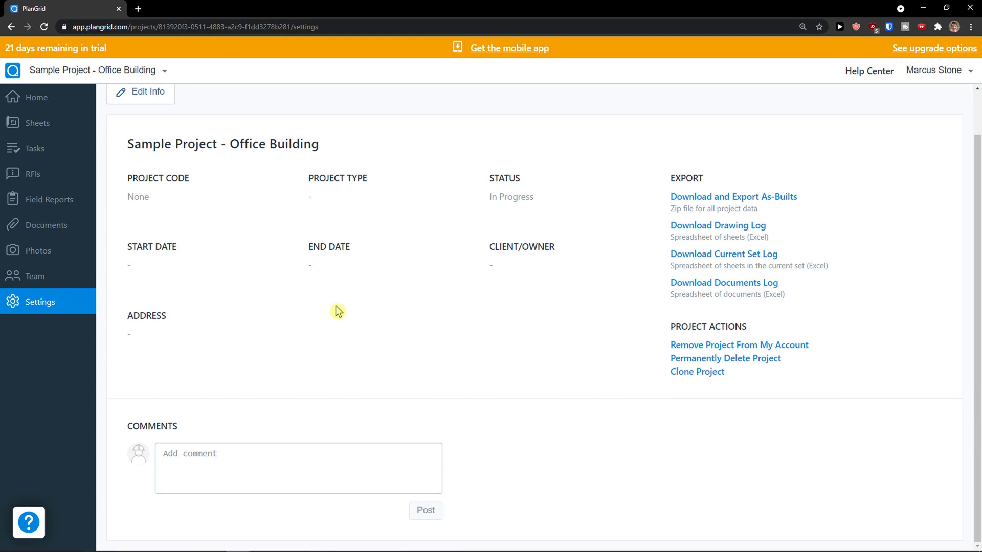
pyautogui.scroll(1, 338, 302)
pyautogui.scroll(-1, 343, 298)
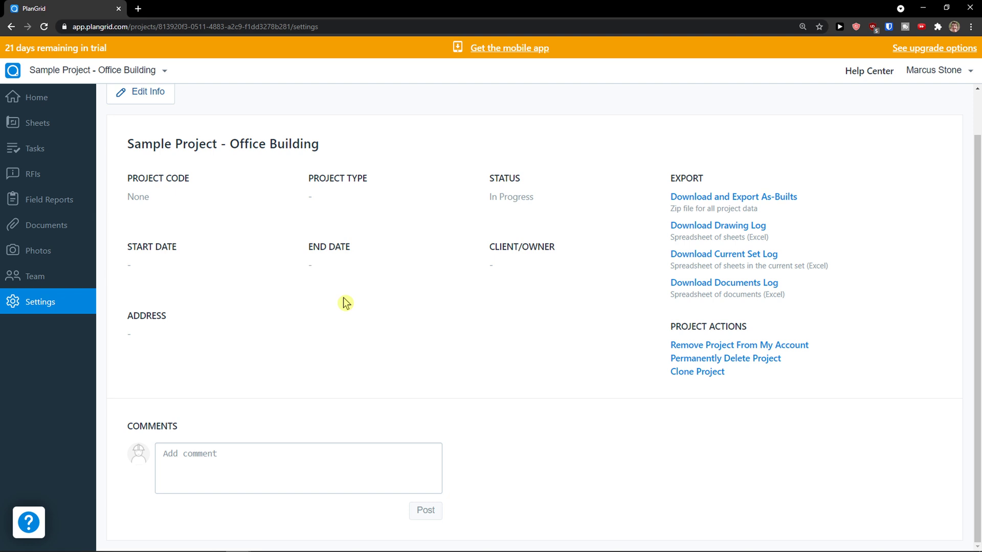